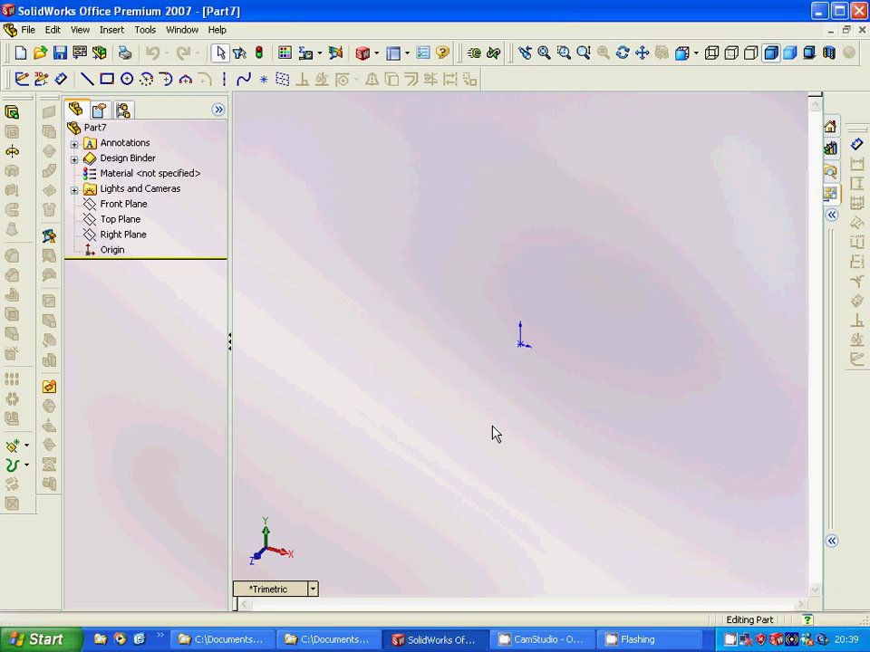
# Step: Sketch a rectangle on the Top Plane from the origin, roughly 32 by 35 mm
pyautogui.click(114, 222)
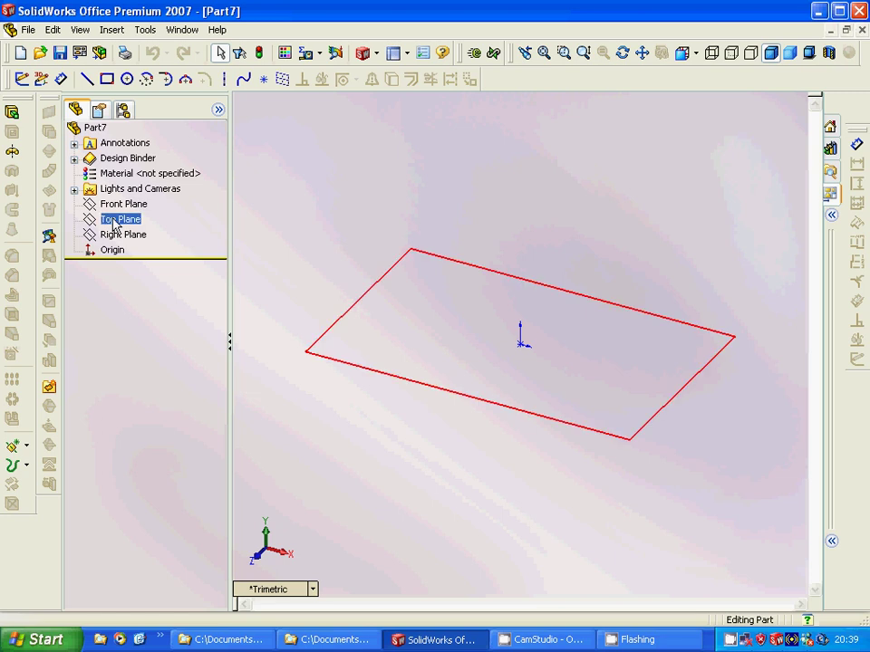
pyautogui.click(114, 222)
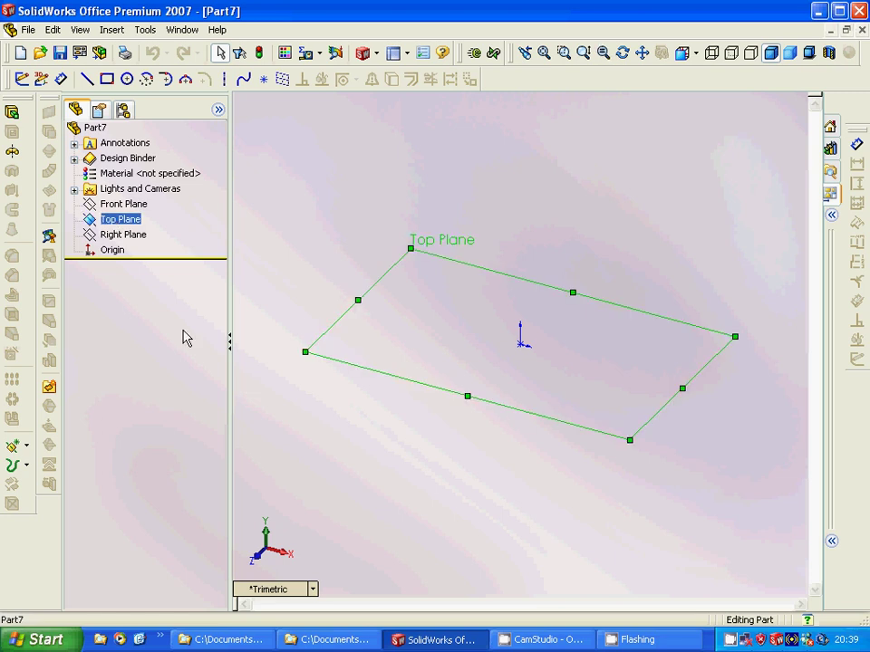
pyautogui.click(107, 78)
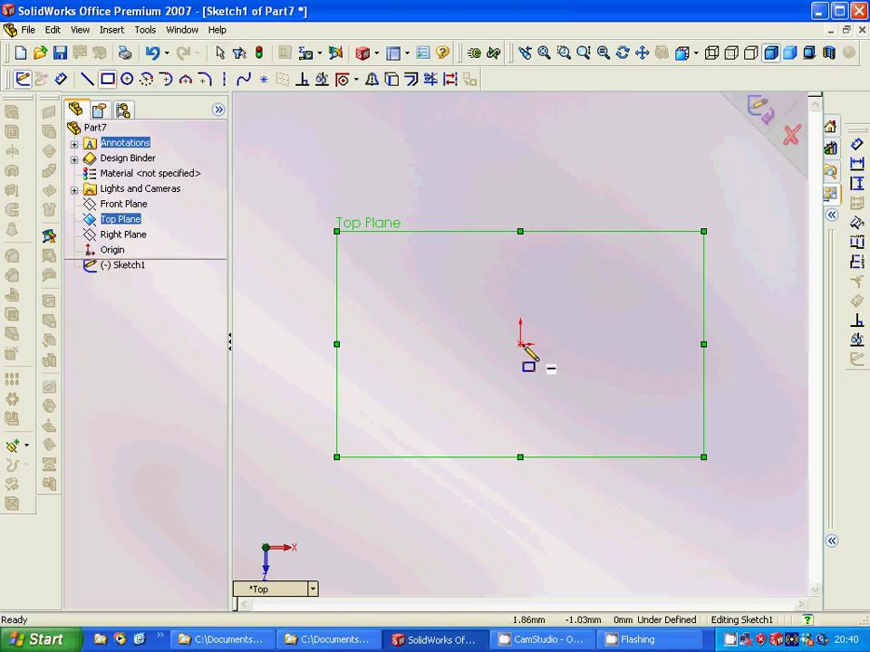
pyautogui.click(521, 345)
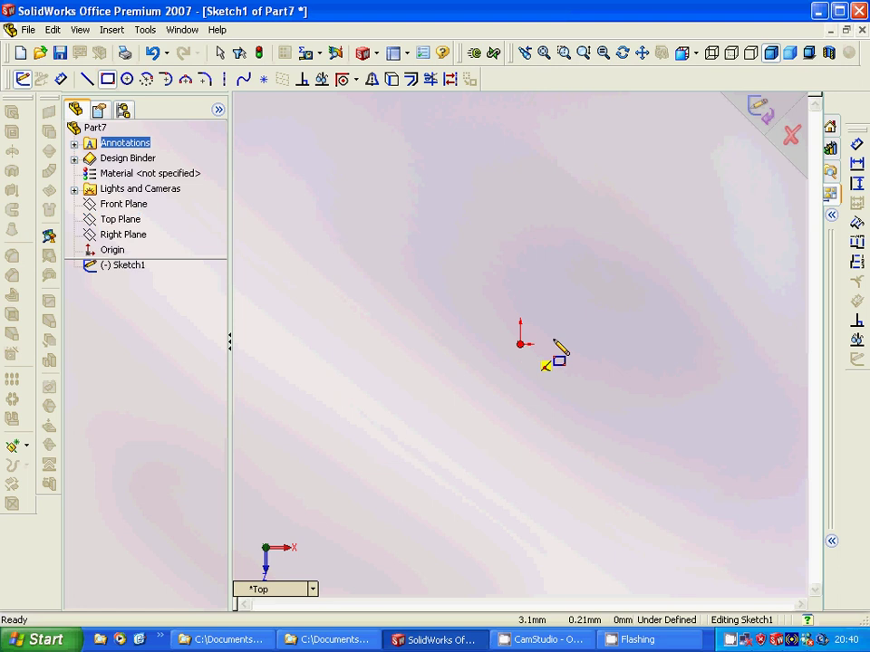
pyautogui.click(588, 273)
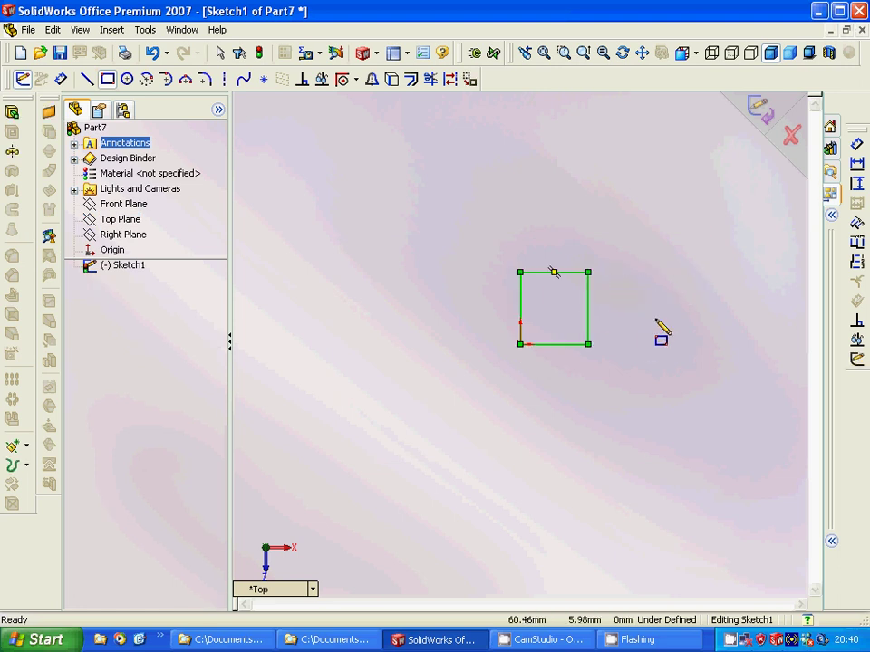
# Step: Dimension the rectangle's top edge to 30 mm and its right edge to 30 mm
pyautogui.click(856, 163)
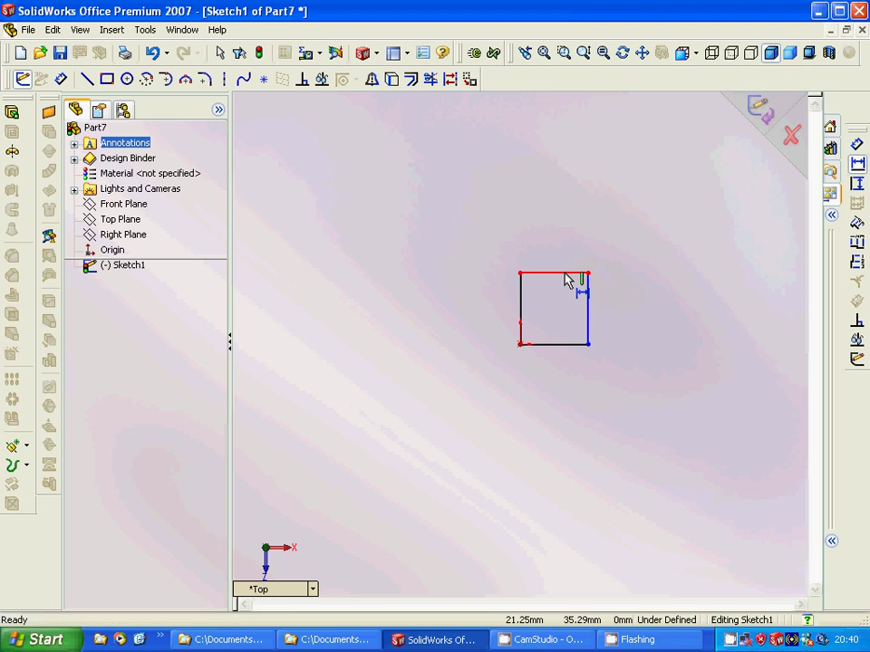
pyautogui.click(566, 274)
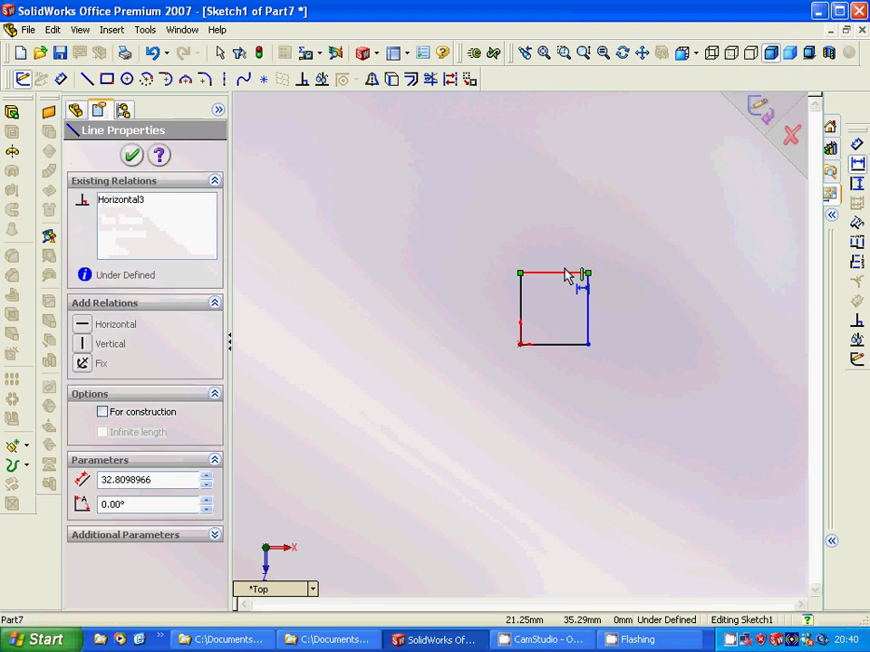
pyautogui.click(561, 263)
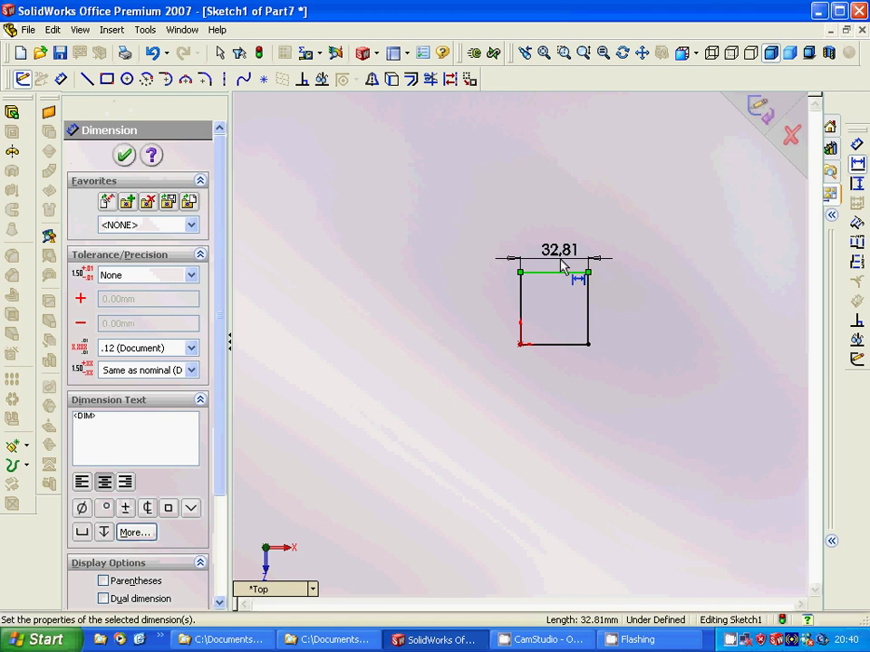
pyautogui.write('30')
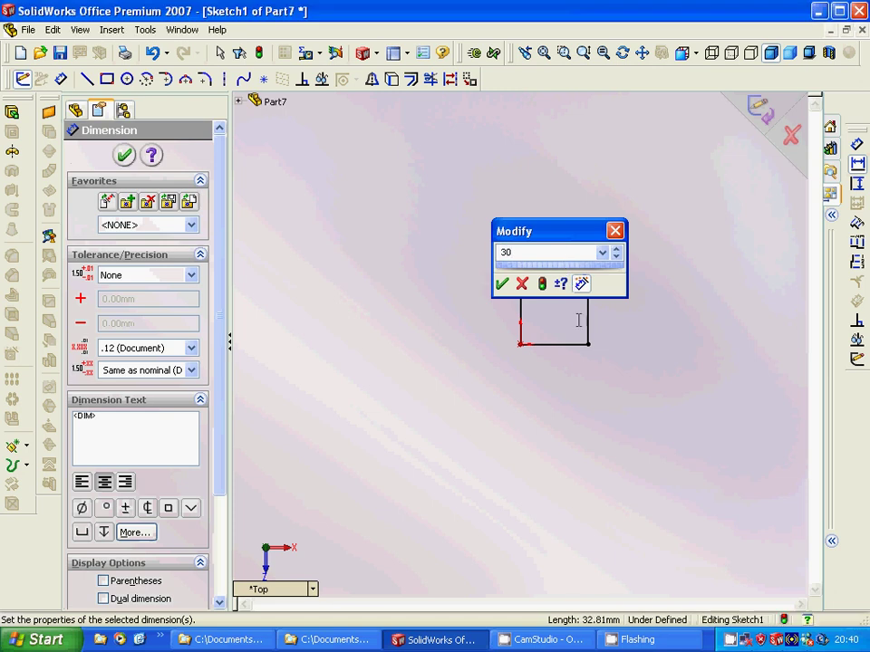
pyautogui.press('Return')
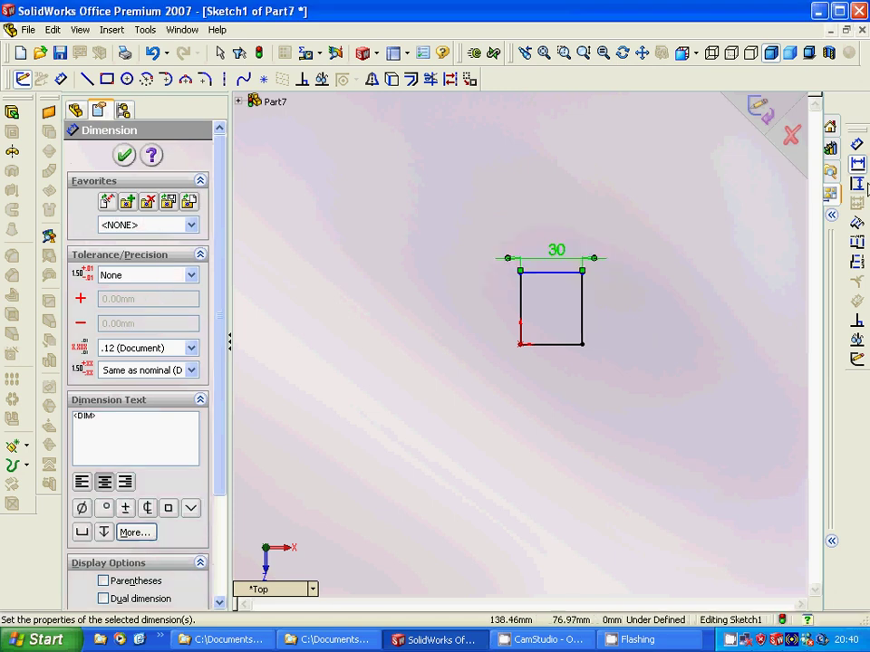
pyautogui.click(856, 183)
pyautogui.click(582, 302)
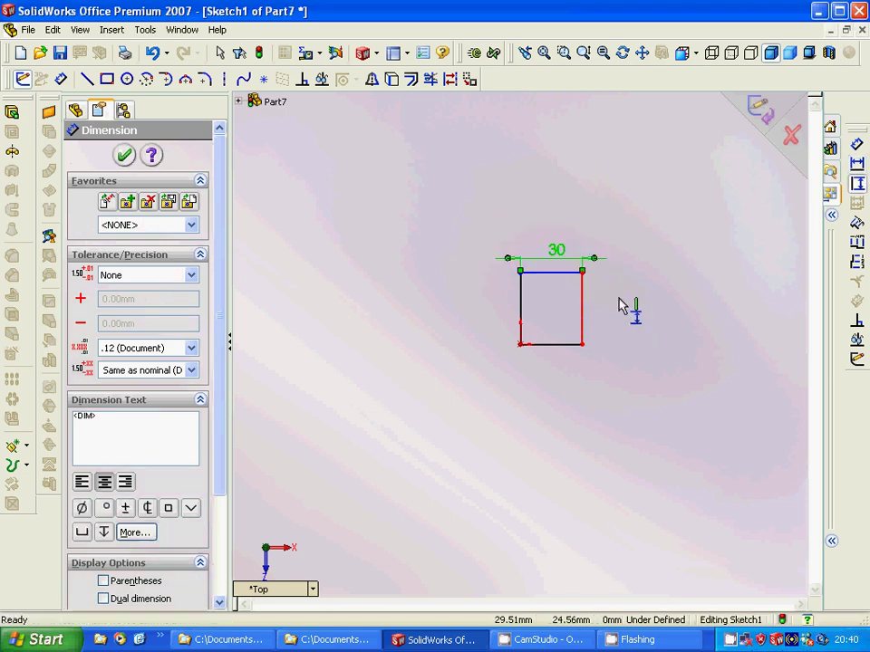
pyautogui.click(622, 305)
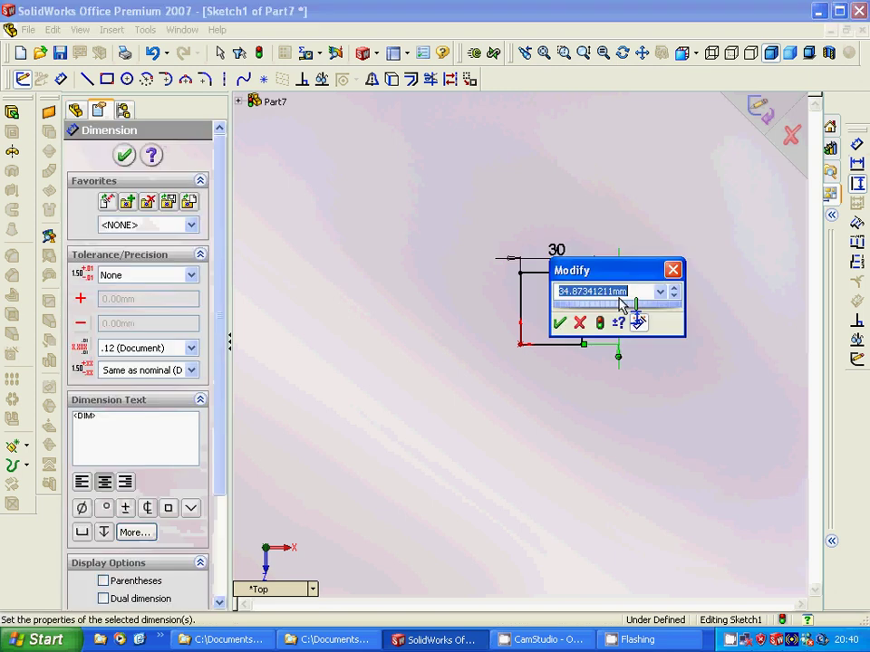
pyautogui.write('30')
pyautogui.press('Return')
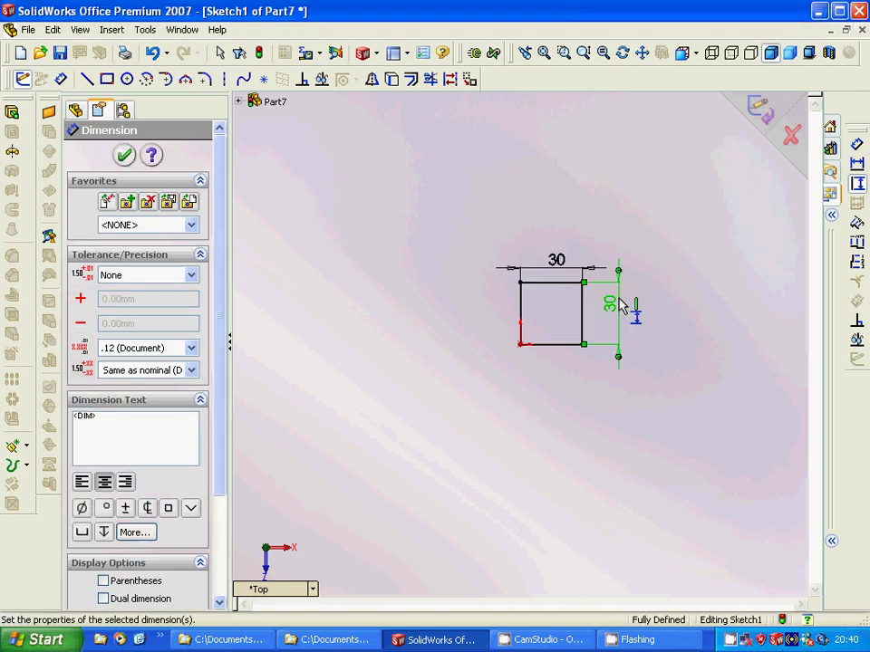
pyautogui.click(125, 156)
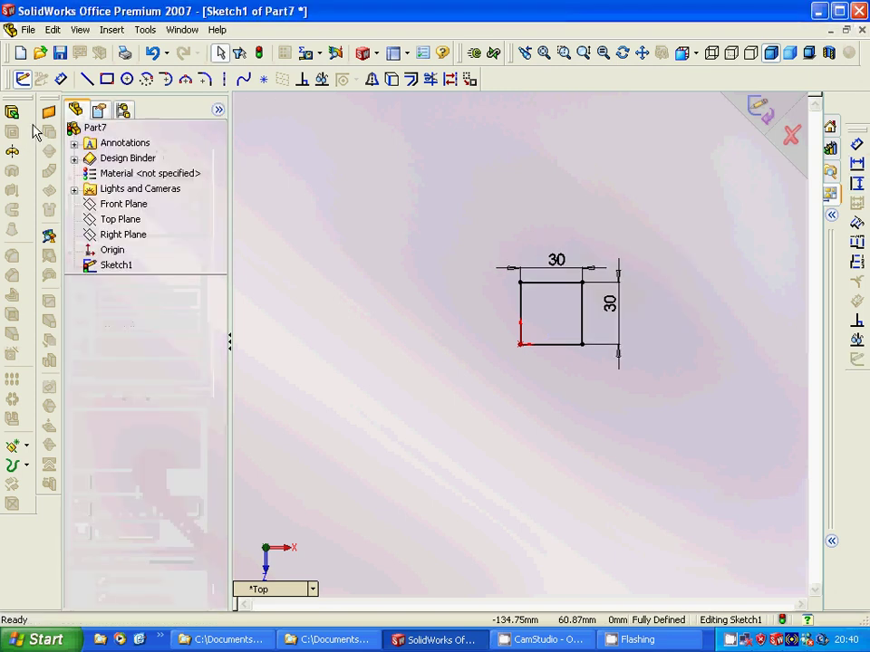
# Step: In trimetric view, extrude the square sketch 30 mm blind into a cube
pyautogui.hotkey('ctrl', '7')
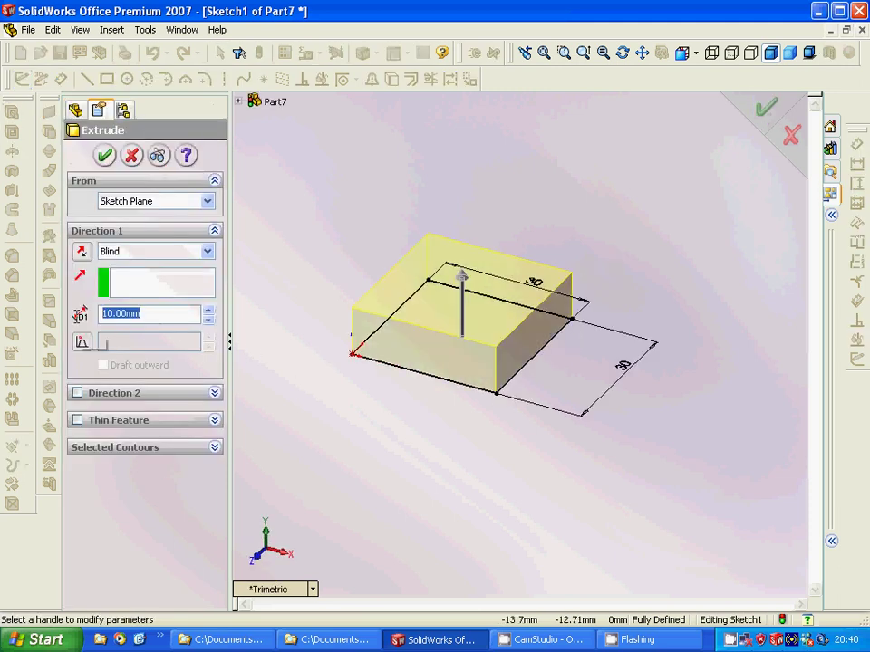
pyautogui.write('30')
pyautogui.press('Return')
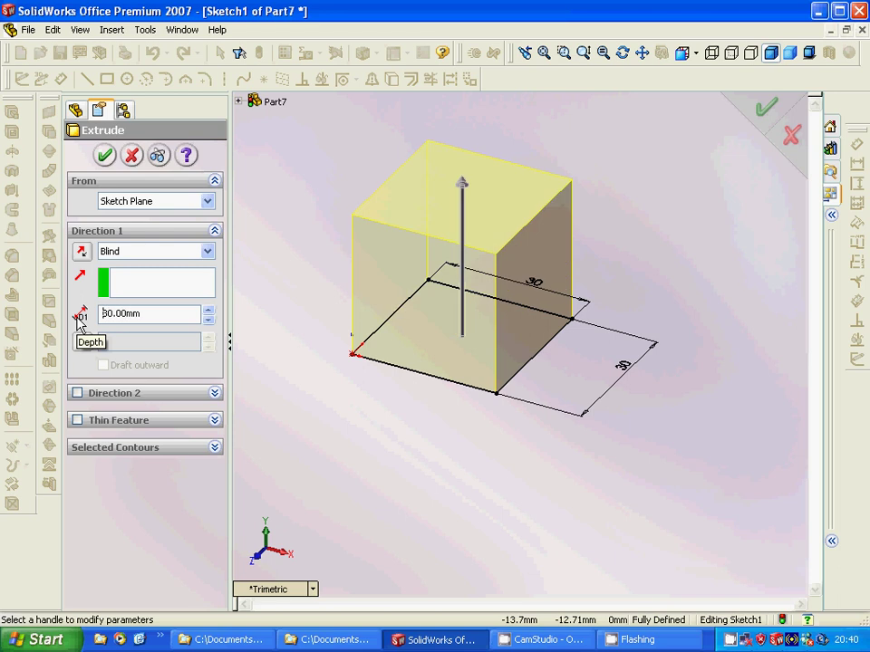
pyautogui.click(105, 156)
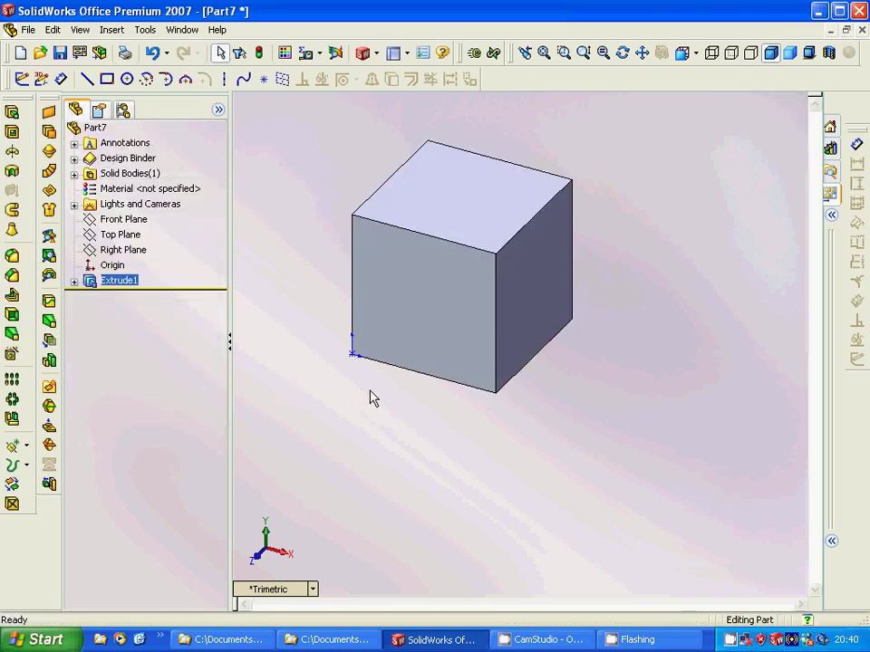
pyautogui.moveTo(369, 396); pyautogui.dragTo(334, 432, button='middle')
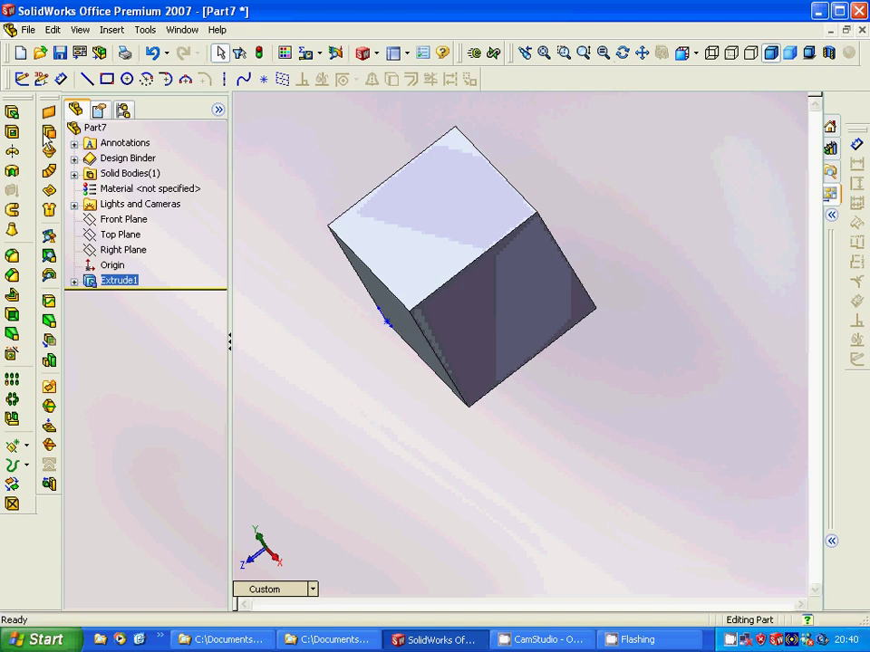
# Step: Draft the cube's front face 10° using the top face as neutral plane
pyautogui.click(10, 320)
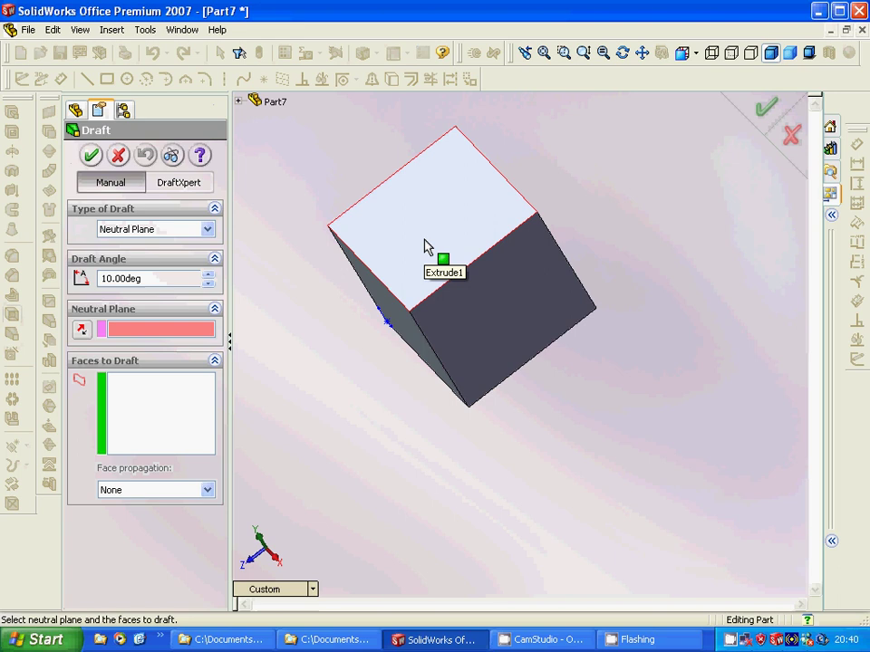
pyautogui.click(427, 246)
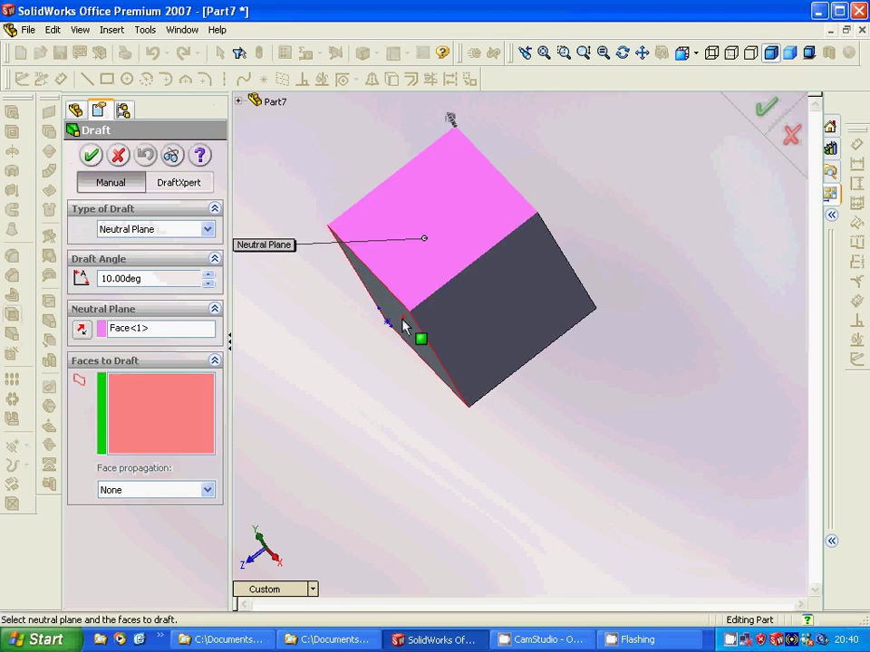
pyautogui.click(497, 311)
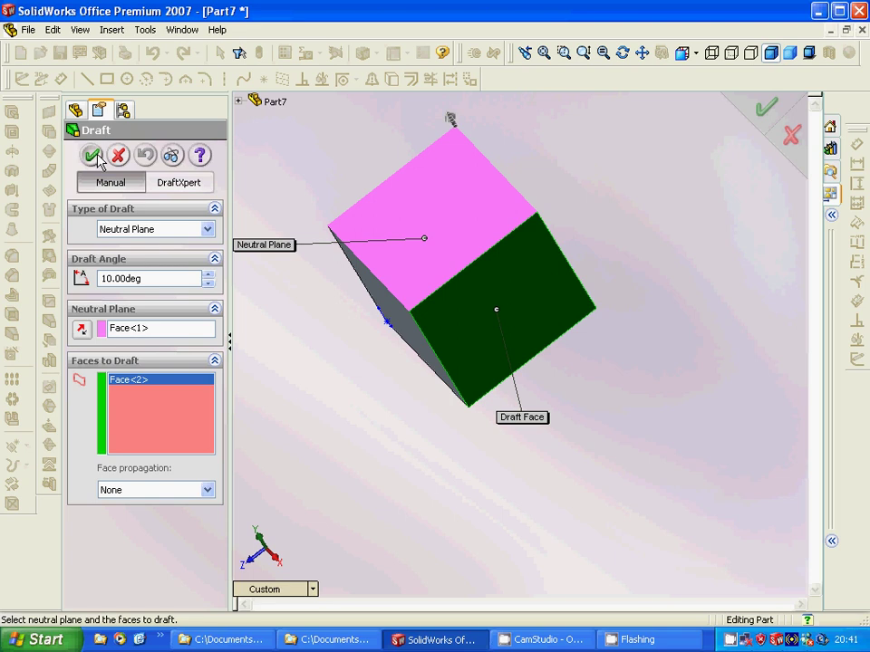
pyautogui.click(94, 157)
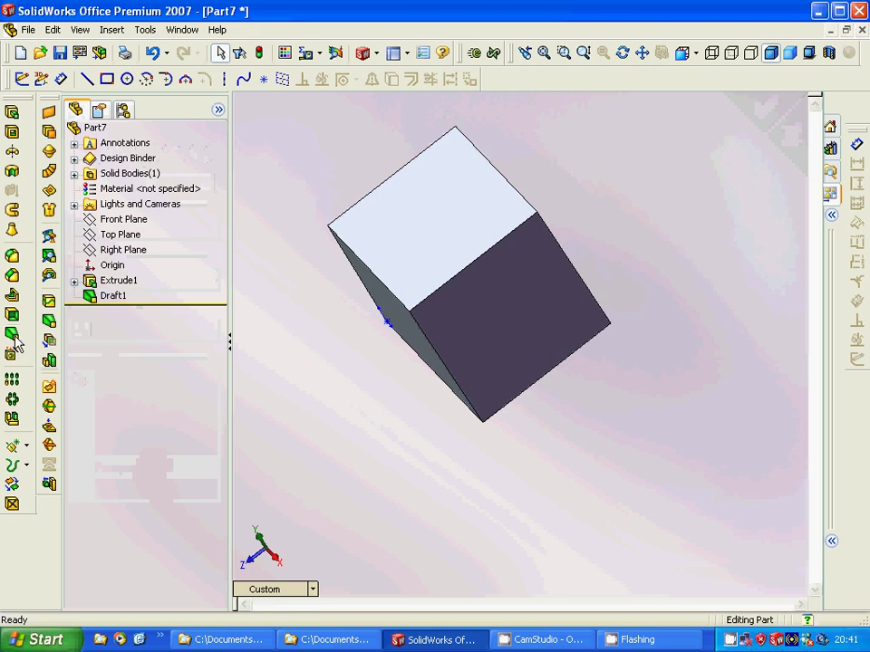
# Step: Draft the cube's right side face 5° with the top face as neutral plane
pyautogui.click(12, 253)
pyautogui.click(416, 246)
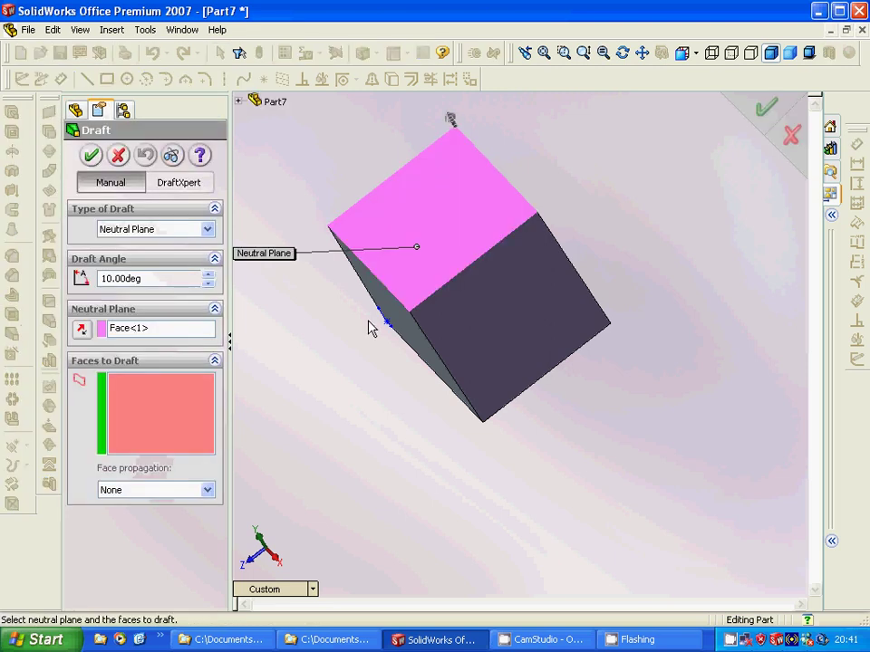
pyautogui.moveTo(369, 328); pyautogui.dragTo(326, 352, button='middle')
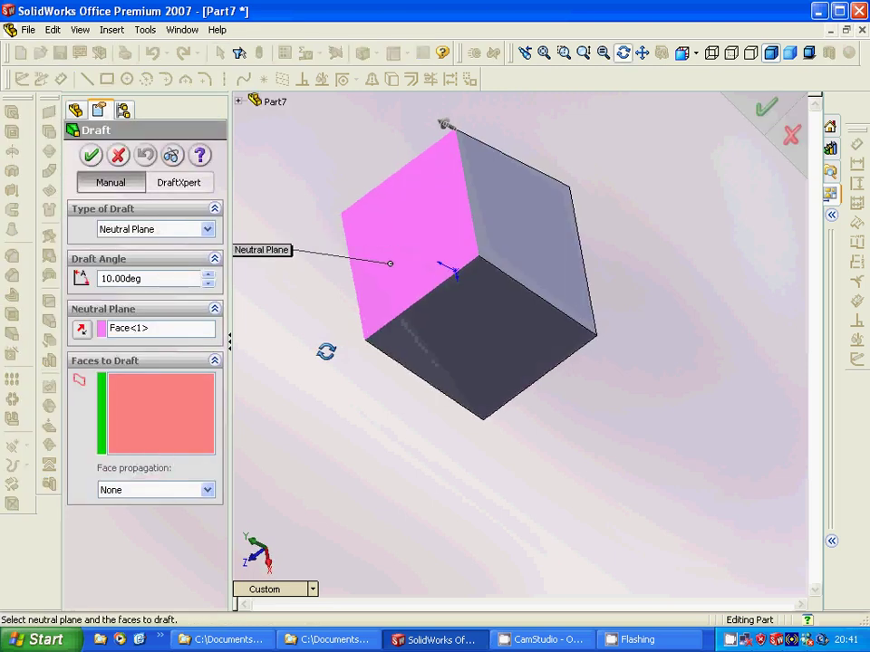
pyautogui.click(557, 221)
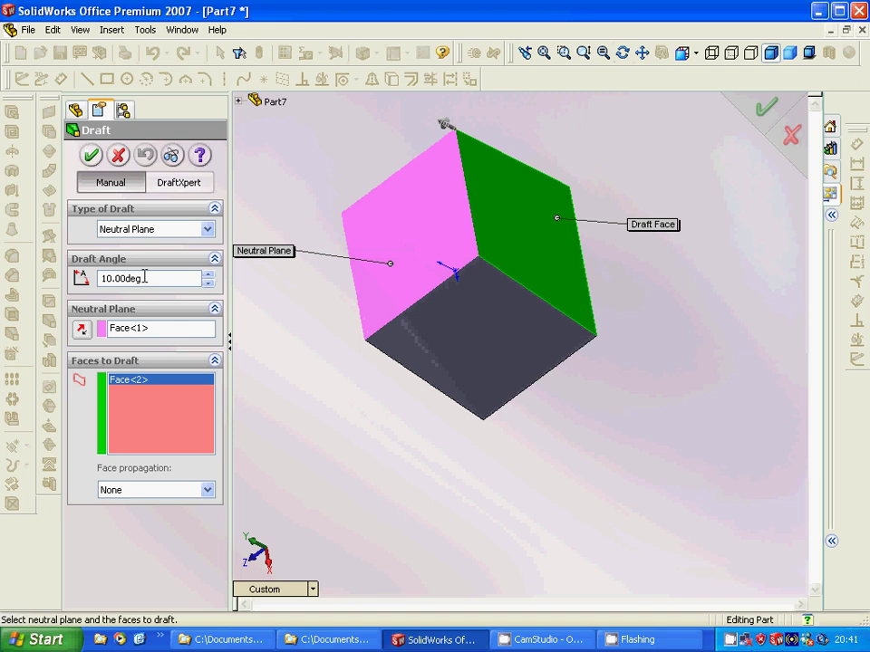
pyautogui.doubleClick(96, 278)
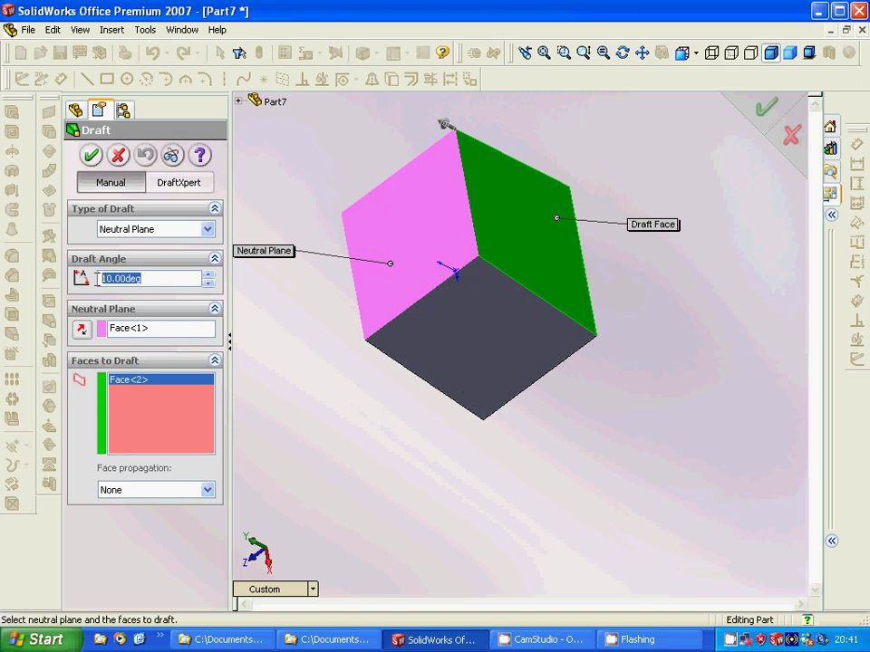
pyautogui.write('5')
pyautogui.press('Return')
pyautogui.click(95, 160)
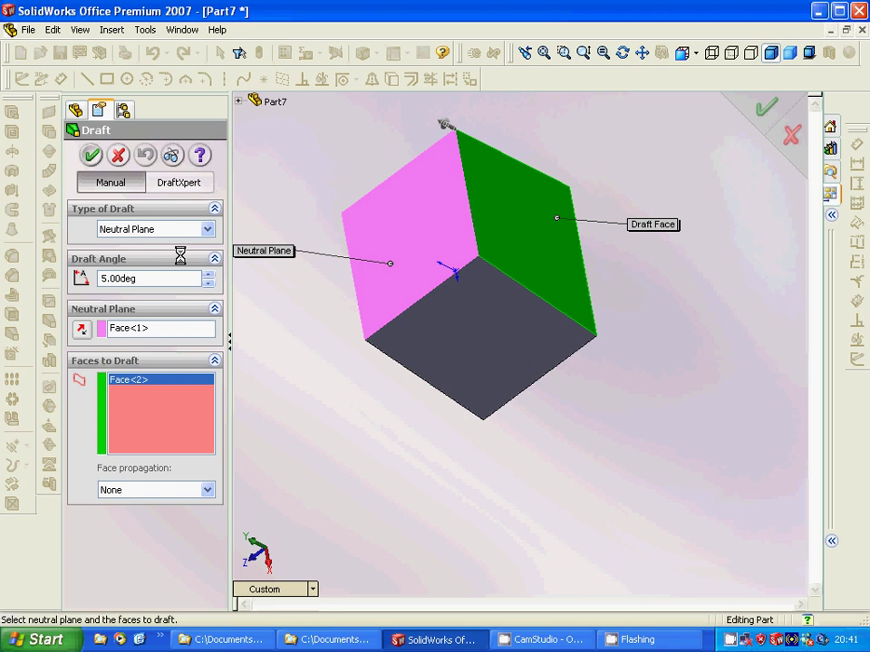
pyautogui.moveTo(338, 365)
pyautogui.mouseDown(button='middle')
pyautogui.moveTo(388, 301)
pyautogui.moveTo(423, 286)
pyautogui.moveTo(426, 340)
pyautogui.moveTo(389, 342)
pyautogui.moveTo(448, 352)
pyautogui.mouseUp(button='middle')
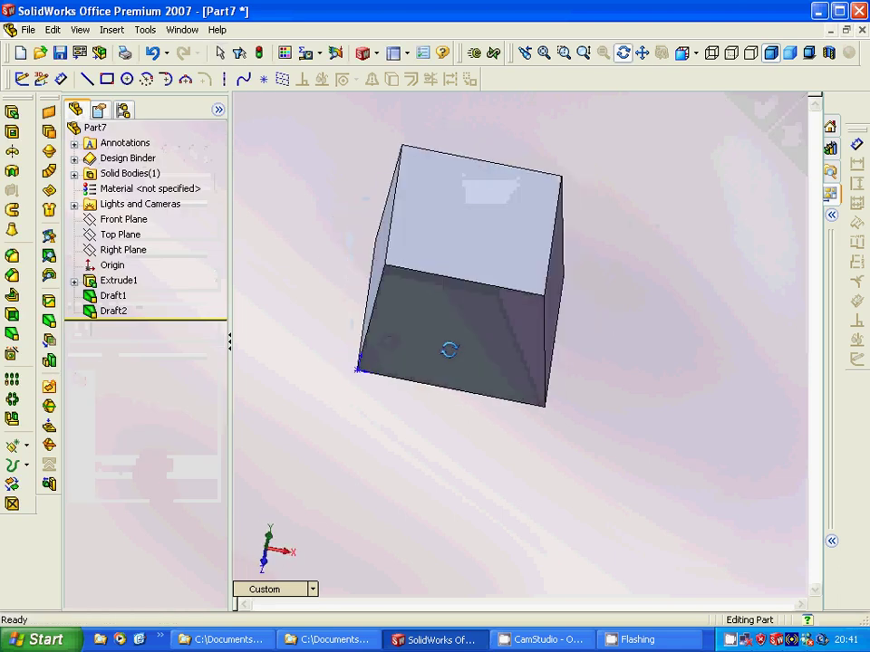
# Step: Select the Top Plane and switch to the Top standard view
pyautogui.click(123, 234)
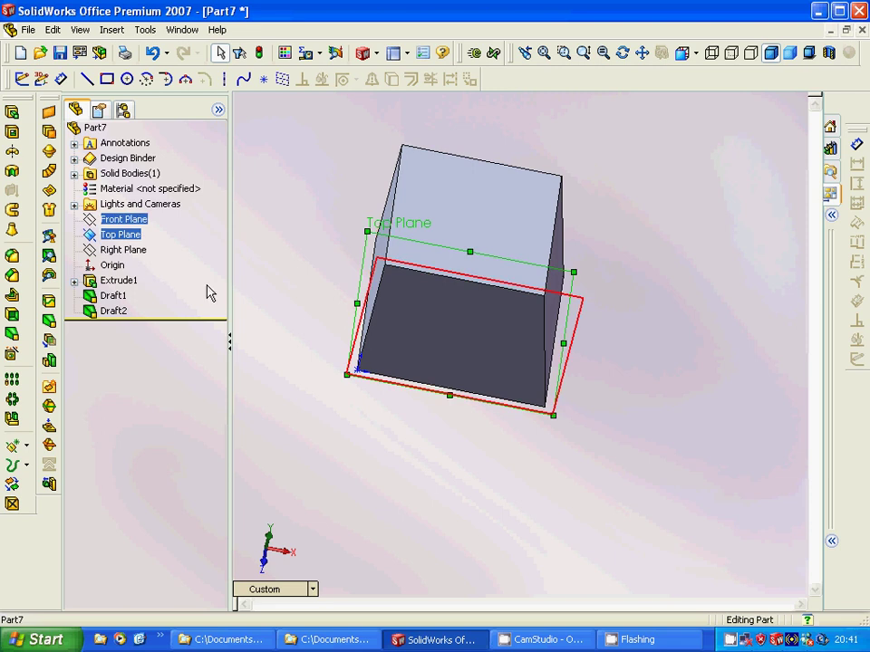
pyautogui.click(692, 54)
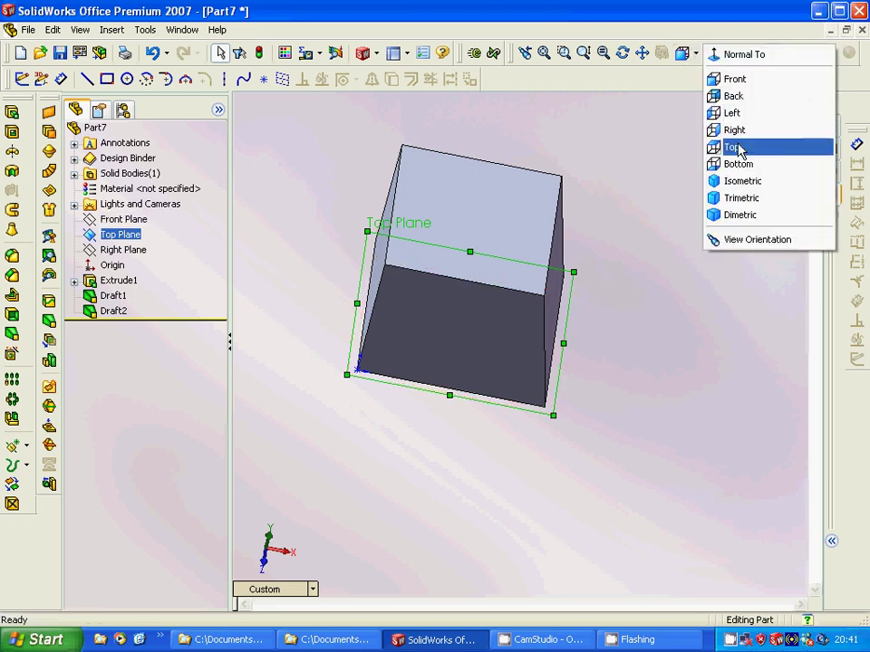
pyautogui.click(731, 146)
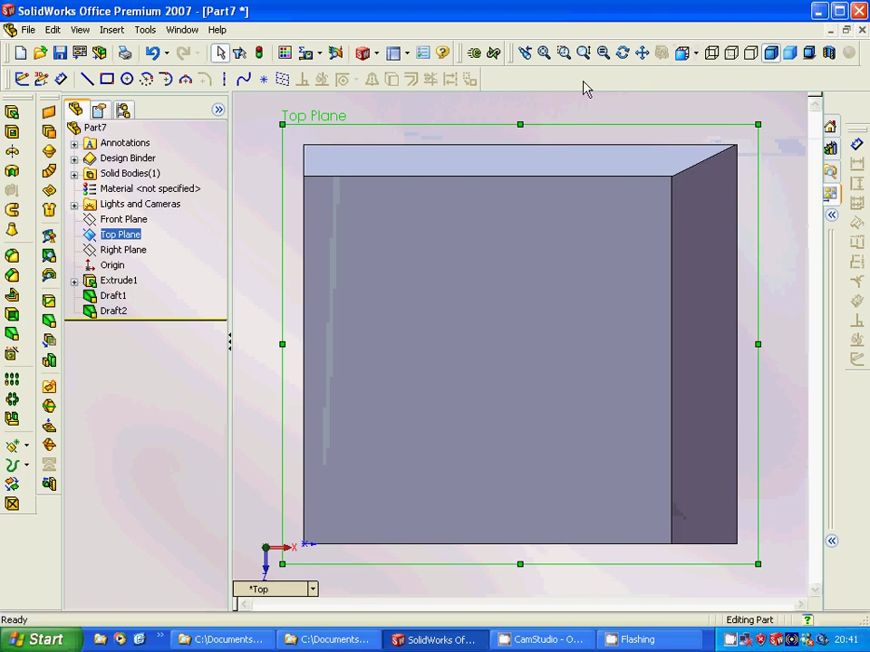
# Step: Zoom out and pan the block upward in the viewport
pyautogui.click(584, 55)
pyautogui.moveTo(562, 171); pyautogui.dragTo(504, 304)
pyautogui.click(641, 52)
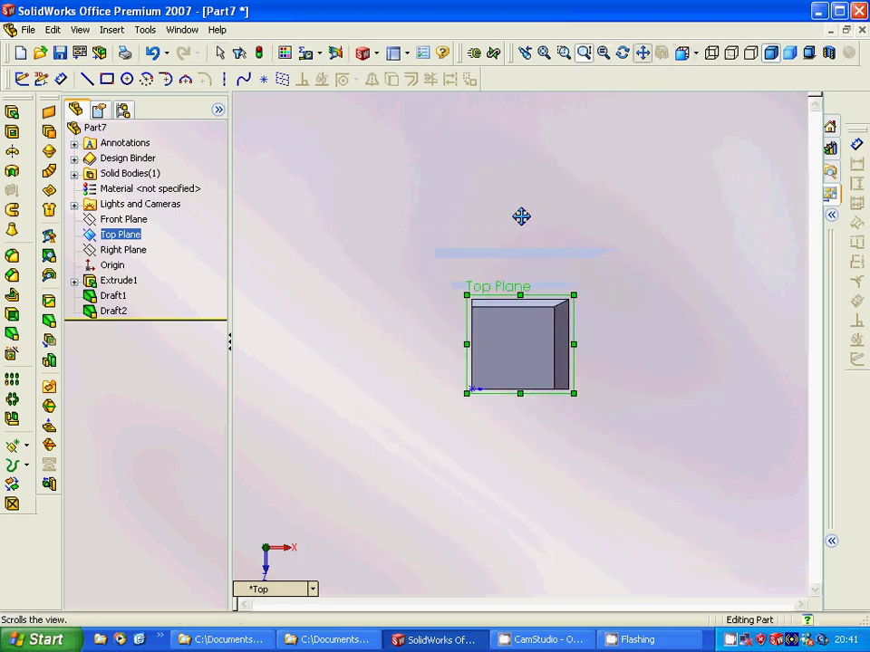
pyautogui.moveTo(624, 213); pyautogui.dragTo(628, 98)
pyautogui.press('Escape')
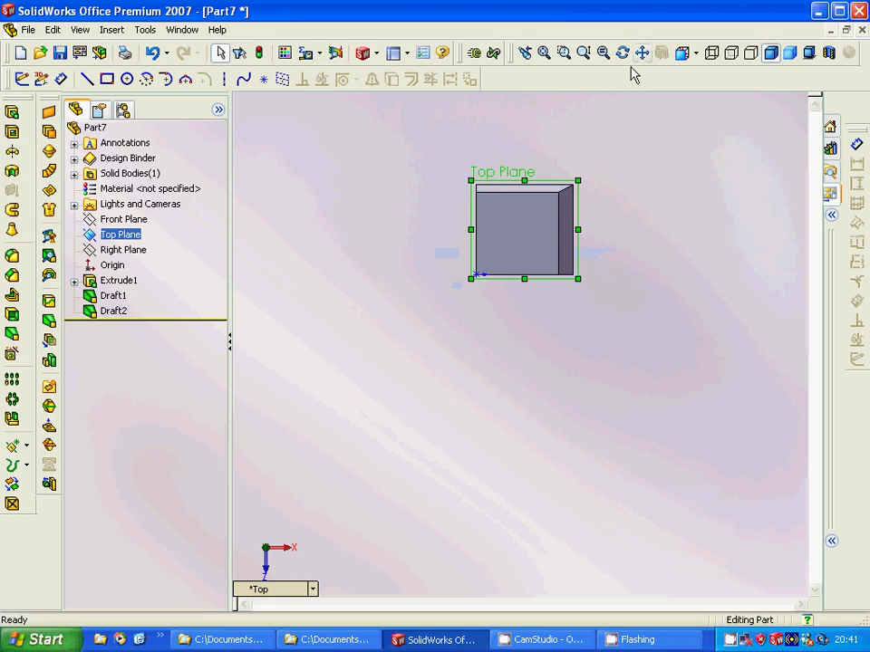
# Step: Sketch a rectangle on the Top Plane extending outward from the block's corner
pyautogui.click(106, 80)
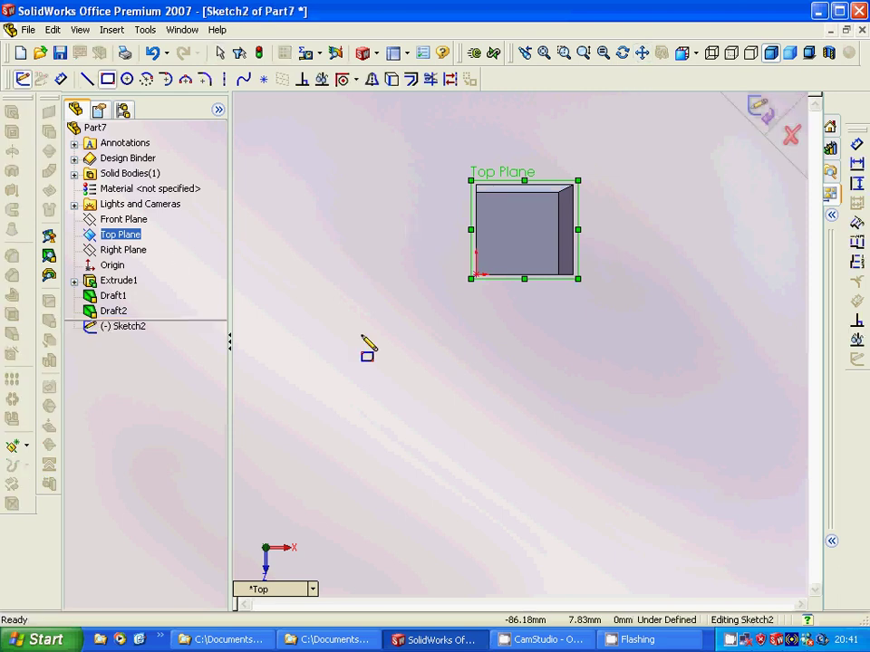
pyautogui.click(475, 273)
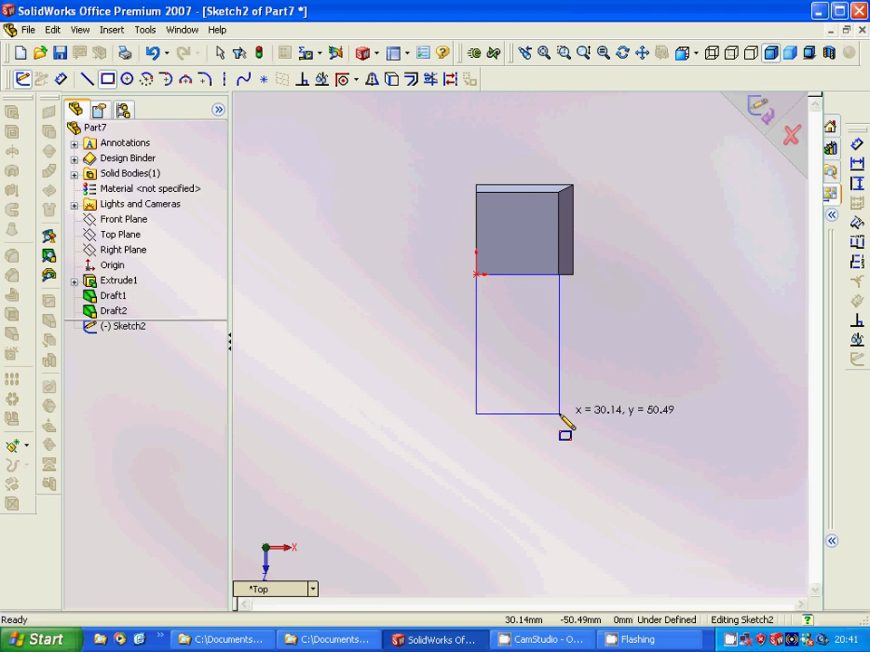
pyautogui.click(560, 417)
pyautogui.moveTo(630, 383)
pyautogui.mouseDown(button='middle')
pyautogui.moveTo(590, 374)
pyautogui.moveTo(511, 416)
pyautogui.moveTo(449, 418)
pyautogui.moveTo(407, 435)
pyautogui.moveTo(538, 417)
pyautogui.moveTo(580, 396)
pyautogui.moveTo(604, 371)
pyautogui.mouseUp(button='middle')
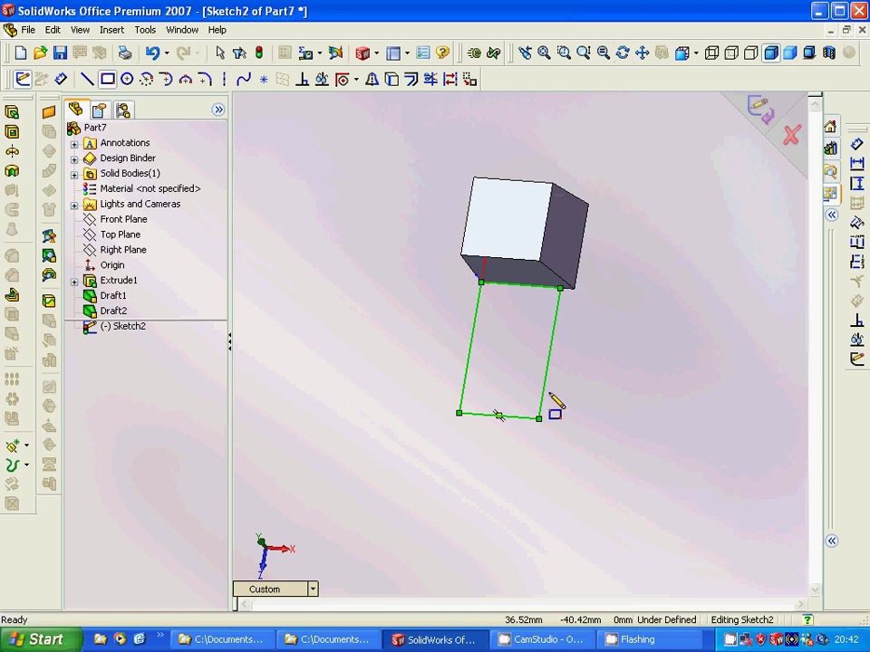
pyautogui.click(561, 288)
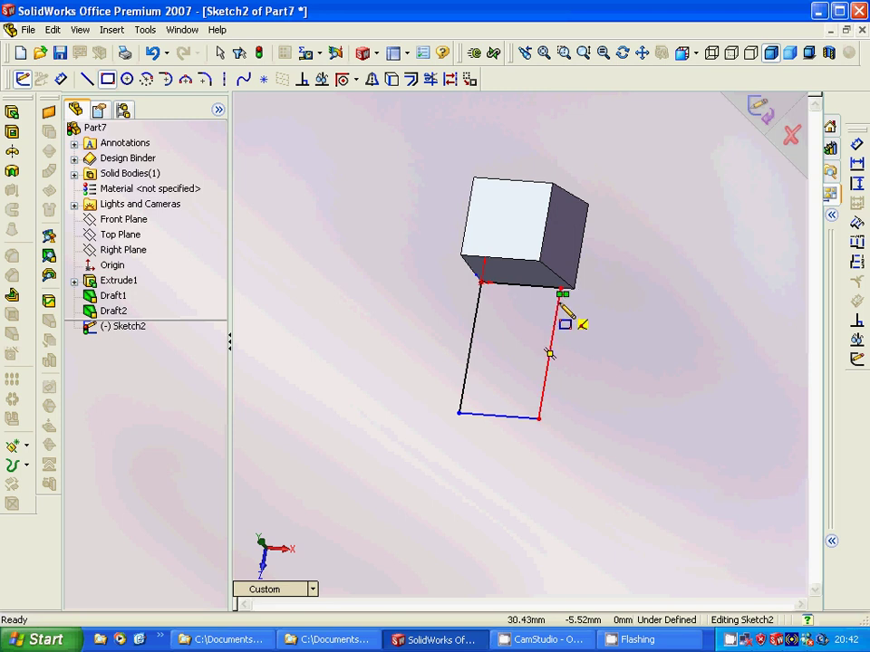
# Step: Undo and redraw the rectangle from the block's lower-right vertex
pyautogui.hotkey('ctrl', 'z')
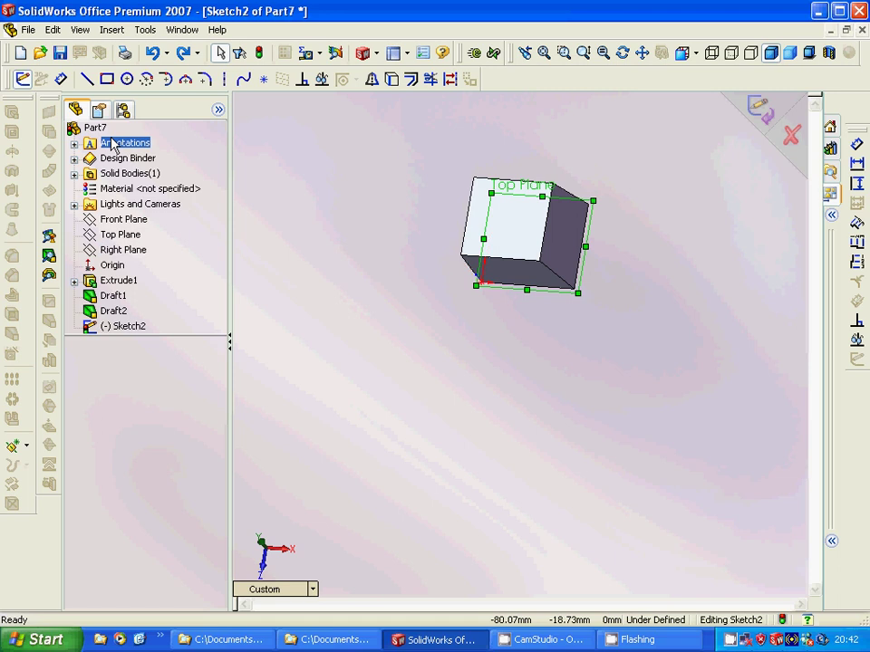
pyautogui.click(106, 79)
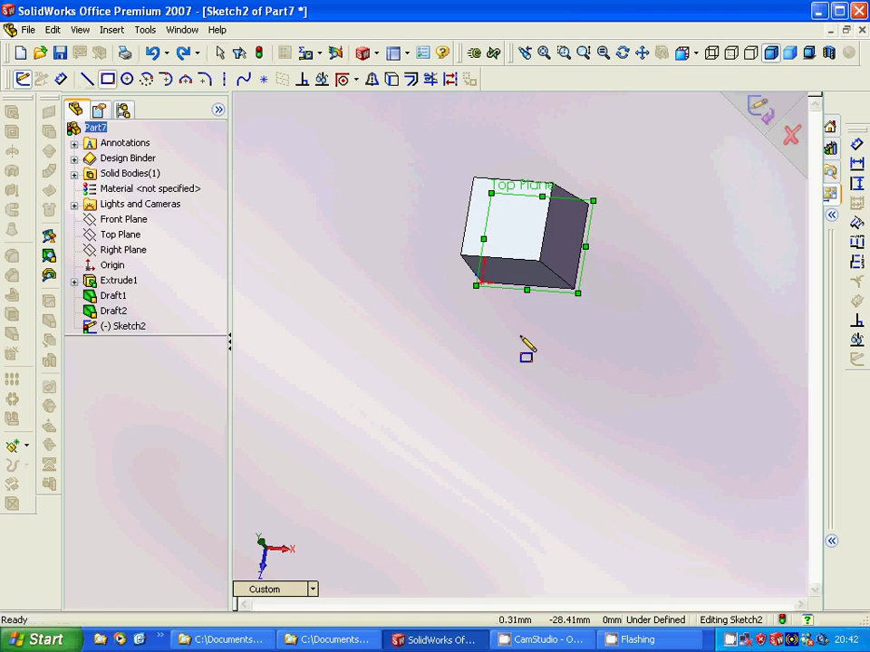
pyautogui.click(573, 290)
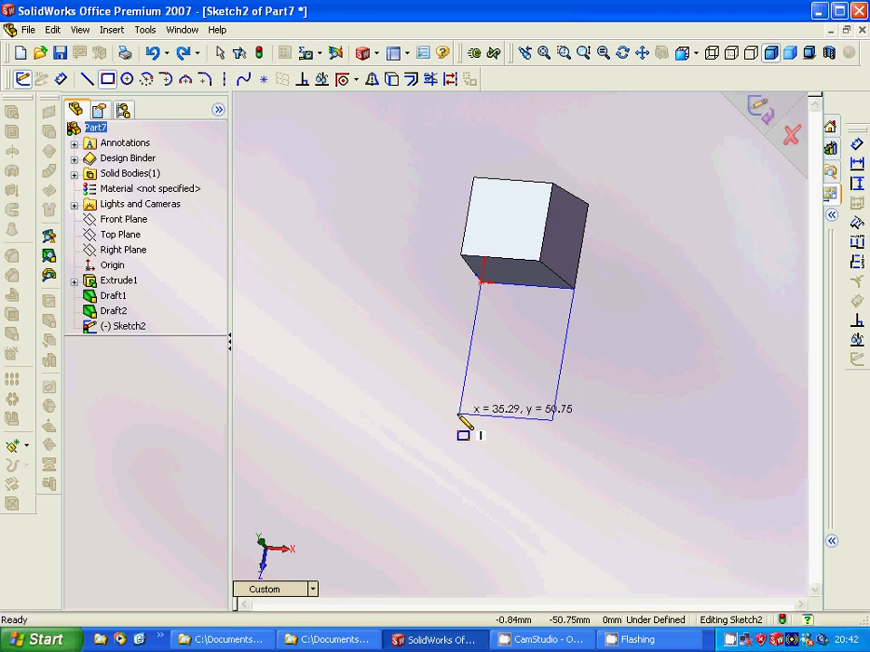
pyautogui.click(458, 414)
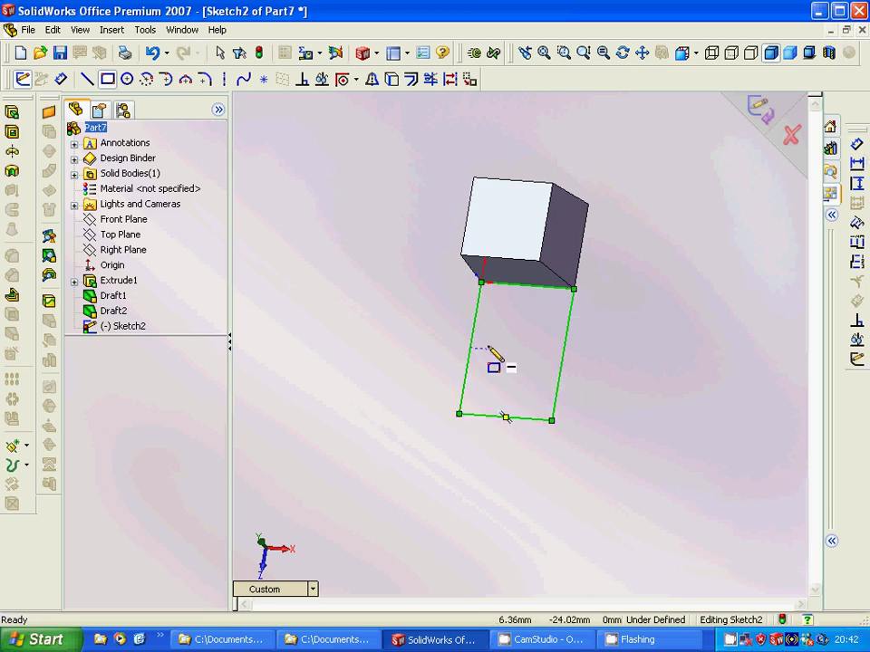
# Step: Give the rectangle's left edge a 50 mm vertical dimension
pyautogui.click(858, 183)
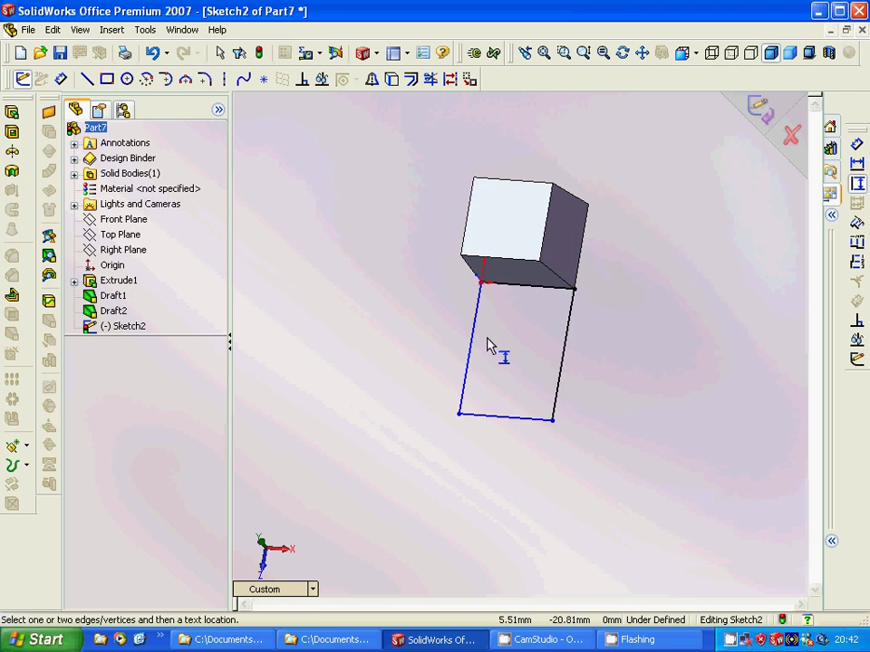
pyautogui.click(473, 338)
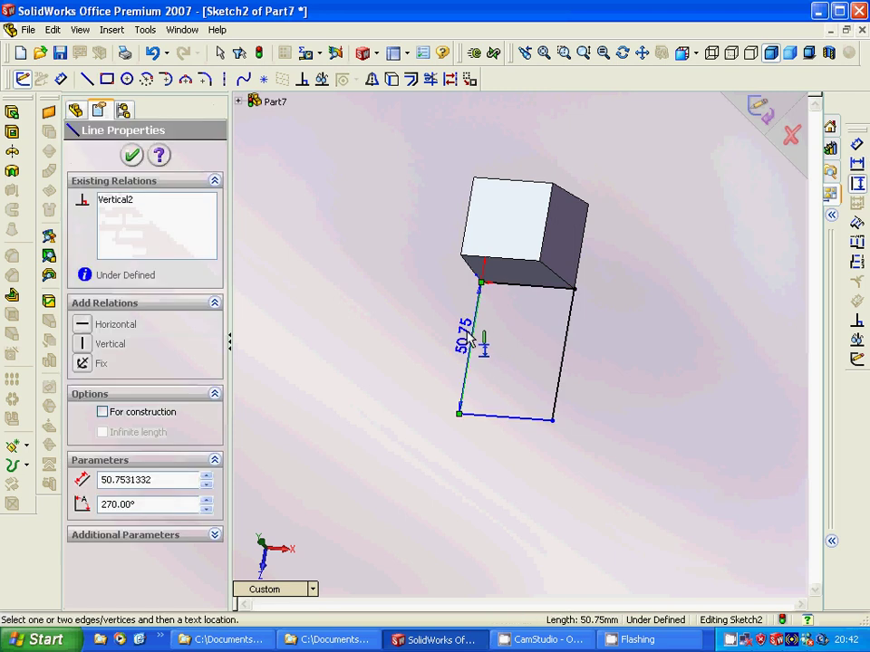
pyautogui.click(441, 337)
pyautogui.write('5')
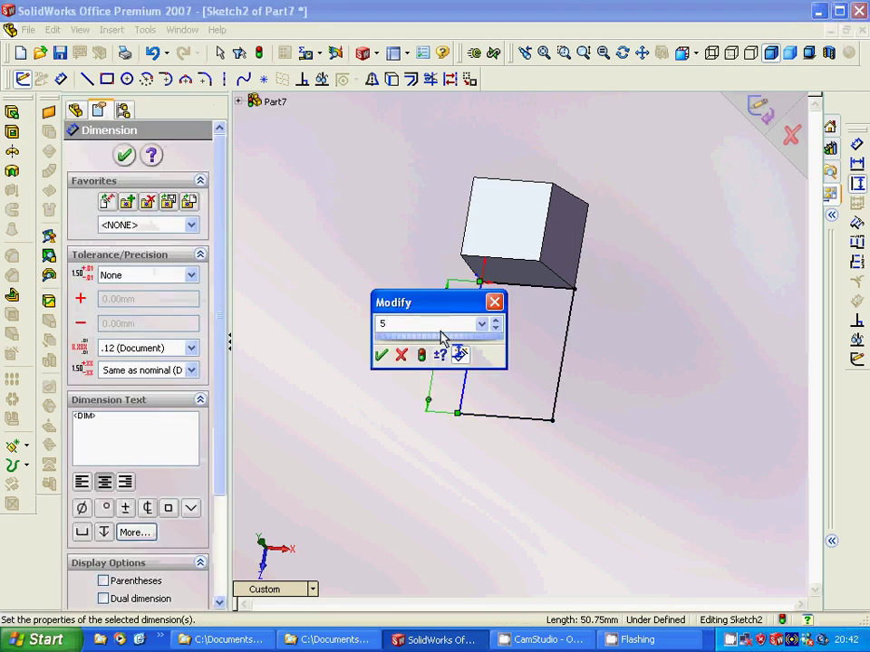
pyautogui.write('0')
pyautogui.press('Return')
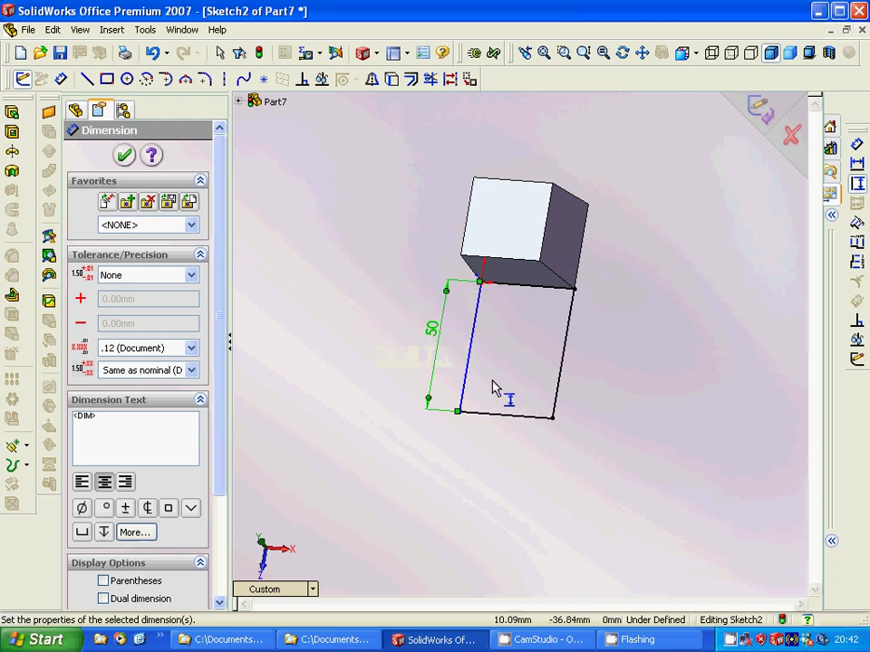
pyautogui.click(124, 154)
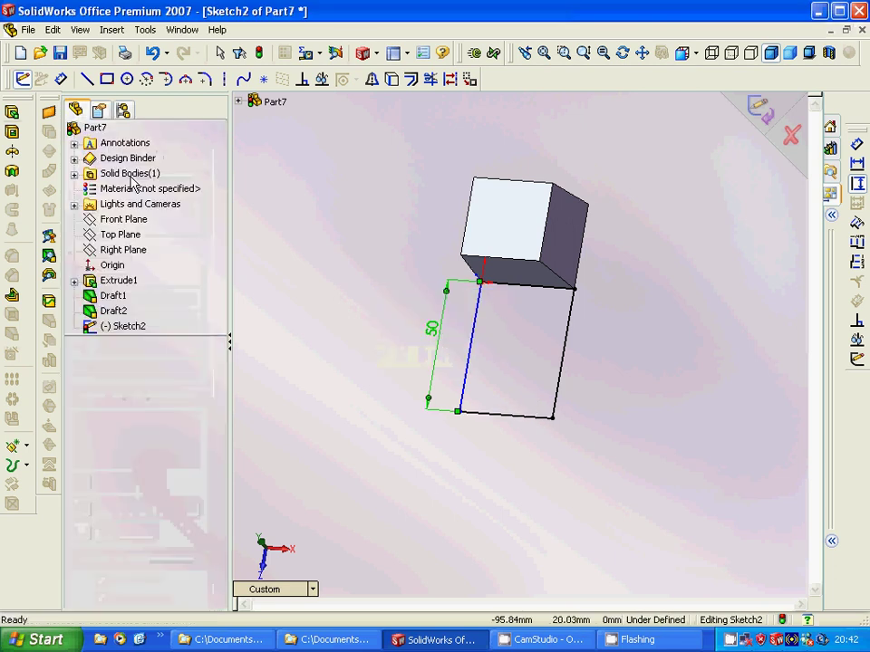
# Step: Extrude Sketch2's rectangle 30 mm blind, merging it into the block
pyautogui.click(11, 112)
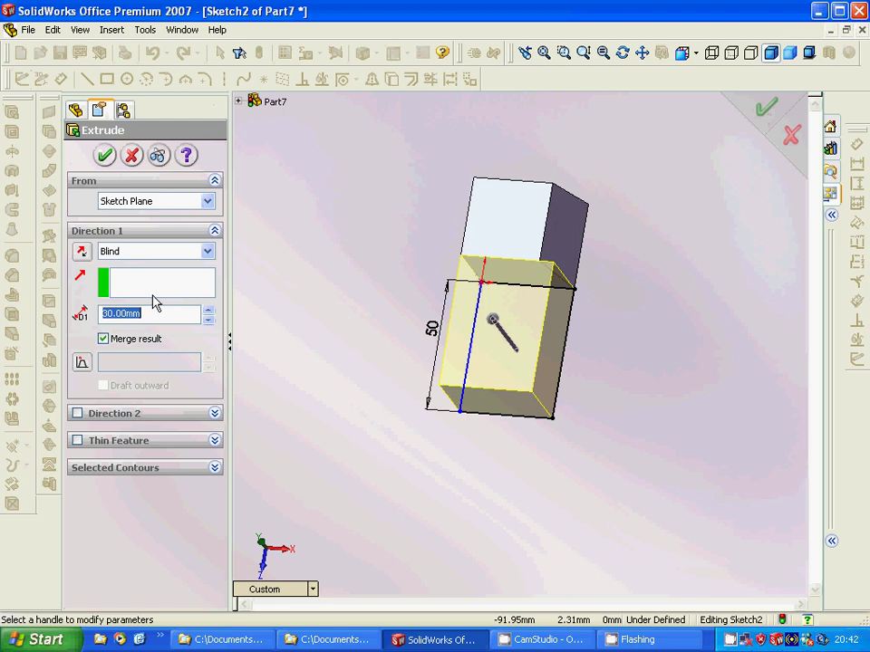
pyautogui.moveTo(316, 307)
pyautogui.mouseDown(button='middle')
pyautogui.moveTo(317, 284)
pyautogui.moveTo(345, 305)
pyautogui.moveTo(342, 330)
pyautogui.moveTo(346, 321)
pyautogui.moveTo(254, 311)
pyautogui.moveTo(217, 362)
pyautogui.moveTo(301, 362)
pyautogui.moveTo(316, 350)
pyautogui.mouseUp(button='middle')
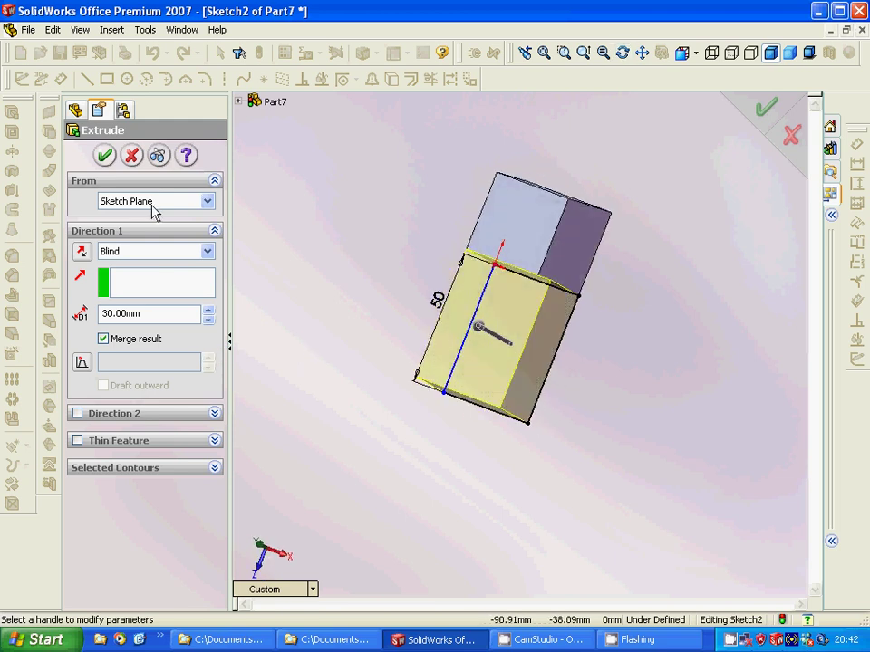
pyautogui.click(105, 155)
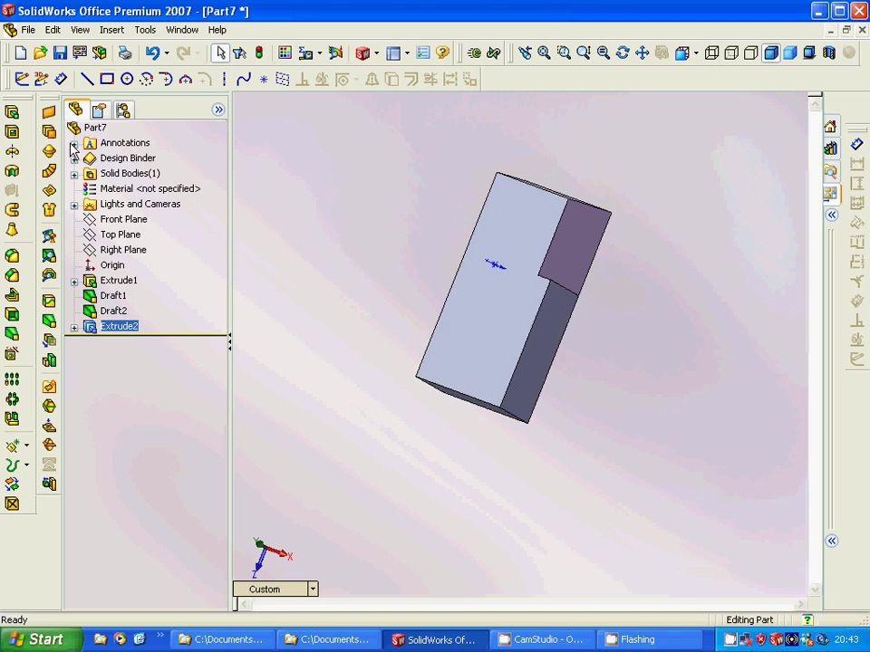
# Step: Select the Top Plane and orient the view straight down from the top
pyautogui.click(113, 235)
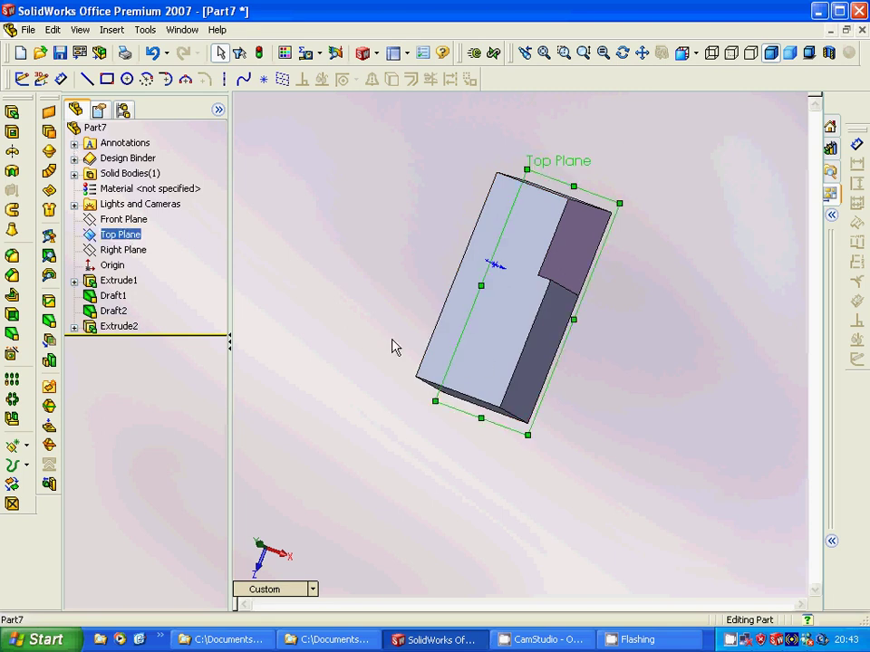
pyautogui.moveTo(393, 347); pyautogui.dragTo(482, 138, button='middle')
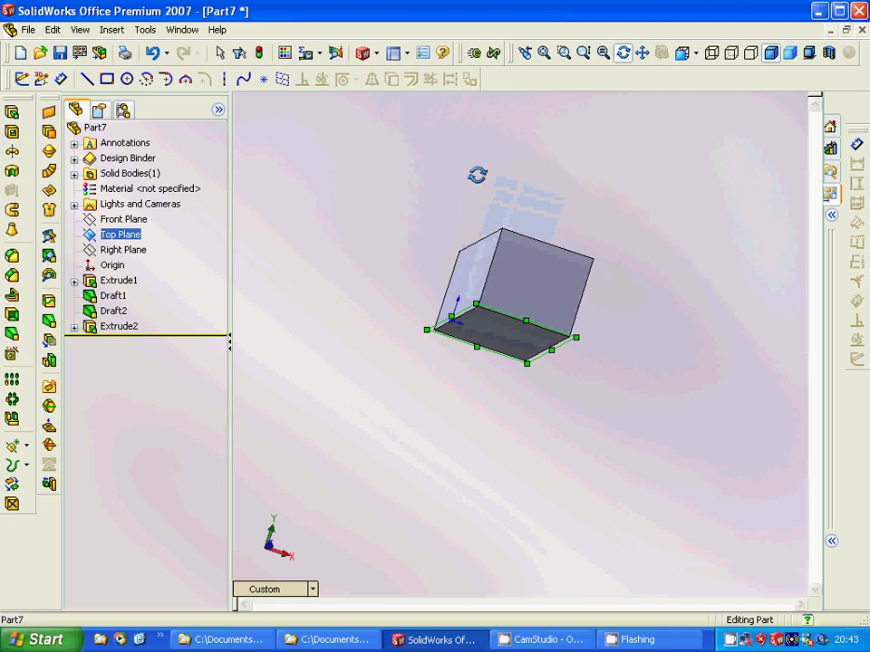
pyautogui.moveTo(472, 170)
pyautogui.mouseDown(button='middle')
pyautogui.moveTo(446, 242)
pyautogui.moveTo(413, 291)
pyautogui.mouseUp(button='middle')
pyautogui.press('Escape')
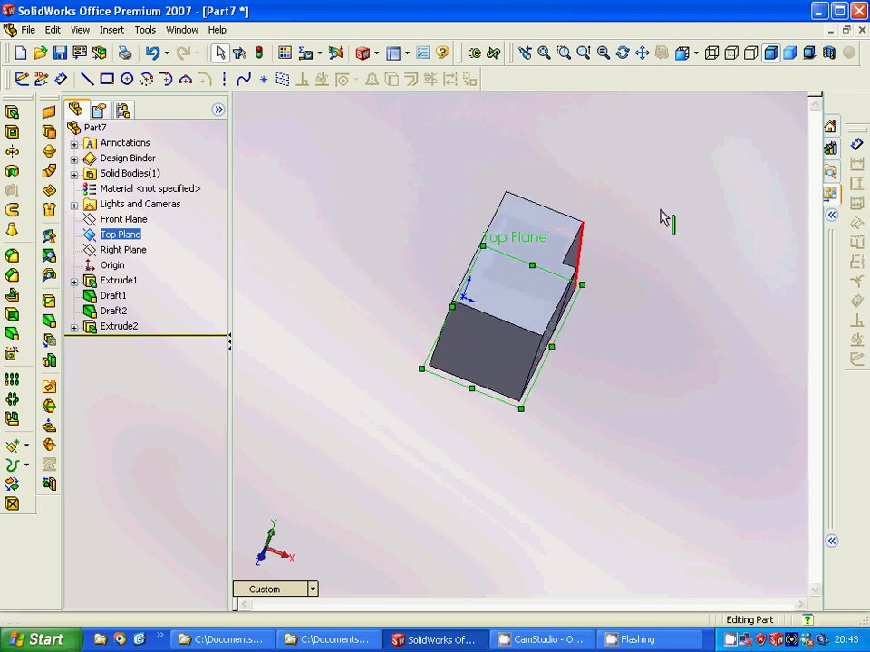
pyautogui.click(695, 56)
pyautogui.click(729, 148)
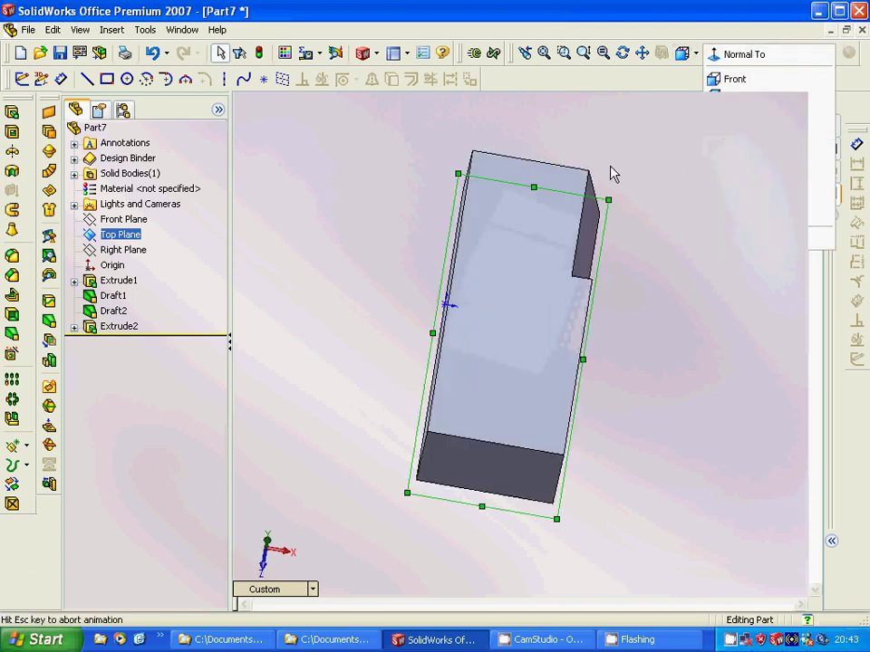
# Step: Draw a rectangle from the notch corner to the part's lower-left corner
pyautogui.click(87, 80)
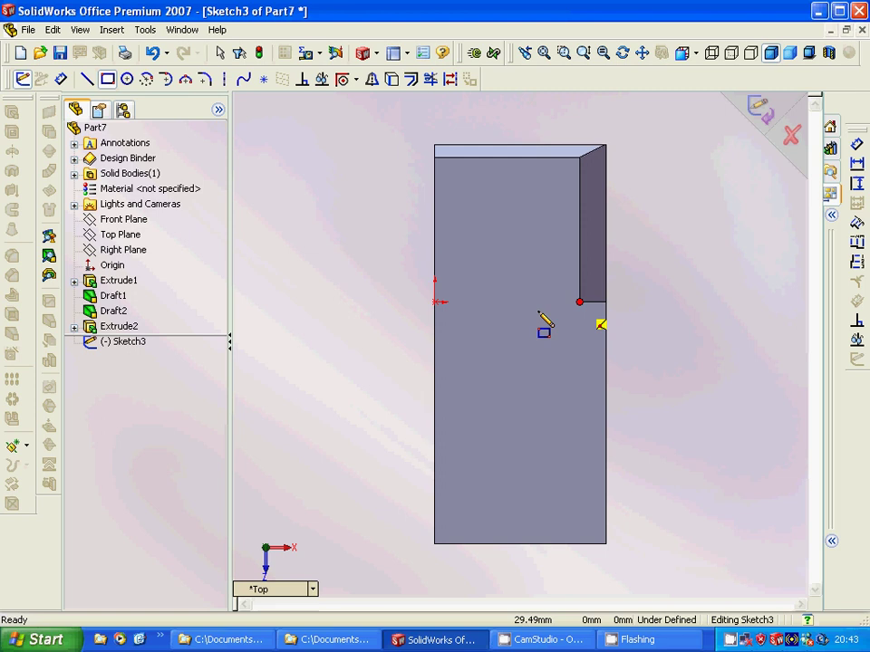
pyautogui.click(580, 302)
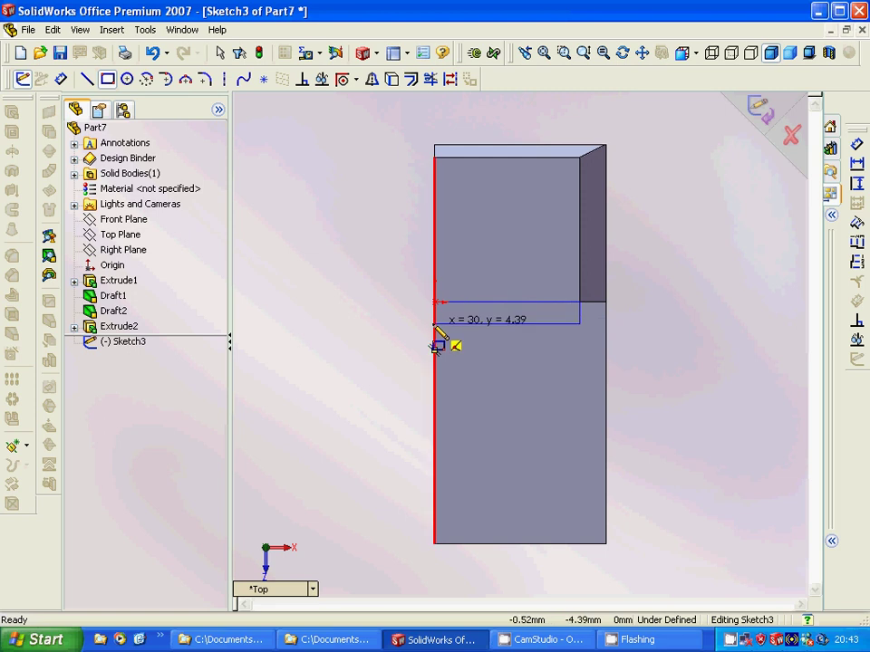
pyautogui.click(435, 322)
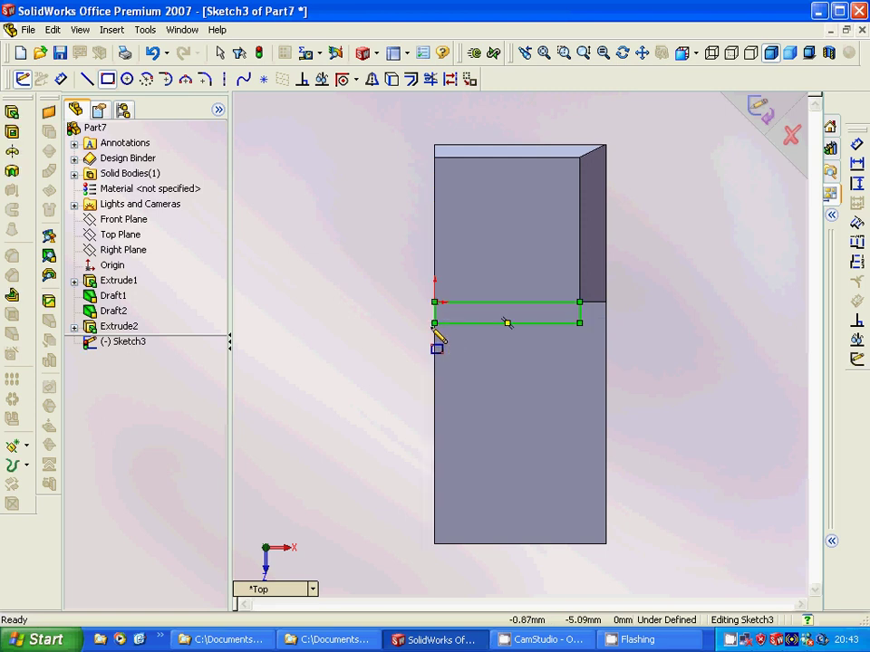
pyautogui.hotkey('ctrl', 'z')
pyautogui.click(106, 79)
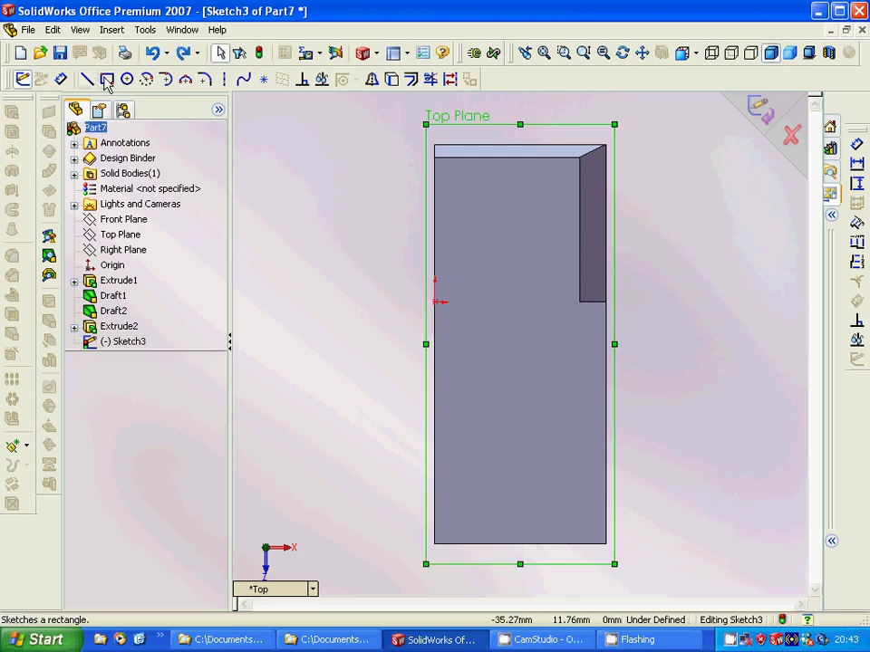
pyautogui.click(580, 302)
pyautogui.click(554, 323)
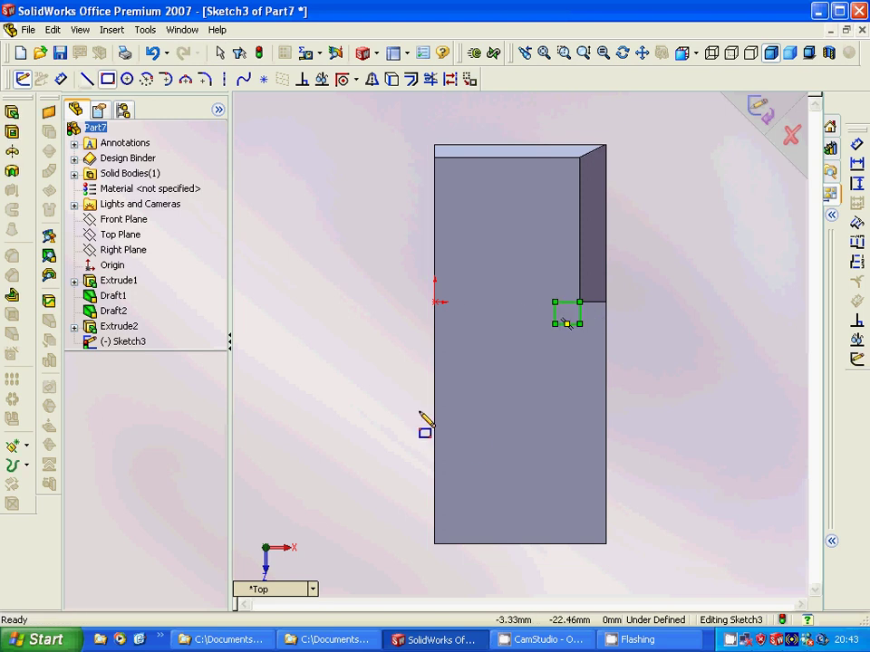
pyautogui.hotkey('ctrl', 'z')
pyautogui.click(106, 79)
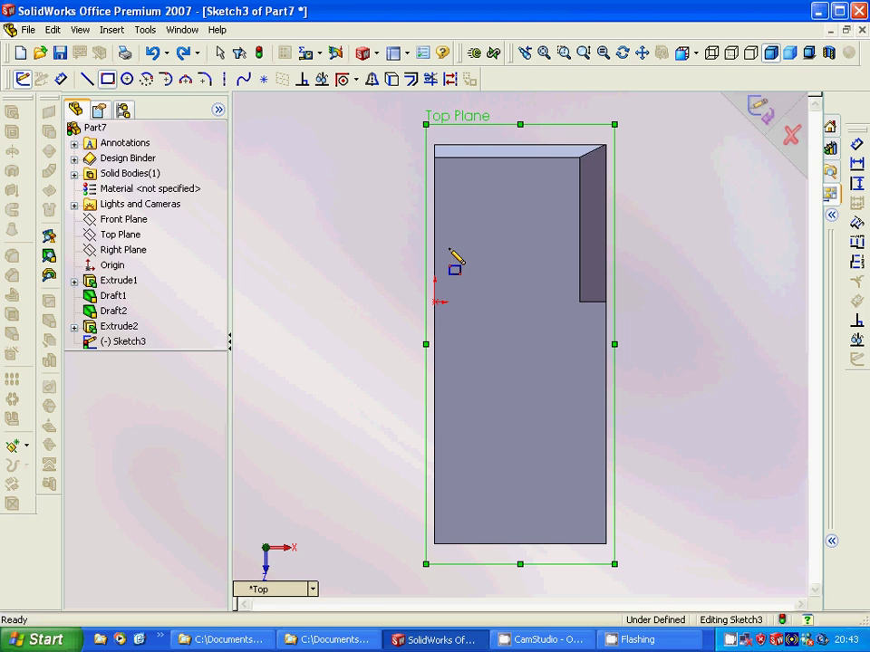
pyautogui.click(580, 301)
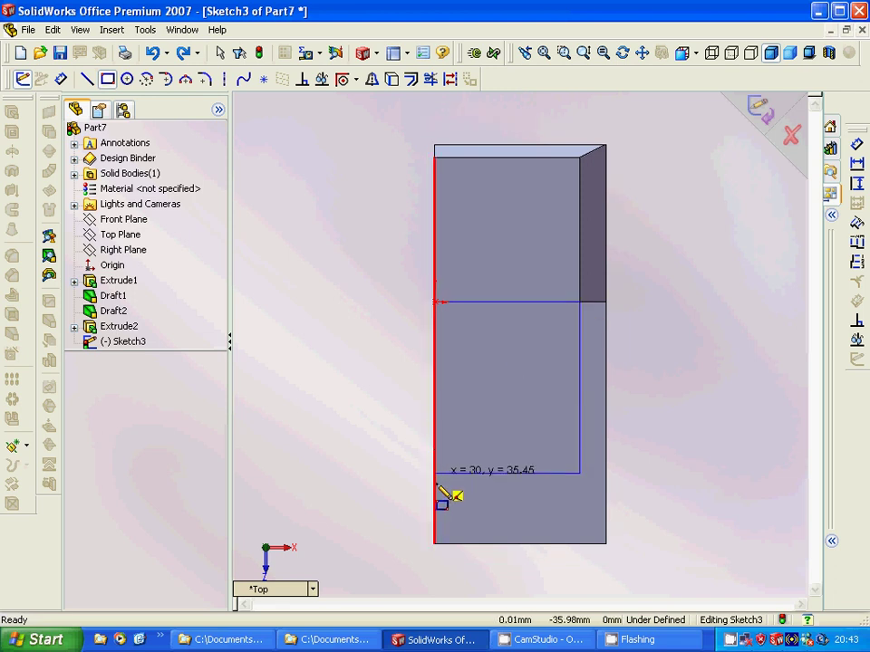
pyautogui.click(435, 543)
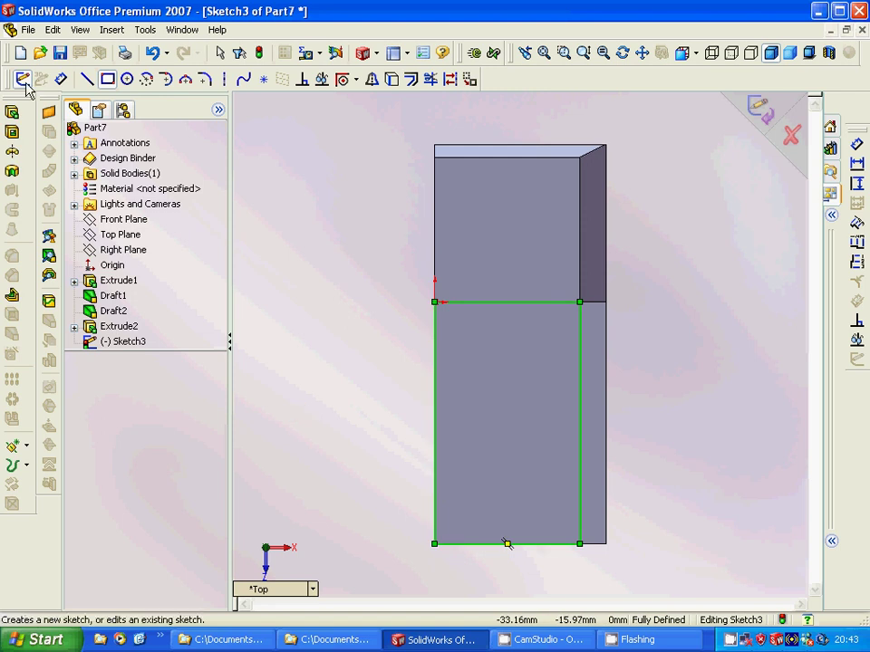
# Step: Extrude the rectangle sketch 30 mm blind in the reversed, downward direction as Extrude3
pyautogui.click(21, 79)
pyautogui.click(11, 113)
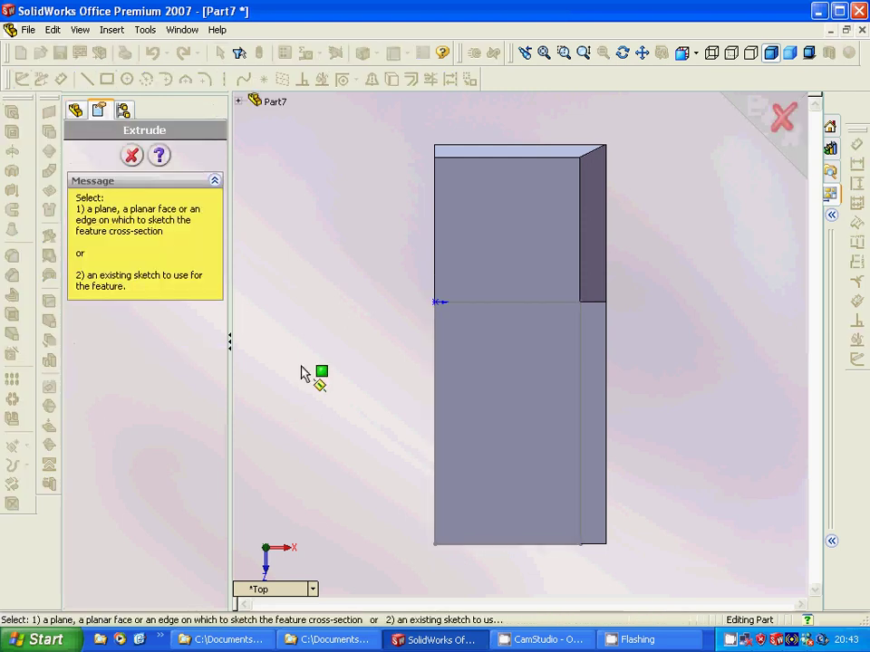
pyautogui.click(483, 301)
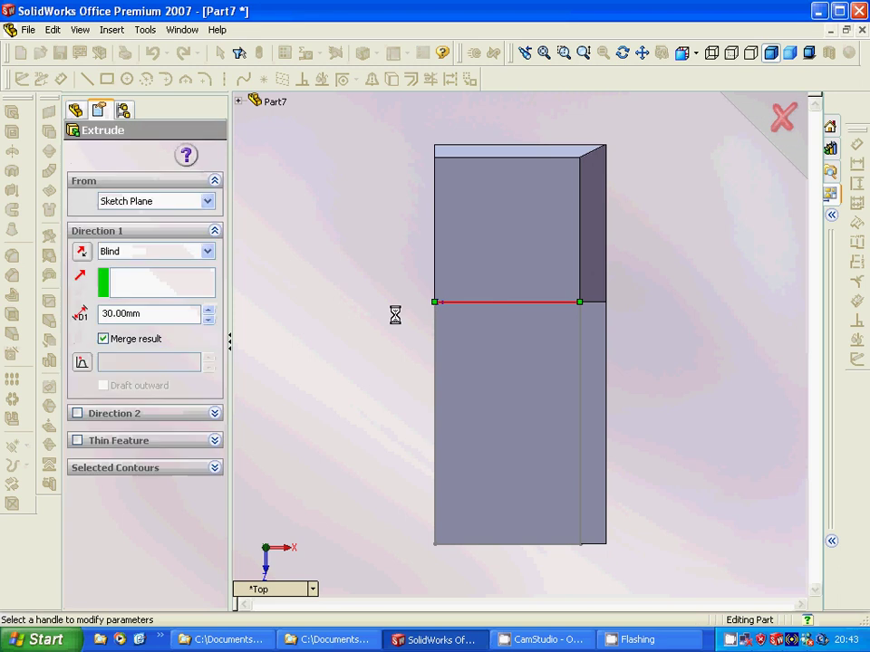
pyautogui.moveTo(382, 332)
pyautogui.mouseDown(button='middle')
pyautogui.moveTo(367, 204)
pyautogui.moveTo(283, 276)
pyautogui.mouseUp(button='middle')
pyautogui.click(82, 252)
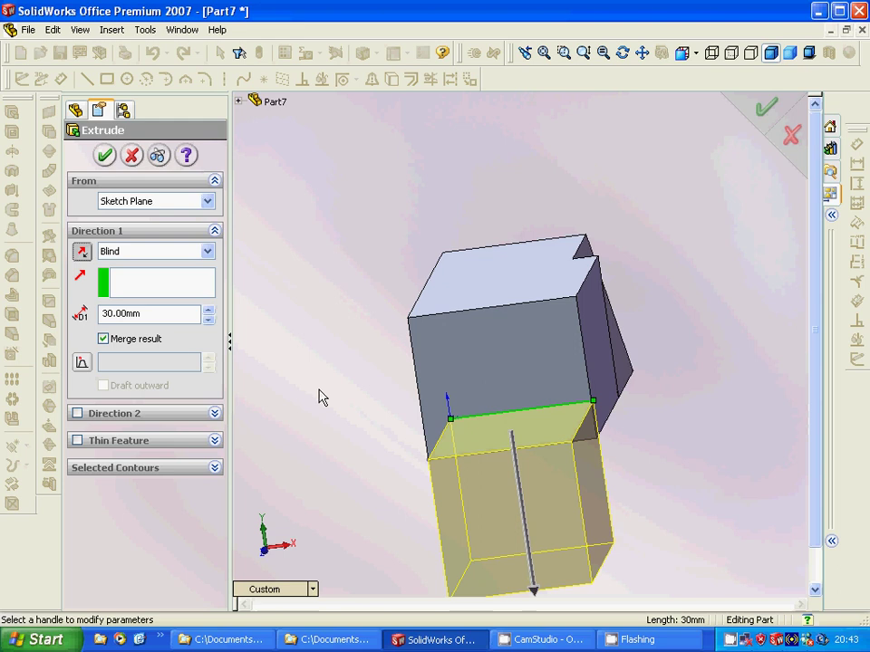
pyautogui.moveTo(321, 398)
pyautogui.mouseDown(button='middle')
pyautogui.moveTo(304, 340)
pyautogui.moveTo(317, 379)
pyautogui.mouseUp(button='middle')
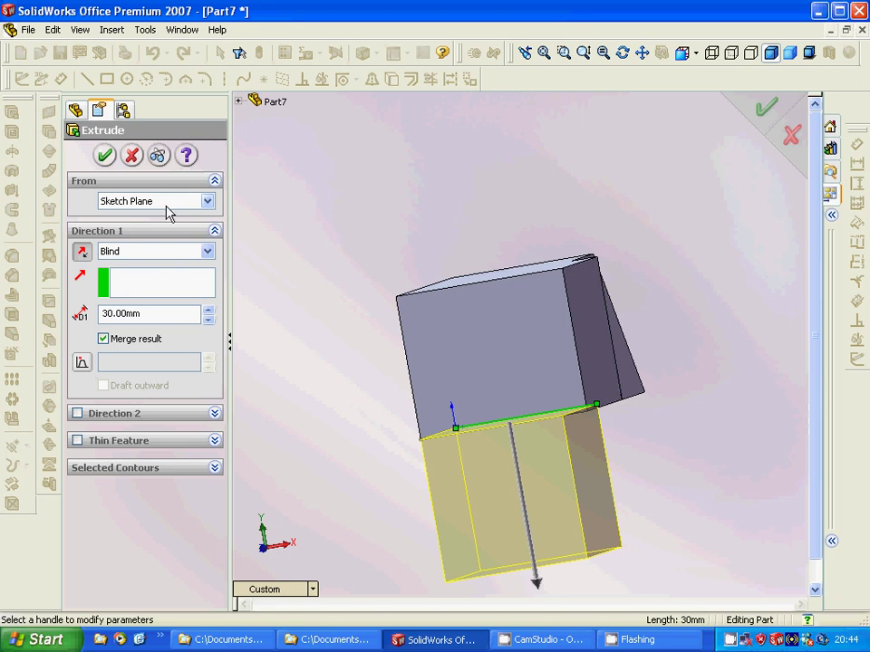
pyautogui.click(105, 155)
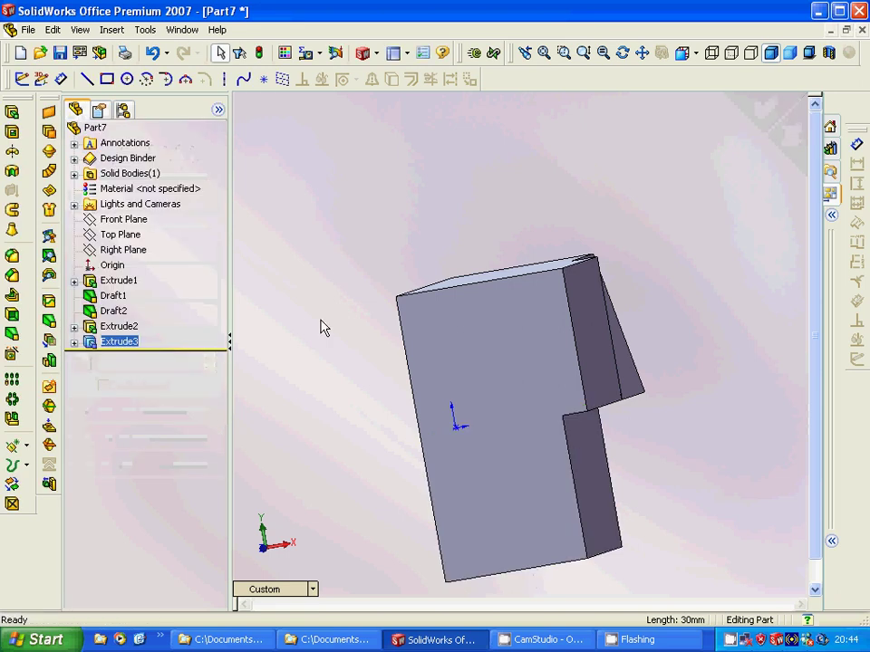
pyautogui.moveTo(320, 328)
pyautogui.mouseDown(button='middle')
pyautogui.moveTo(351, 258)
pyautogui.moveTo(301, 324)
pyautogui.moveTo(296, 355)
pyautogui.moveTo(311, 379)
pyautogui.mouseUp(button='middle')
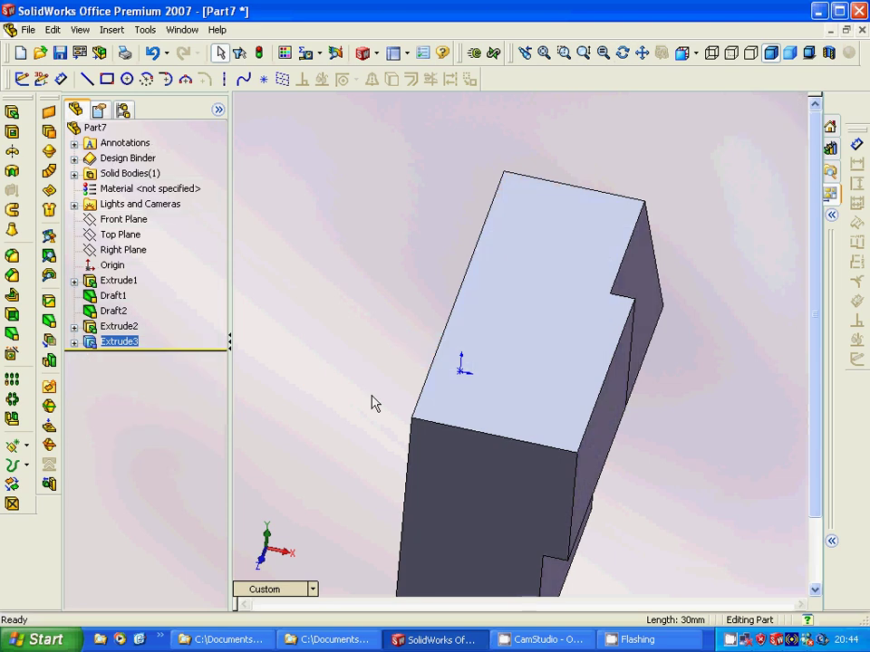
# Step: Draft the side face 10° from the top-face neutral plane, with reversed direction, as Draft3
pyautogui.click(130, 190)
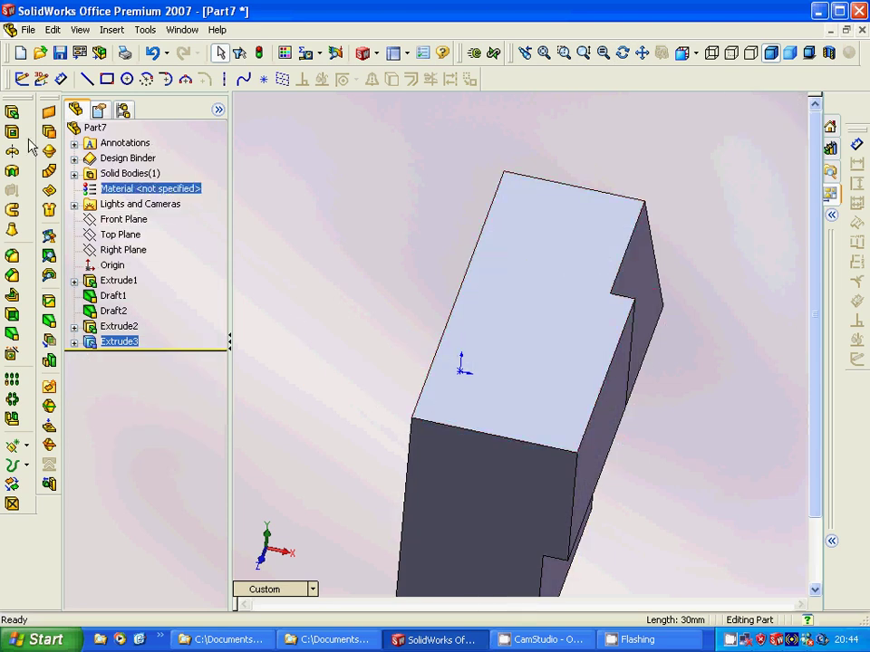
pyautogui.press('Home')
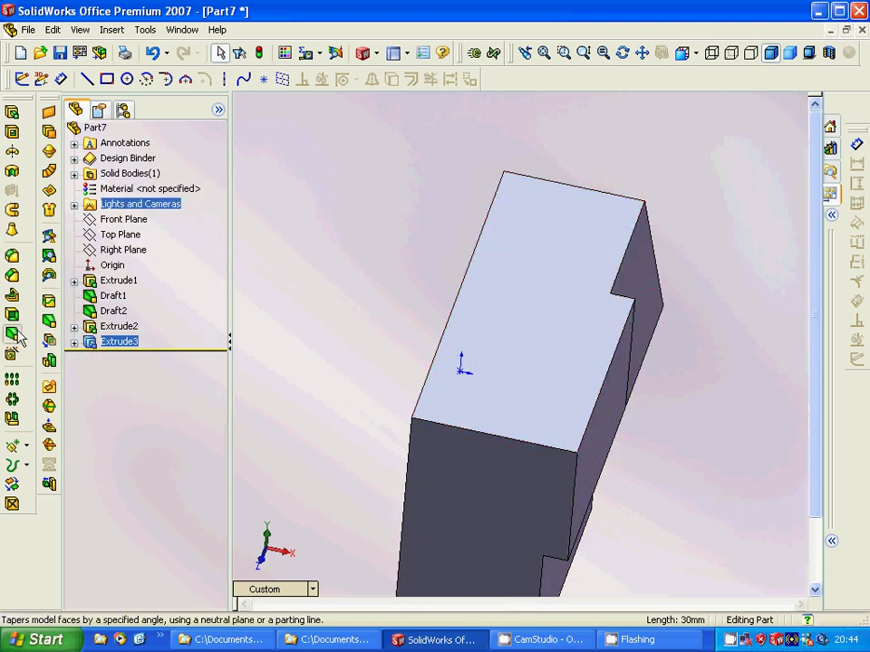
pyautogui.click(12, 334)
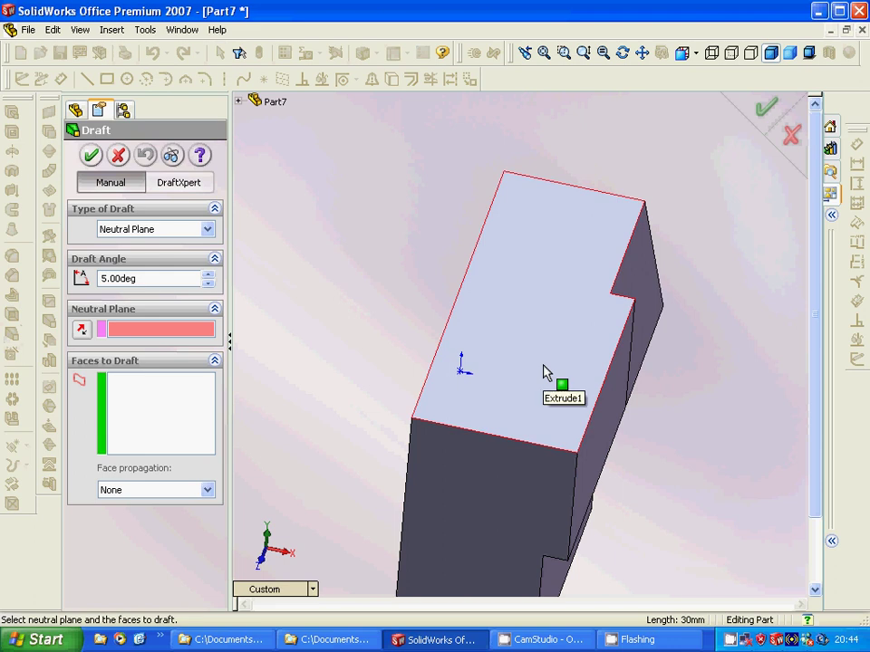
pyautogui.click(544, 367)
pyautogui.click(615, 433)
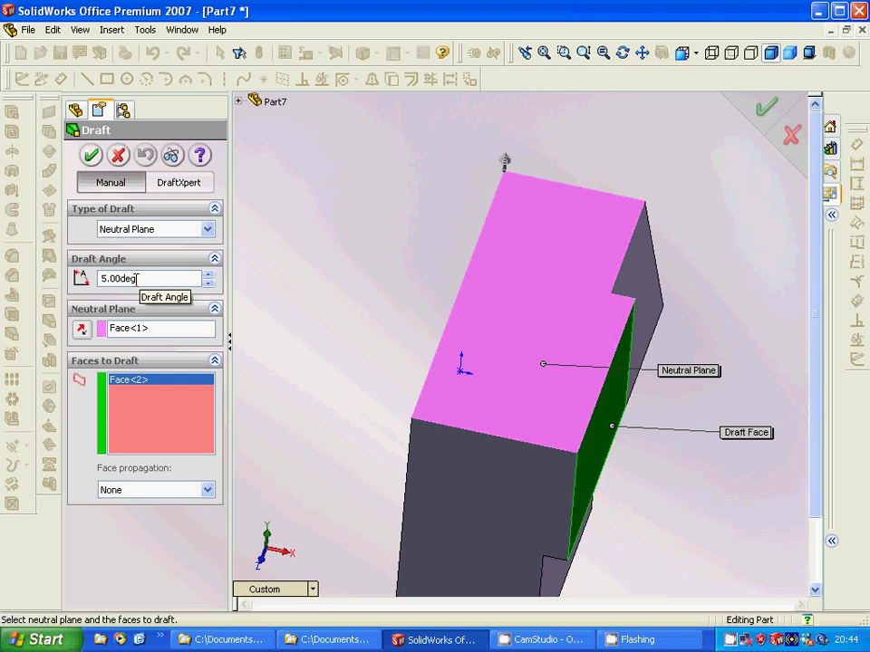
pyautogui.moveTo(137, 278); pyautogui.dragTo(100, 278)
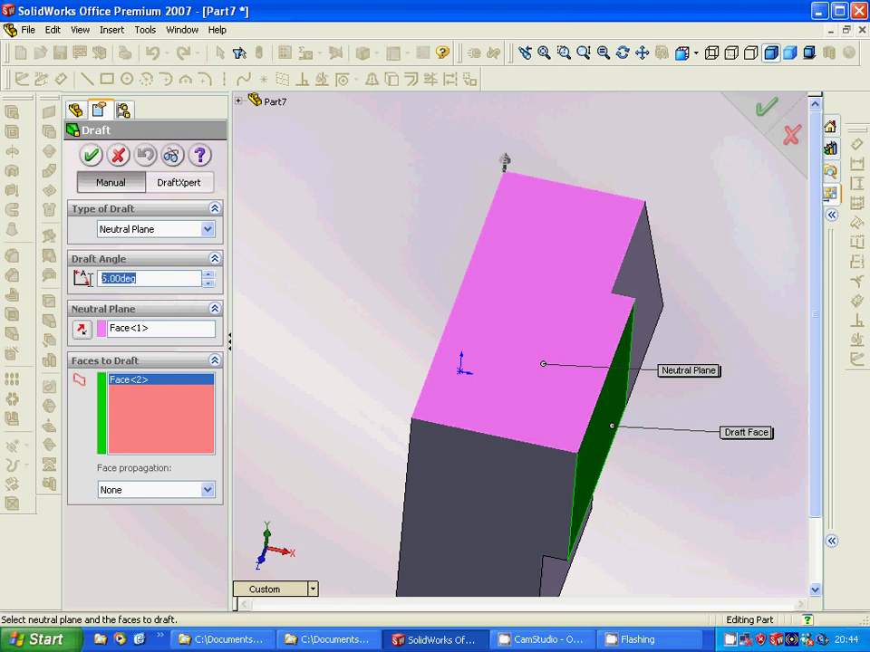
pyautogui.write('10')
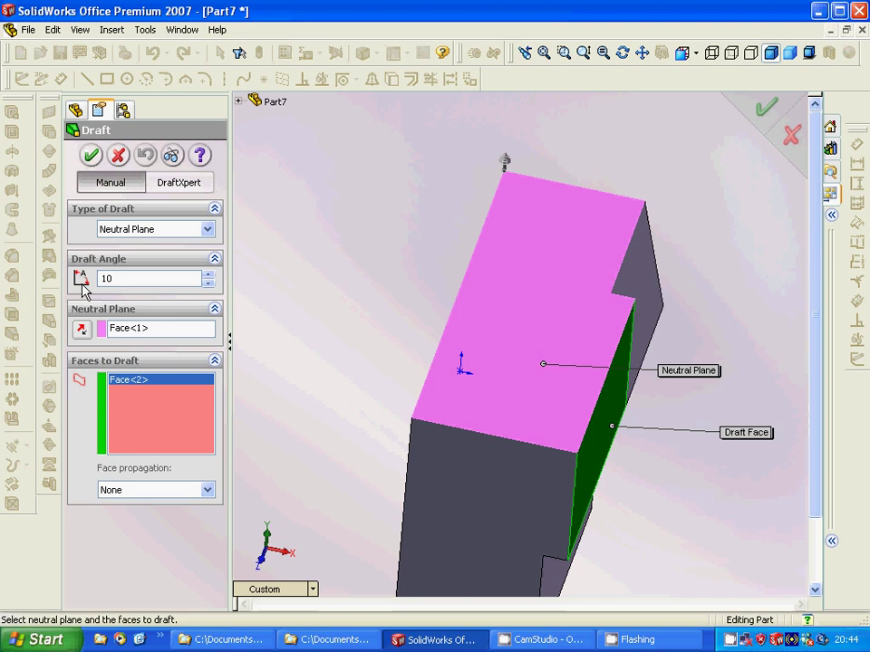
pyautogui.click(83, 331)
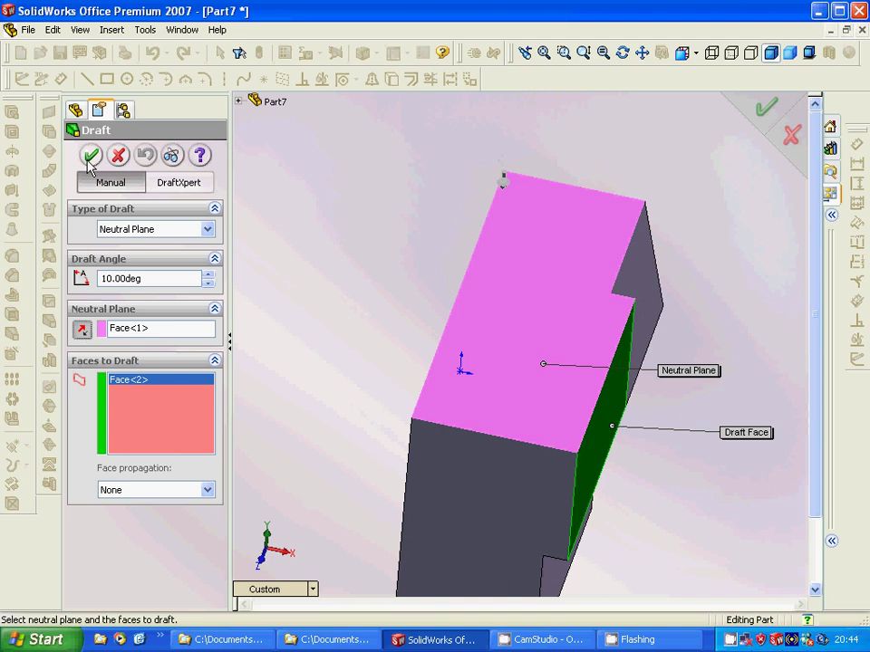
pyautogui.click(90, 158)
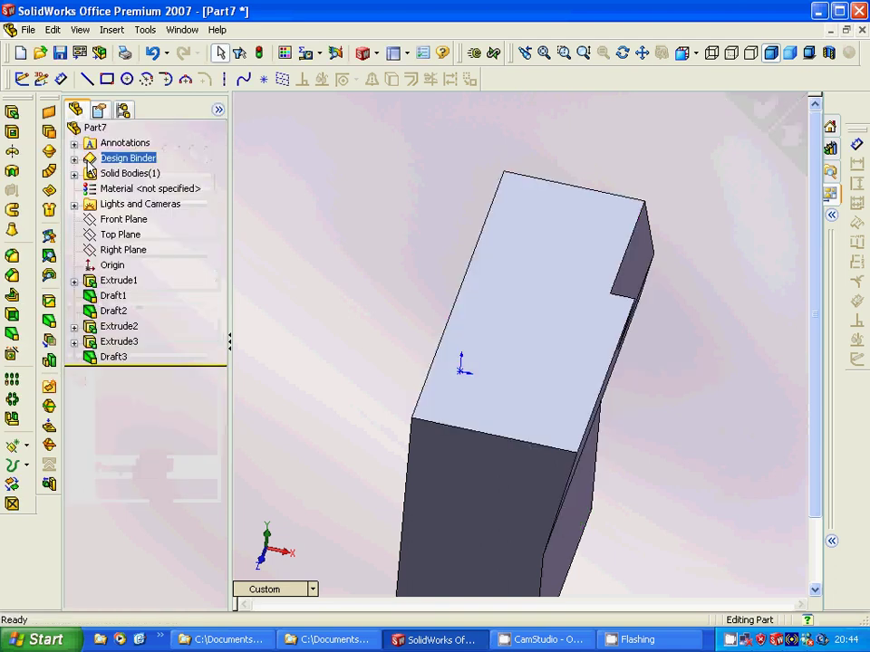
pyautogui.moveTo(265, 269)
pyautogui.mouseDown(button='middle')
pyautogui.moveTo(243, 321)
pyautogui.moveTo(213, 243)
pyautogui.mouseUp(button='middle')
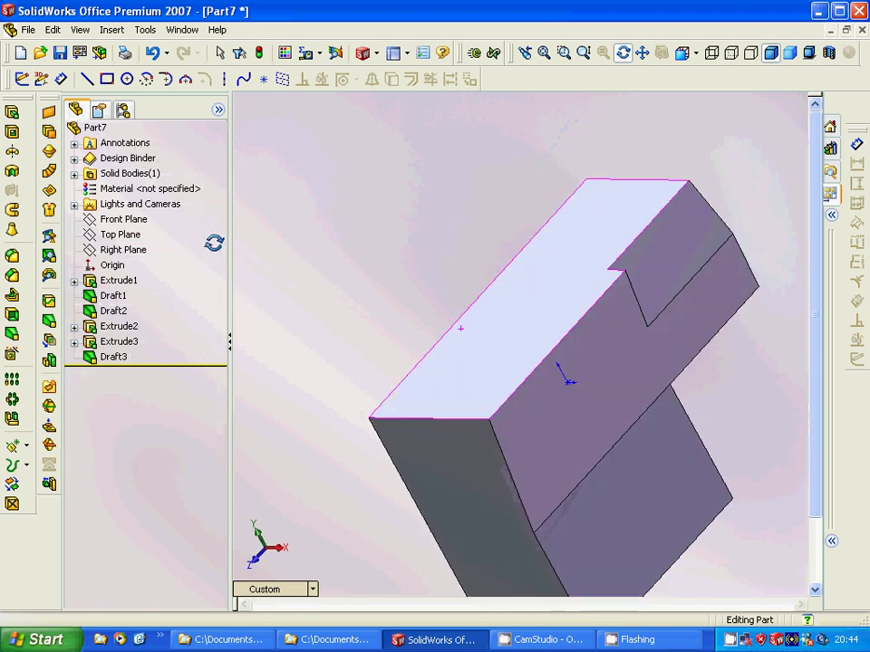
pyautogui.moveTo(214, 243); pyautogui.dragTo(294, 235, button='middle')
pyautogui.rightClick(299, 219)
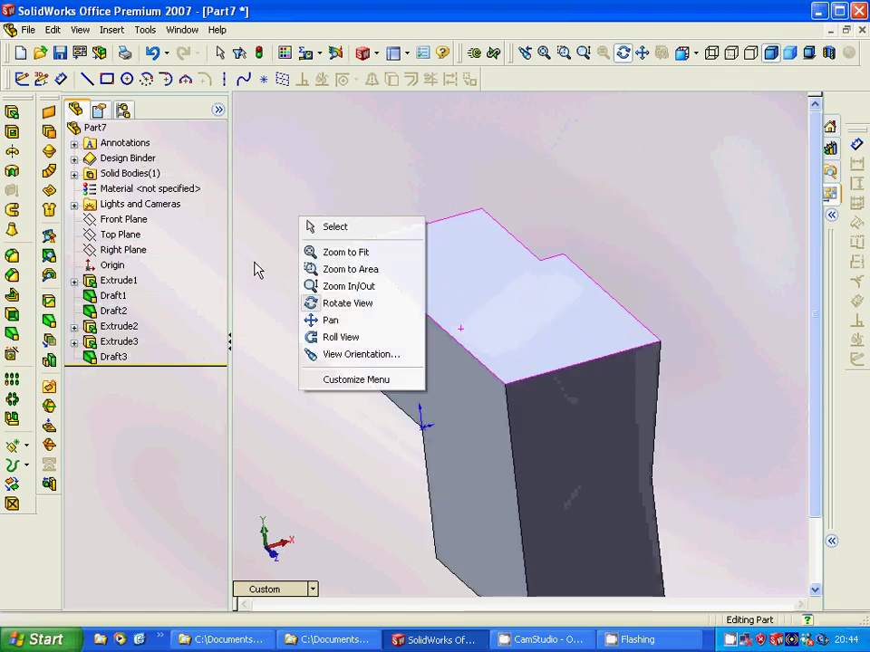
pyautogui.click(350, 190)
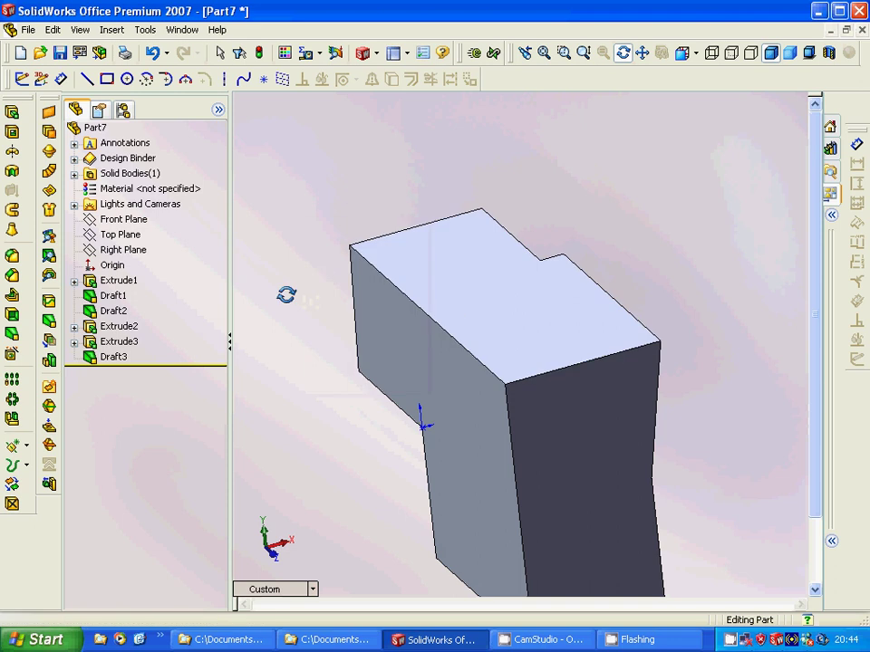
pyautogui.moveTo(286, 295); pyautogui.dragTo(273, 297)
pyautogui.press('Escape')
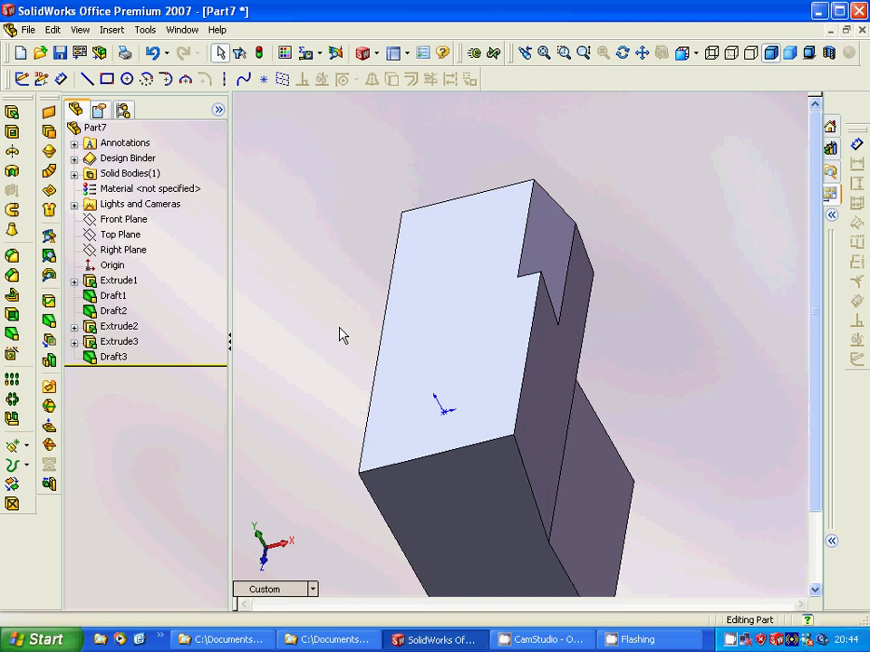
pyautogui.moveTo(342, 336)
pyautogui.mouseDown(button='middle')
pyautogui.moveTo(329, 306)
pyautogui.moveTo(292, 340)
pyautogui.mouseUp(button='middle')
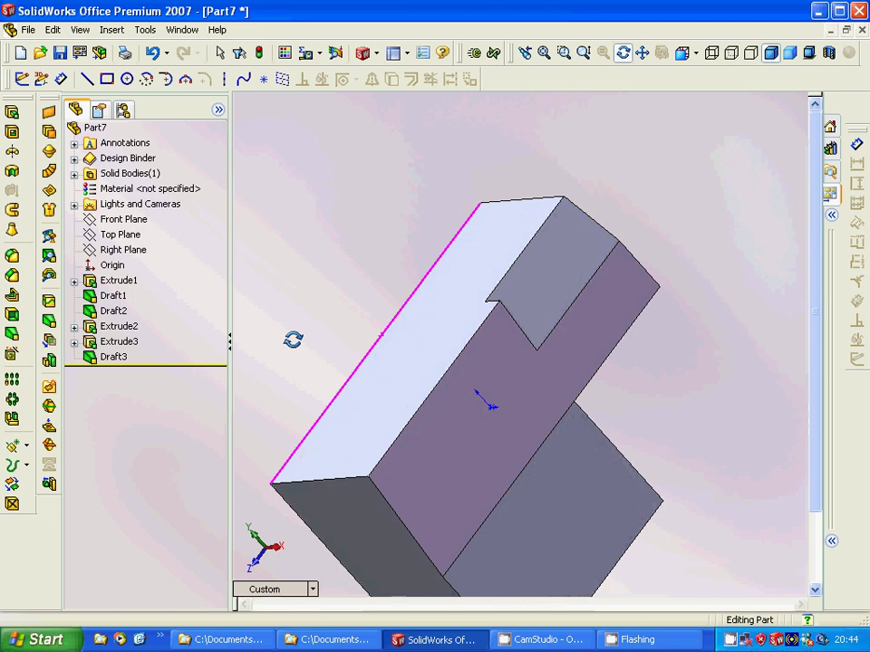
pyautogui.moveTo(293, 340)
pyautogui.mouseDown(button='middle')
pyautogui.moveTo(391, 327)
pyautogui.moveTo(337, 324)
pyautogui.mouseUp(button='middle')
pyautogui.press('Escape')
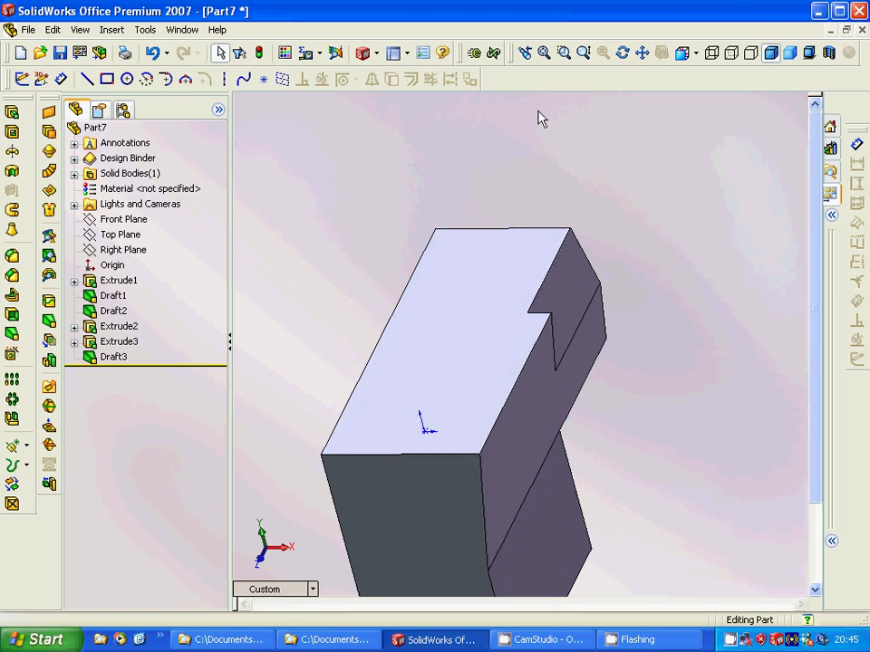
# Step: Mirror Extrude1 through Draft3 across the Right Plane
pyautogui.click(127, 250)
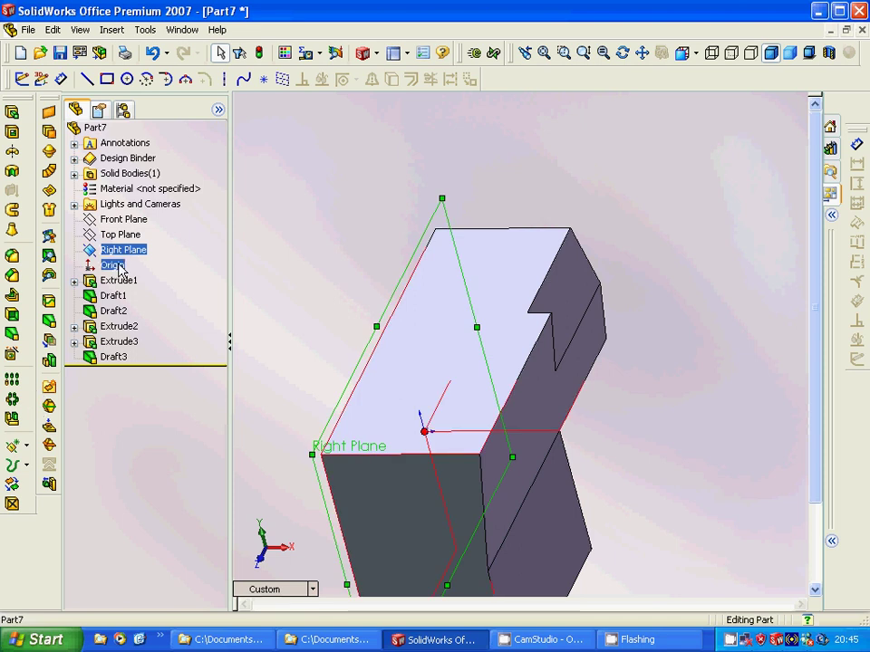
pyautogui.click(115, 280)
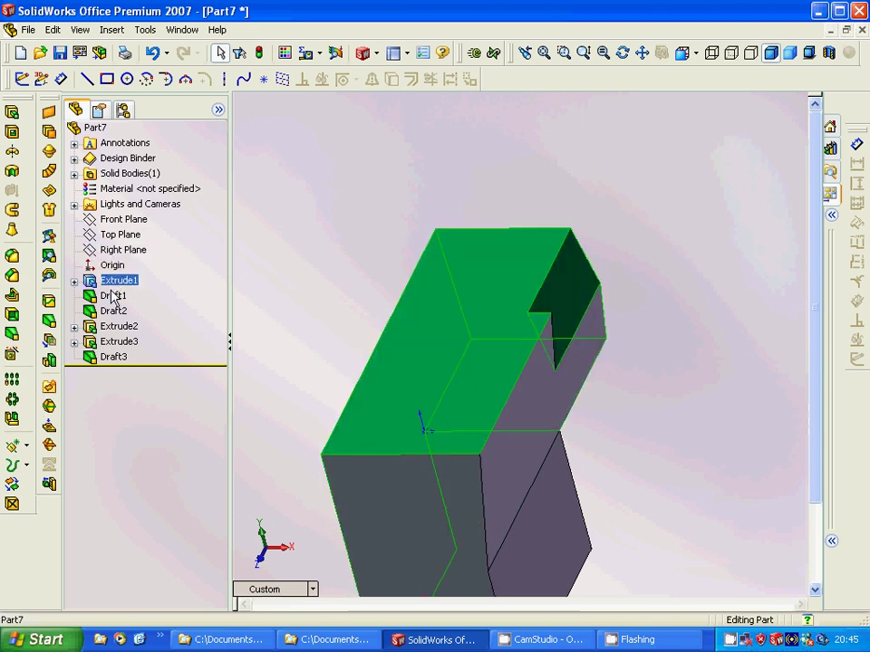
pyautogui.keyDown('shift'); pyautogui.click(94, 358); pyautogui.keyUp('shift')
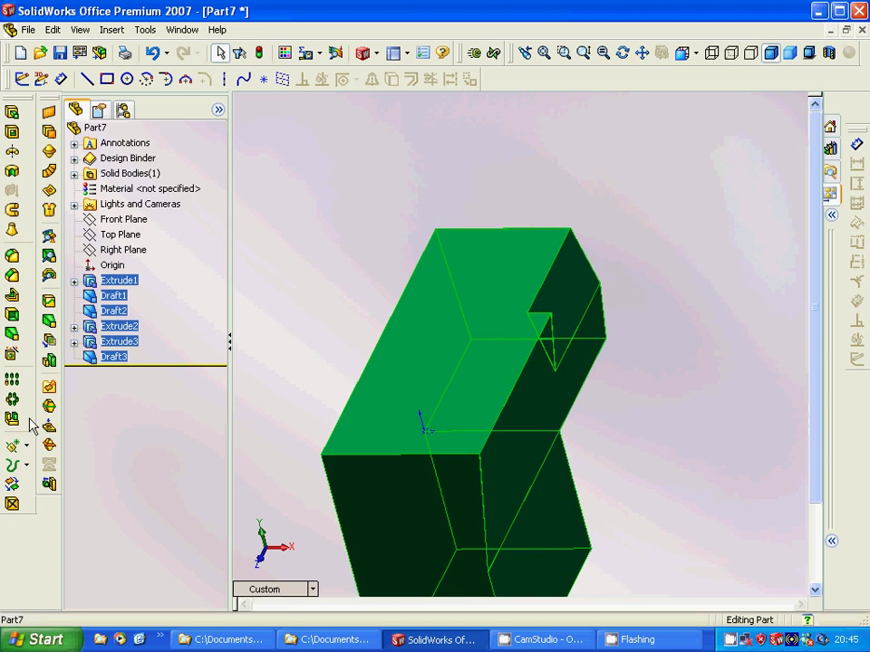
pyautogui.click(13, 420)
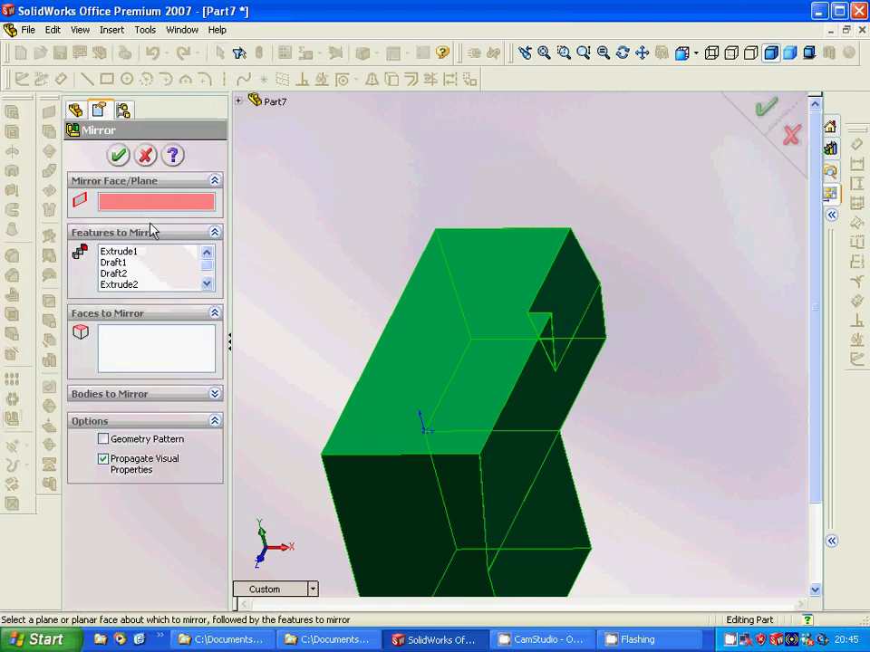
pyautogui.click(238, 102)
pyautogui.click(289, 226)
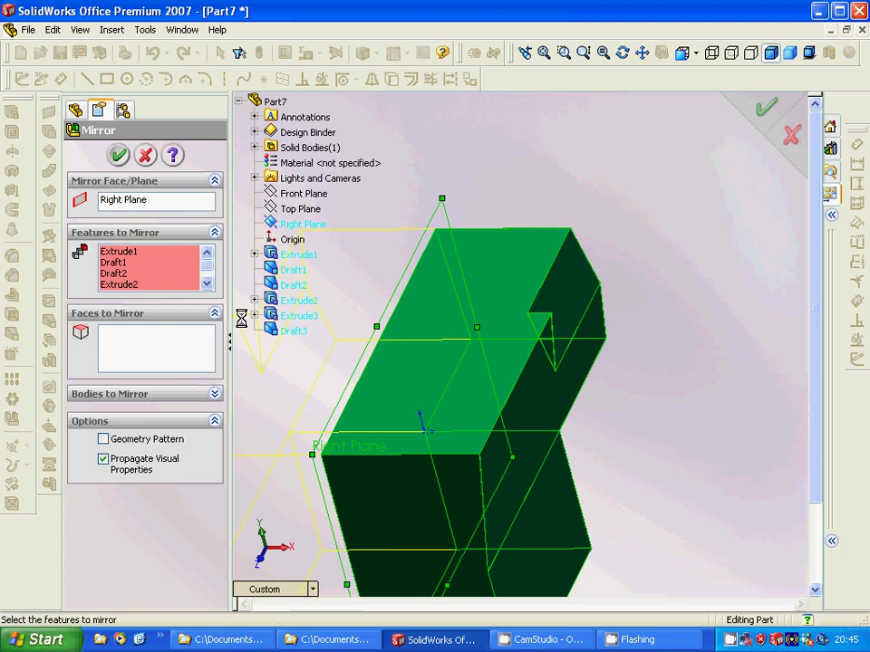
pyautogui.click(118, 154)
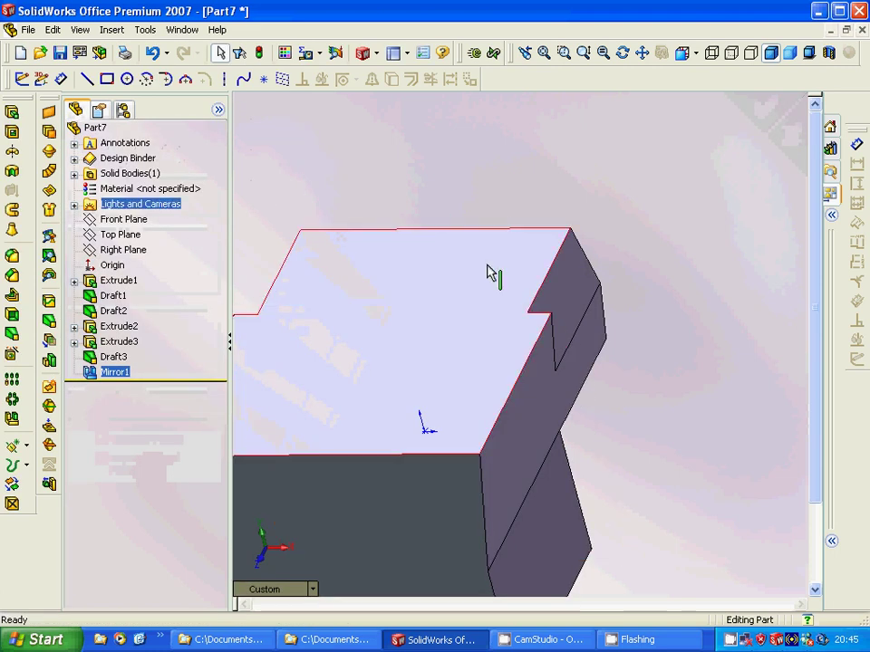
# Step: Zoom to fit and orbit the mirrored block to view its other side, then select Extrude3
pyautogui.click(546, 55)
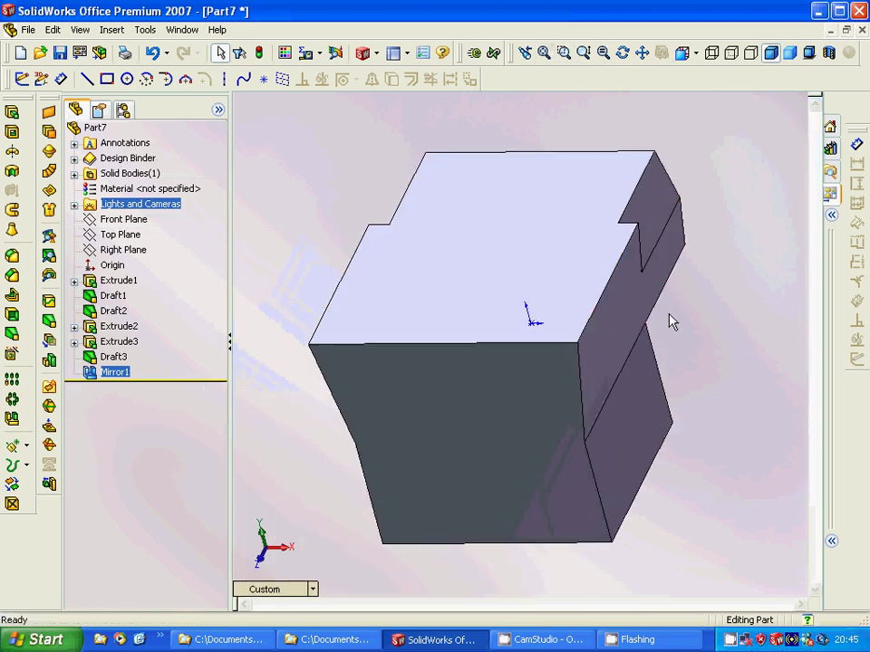
pyautogui.moveTo(690, 355); pyautogui.dragTo(625, 299, button='middle')
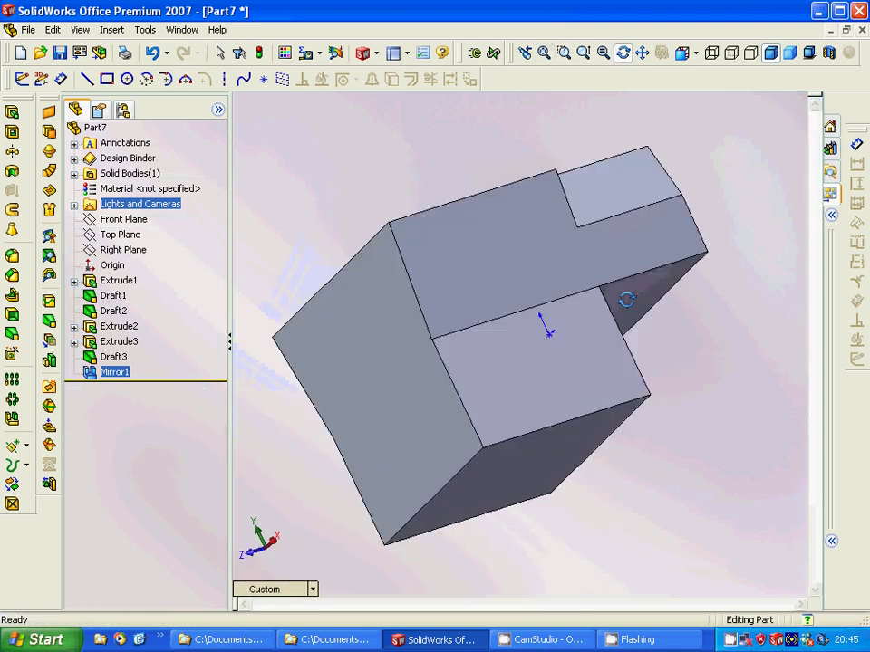
pyautogui.rightClick(627, 303)
pyautogui.click(666, 311)
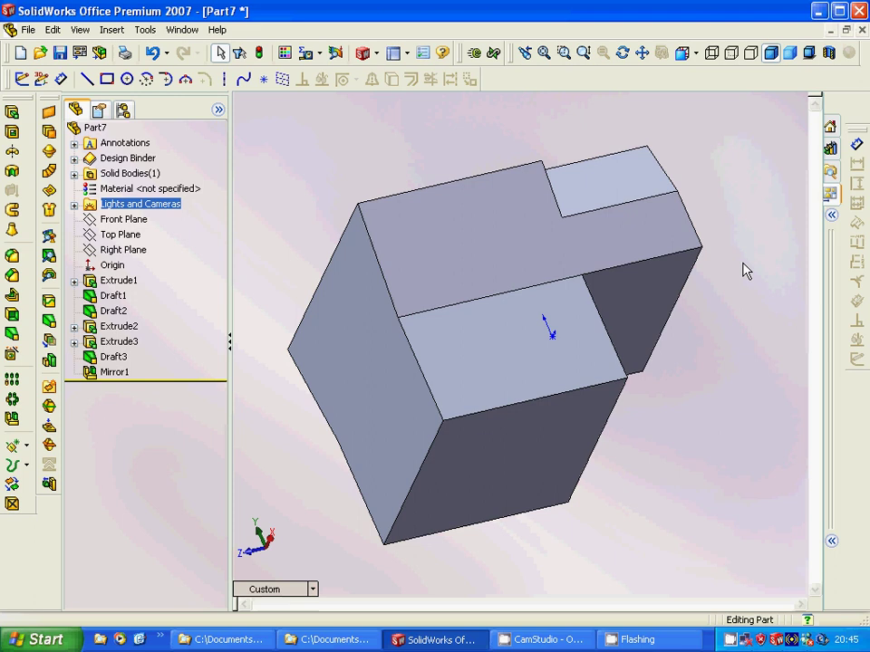
pyautogui.moveTo(732, 326); pyautogui.dragTo(625, 240, button='middle')
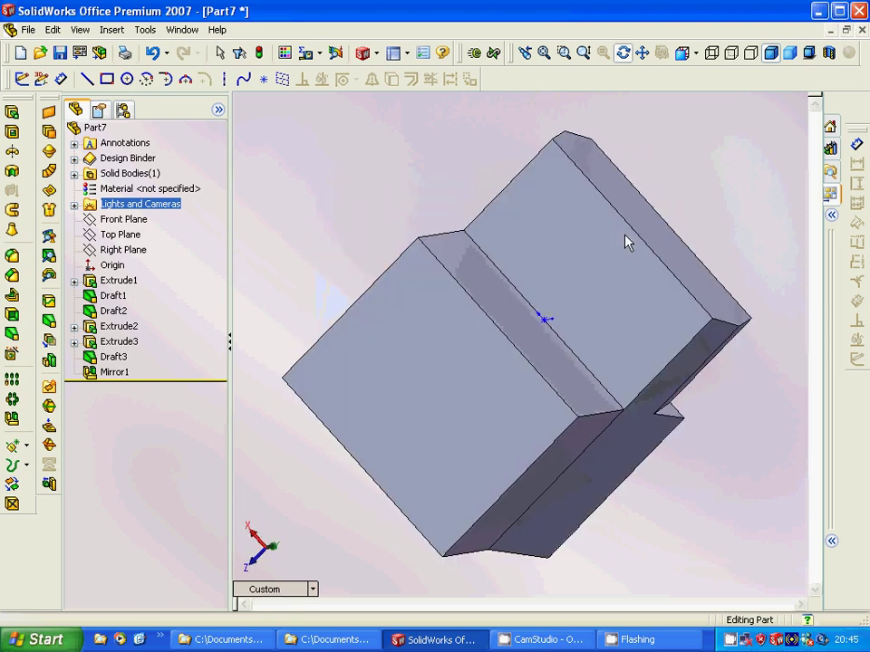
pyautogui.click(119, 342)
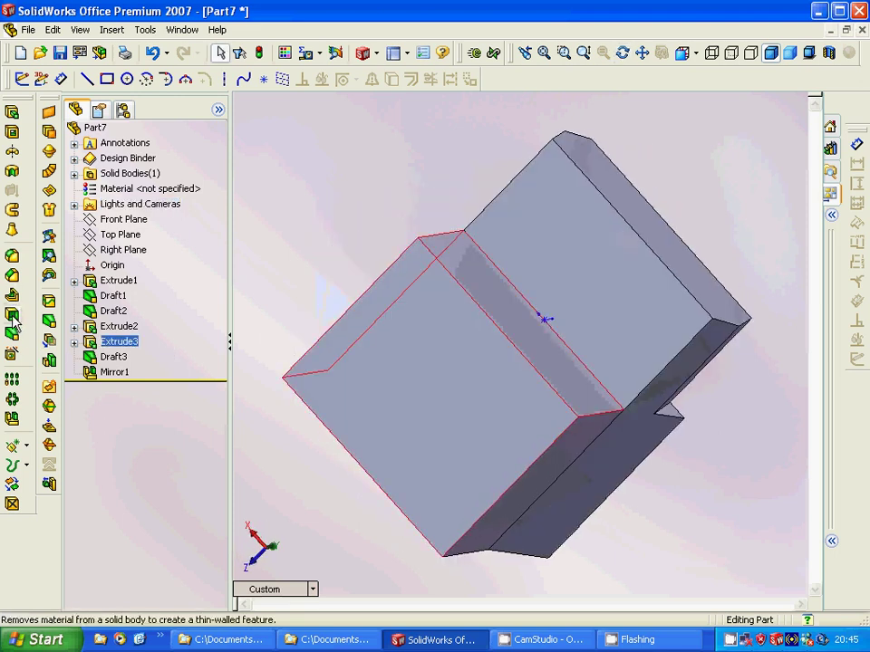
# Step: Shell the block with 5 mm walls, removing the front and upper faces
pyautogui.click(11, 317)
pyautogui.click(389, 417)
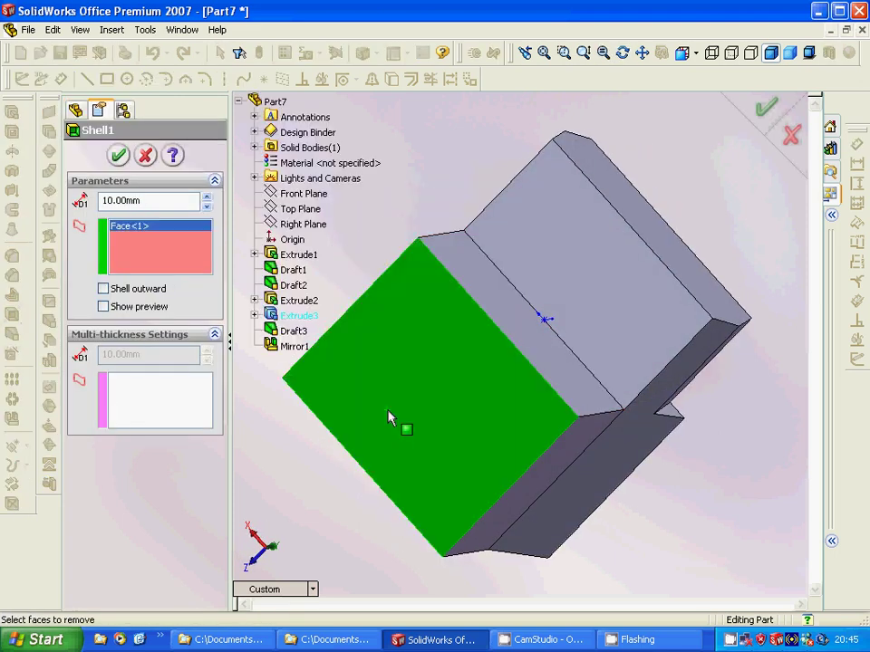
pyautogui.click(583, 293)
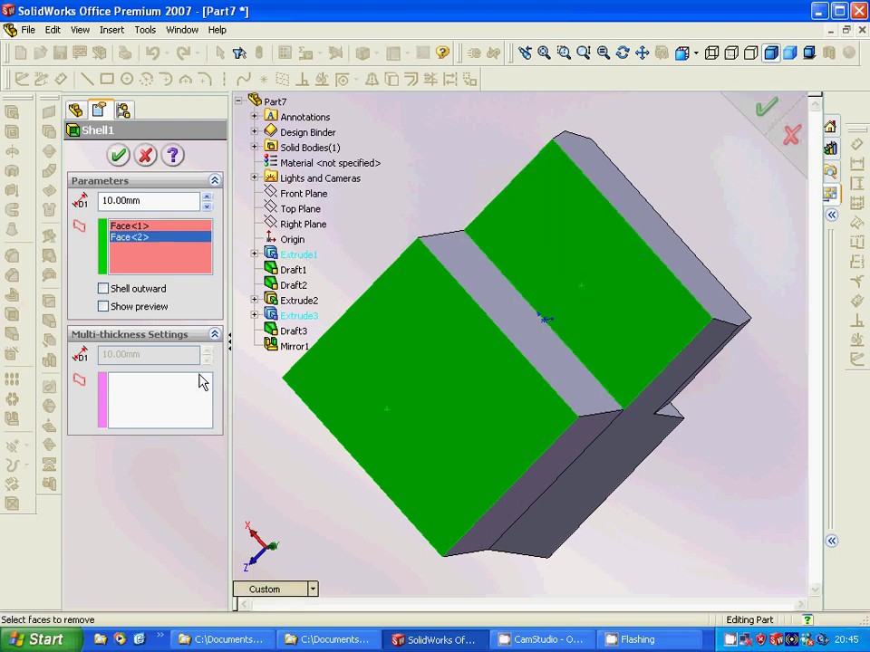
pyautogui.click(92, 197)
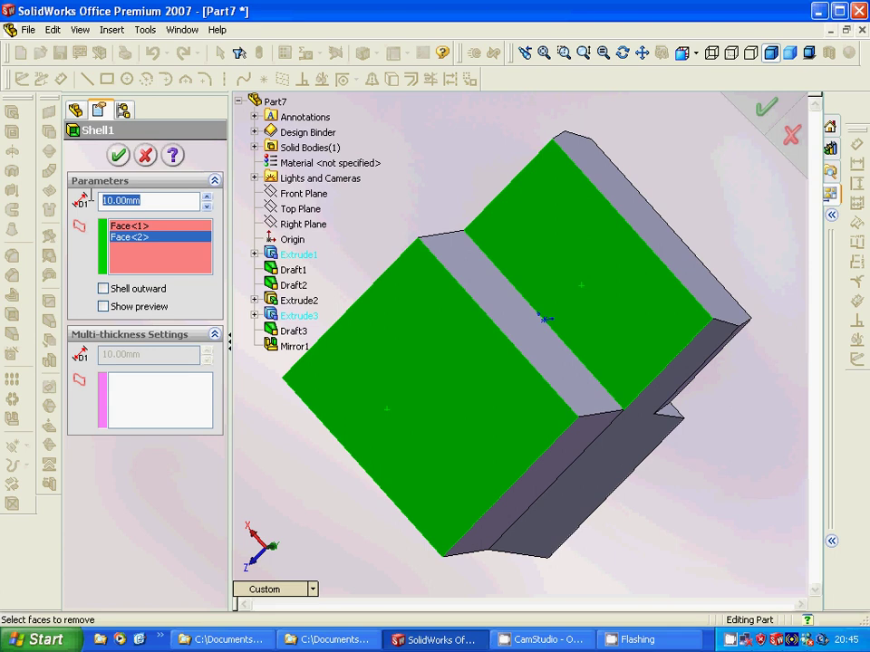
pyautogui.write('5')
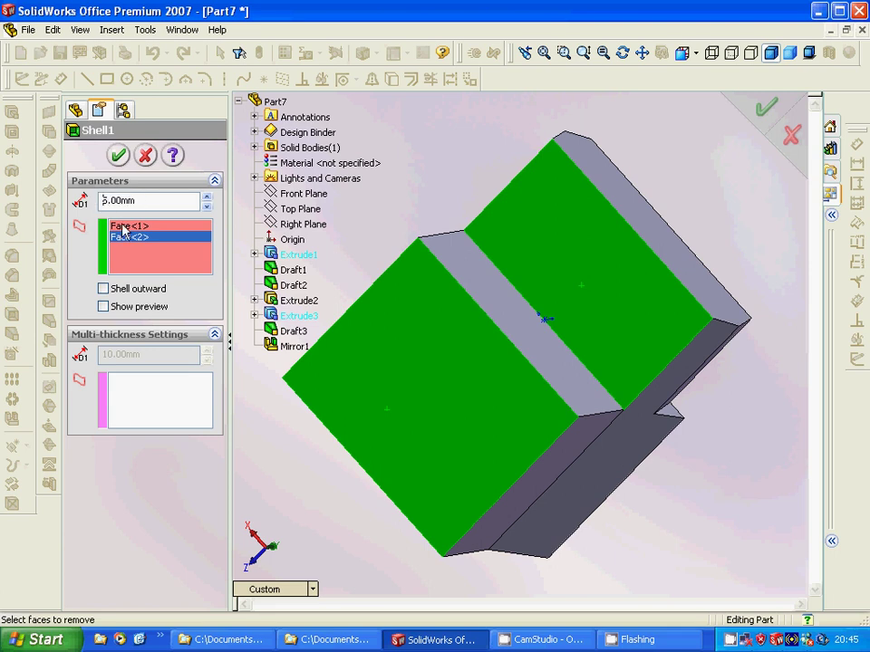
pyautogui.press('Return')
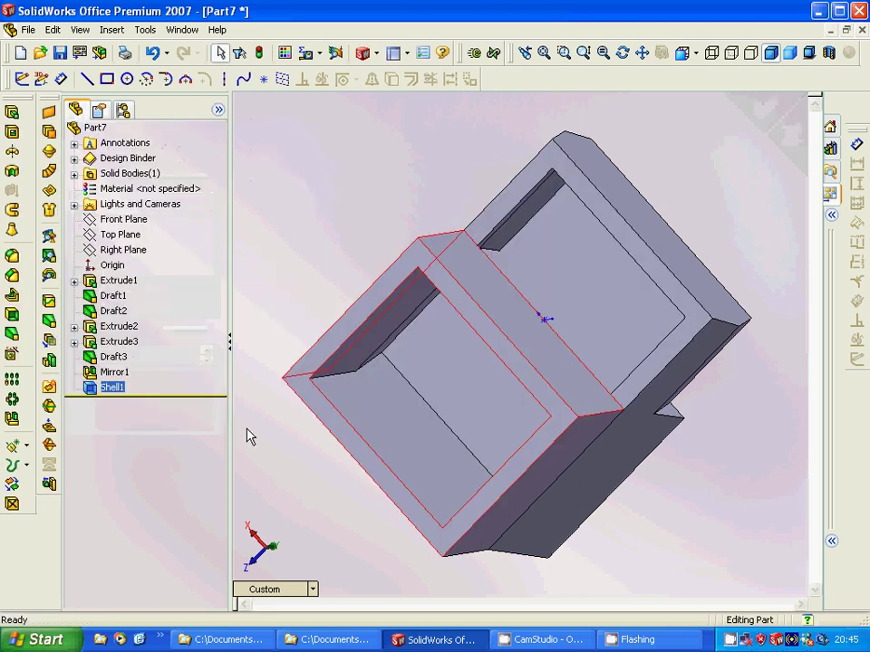
pyautogui.moveTo(251, 437)
pyautogui.mouseDown(button='middle')
pyautogui.moveTo(310, 396)
pyautogui.moveTo(316, 358)
pyautogui.moveTo(321, 371)
pyautogui.moveTo(287, 429)
pyautogui.moveTo(206, 462)
pyautogui.moveTo(248, 470)
pyautogui.moveTo(268, 442)
pyautogui.moveTo(286, 441)
pyautogui.mouseUp(button='middle')
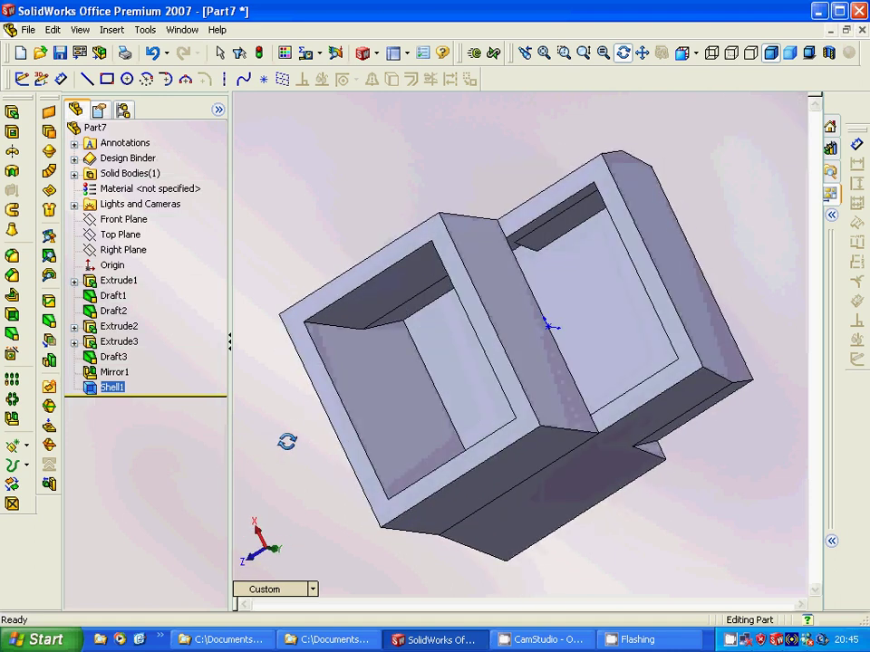
pyautogui.click(281, 406)
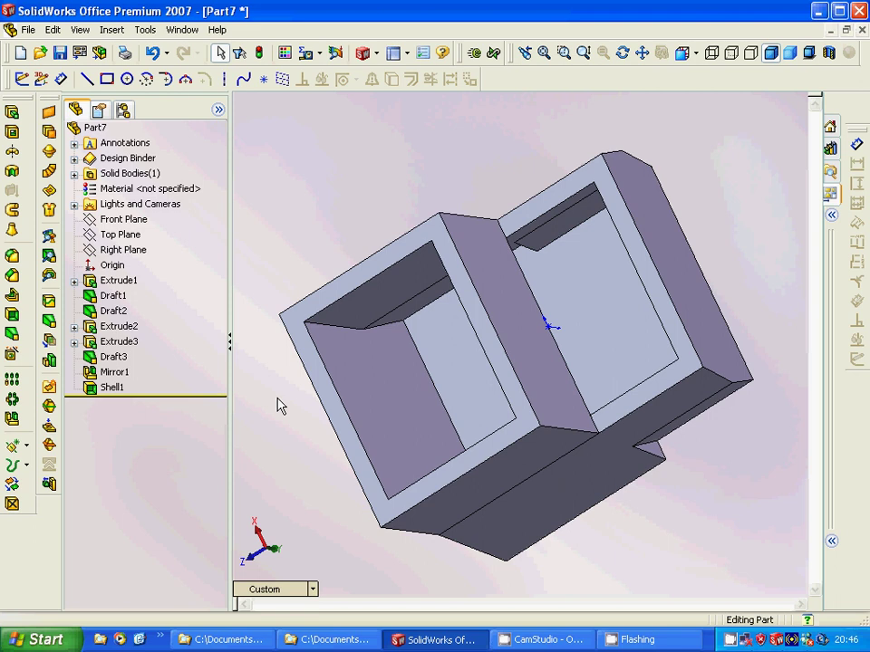
pyautogui.click(116, 388)
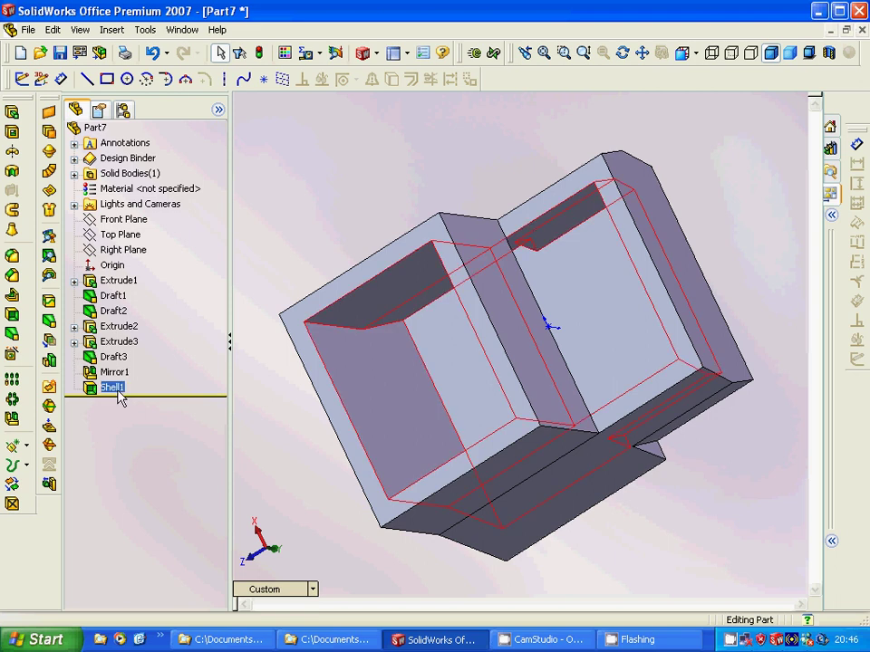
# Step: Edit Shell1 to also remove the middle notch face
pyautogui.rightClick(119, 399)
pyautogui.click(163, 83)
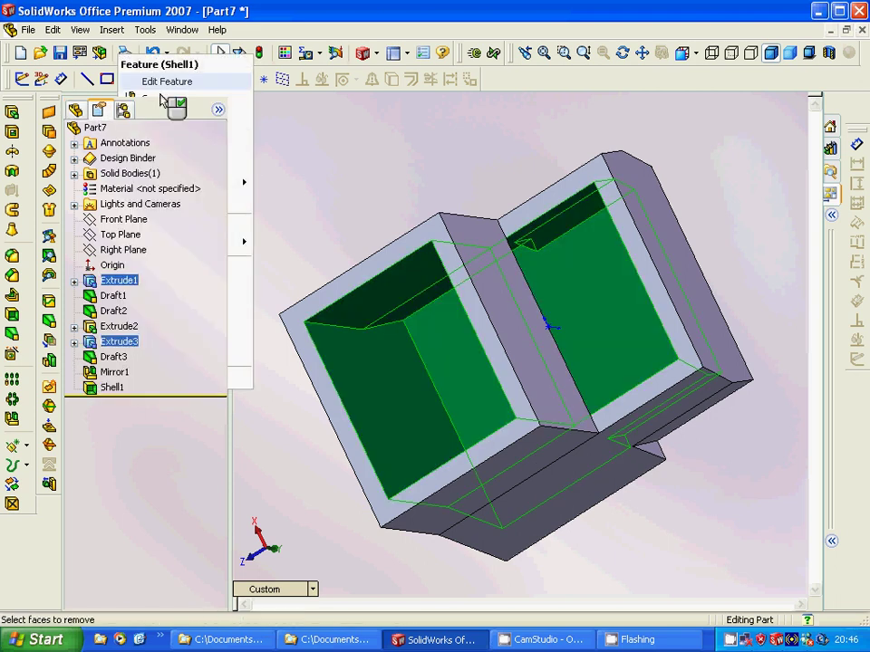
pyautogui.click(490, 339)
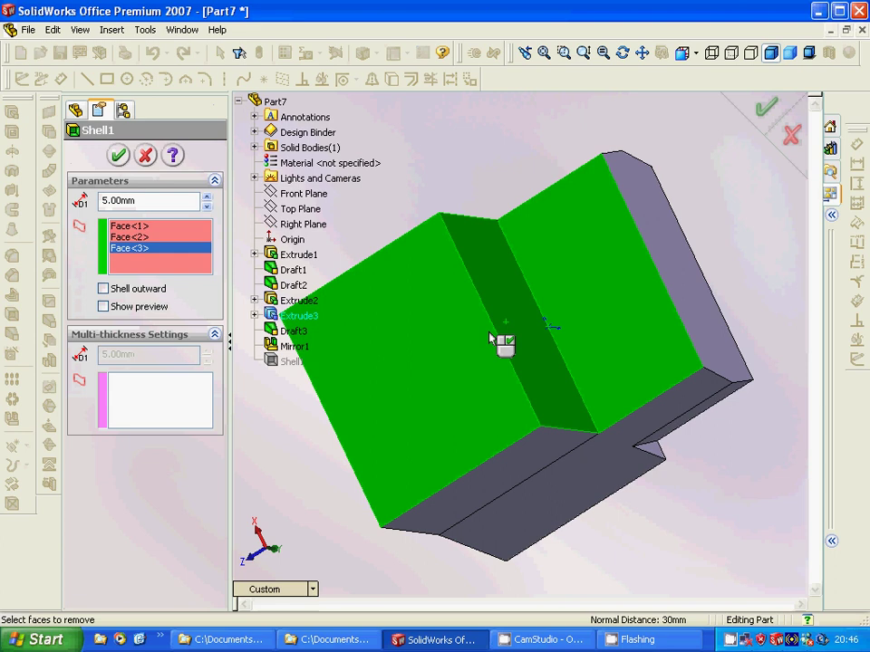
pyautogui.click(117, 155)
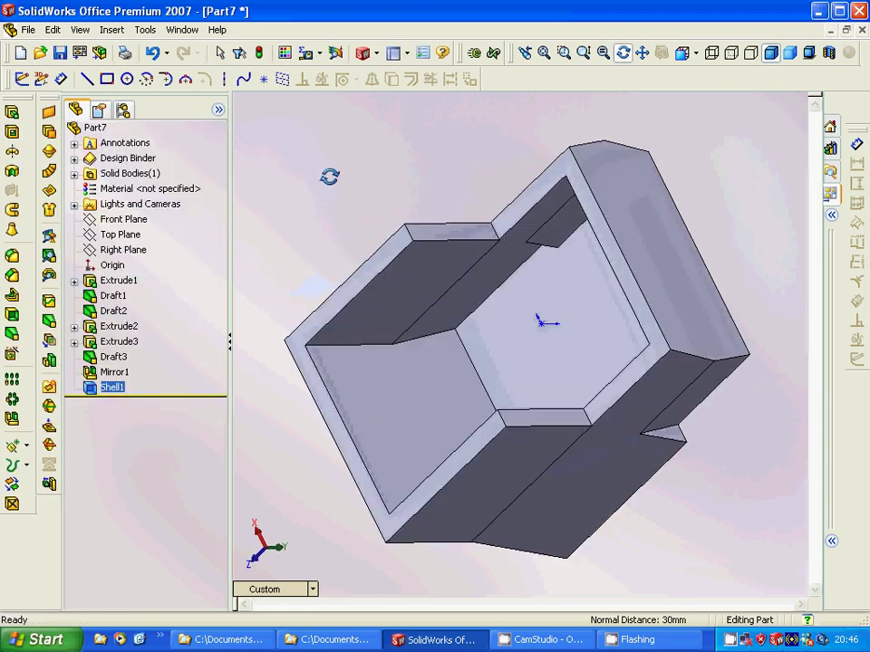
pyautogui.moveTo(369, 203); pyautogui.dragTo(330, 176, button='middle')
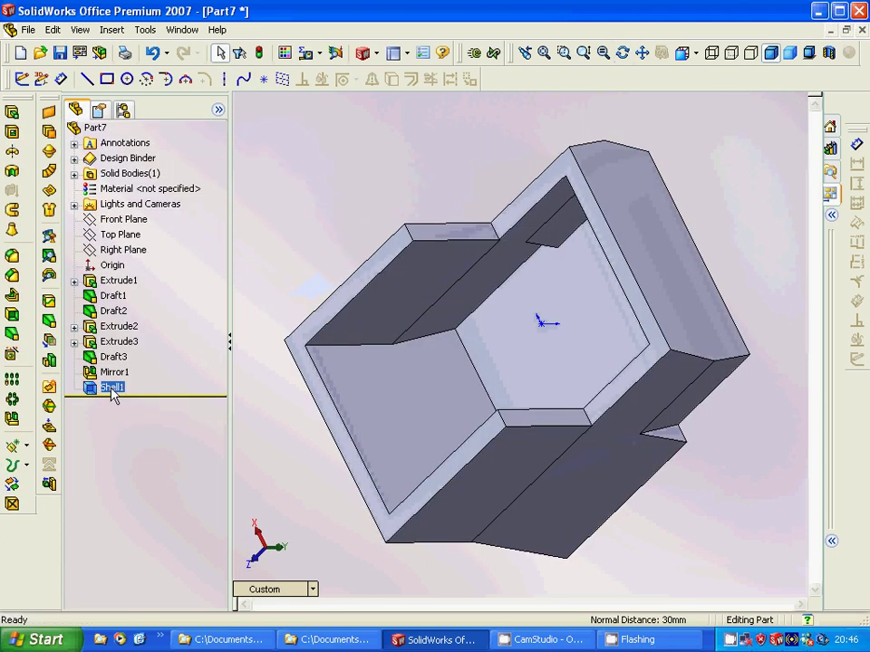
# Step: Change Shell1's wall thickness to 2 mm and orbit to inspect the hollow
pyautogui.rightClick(112, 393)
pyautogui.click(169, 80)
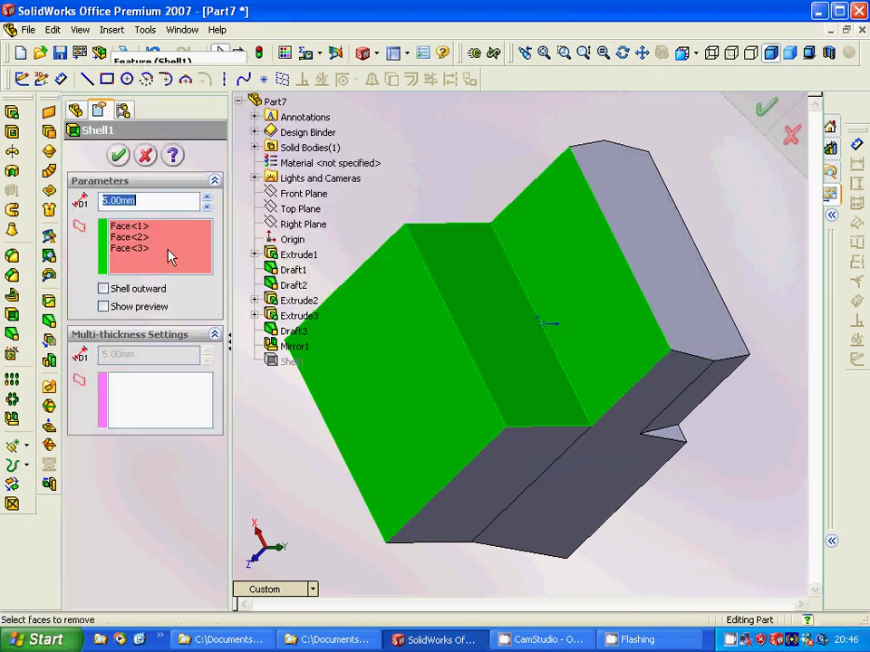
pyautogui.write('2')
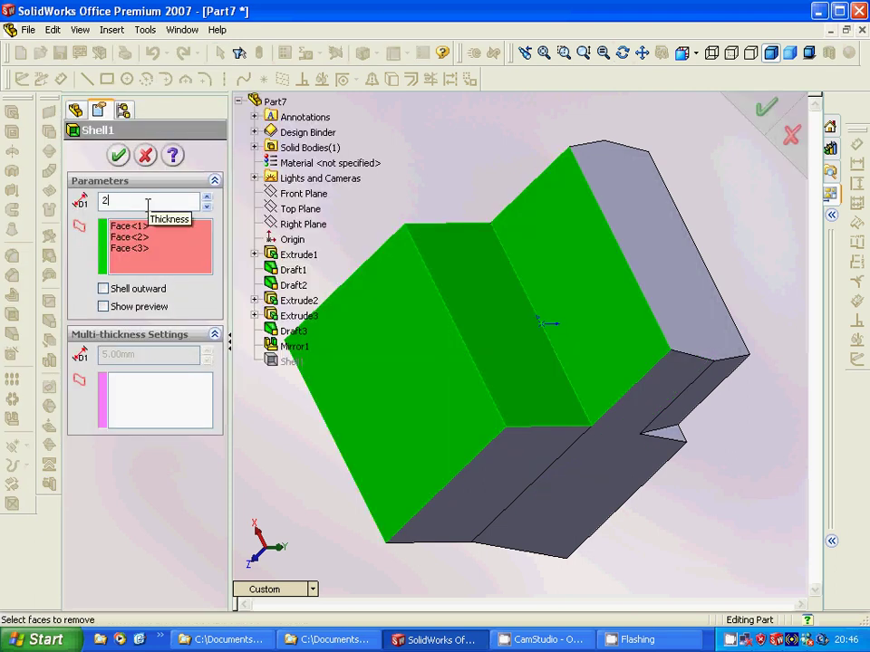
pyautogui.click(118, 155)
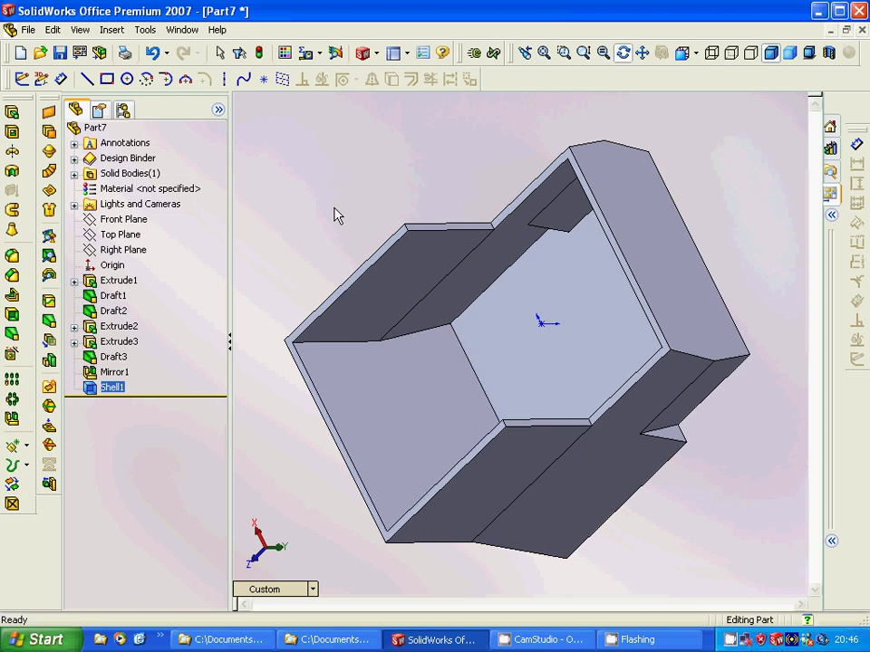
pyautogui.moveTo(336, 214); pyautogui.dragTo(222, 317, button='middle')
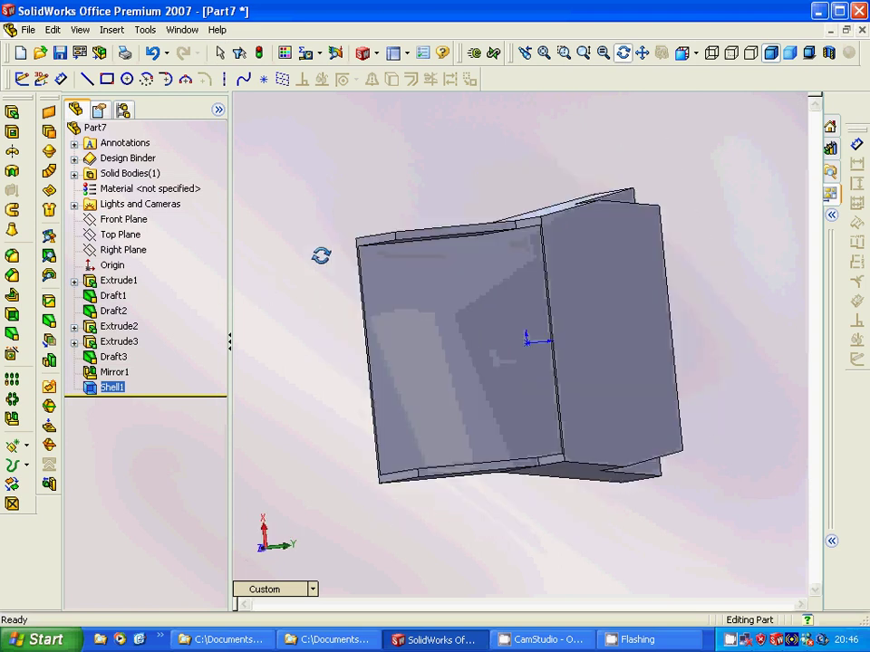
pyautogui.moveTo(321, 256)
pyautogui.mouseDown()
pyautogui.moveTo(381, 179)
pyautogui.moveTo(312, 241)
pyautogui.moveTo(295, 301)
pyautogui.moveTo(301, 289)
pyautogui.moveTo(244, 311)
pyautogui.mouseUp()
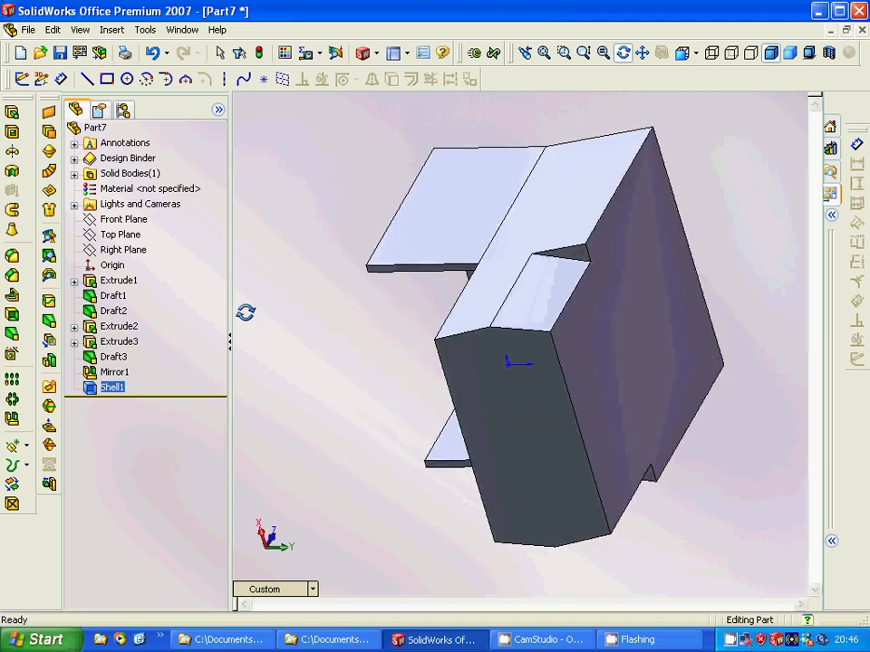
pyautogui.press('Escape')
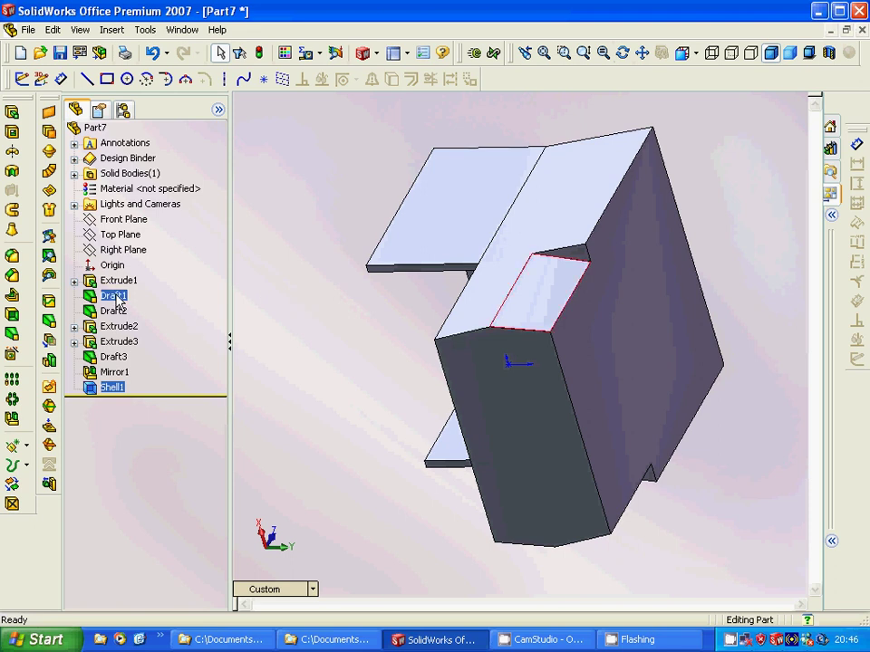
# Step: Highlight Sketch2 under Extrude2 and view the part from the Top orientation
pyautogui.click(74, 328)
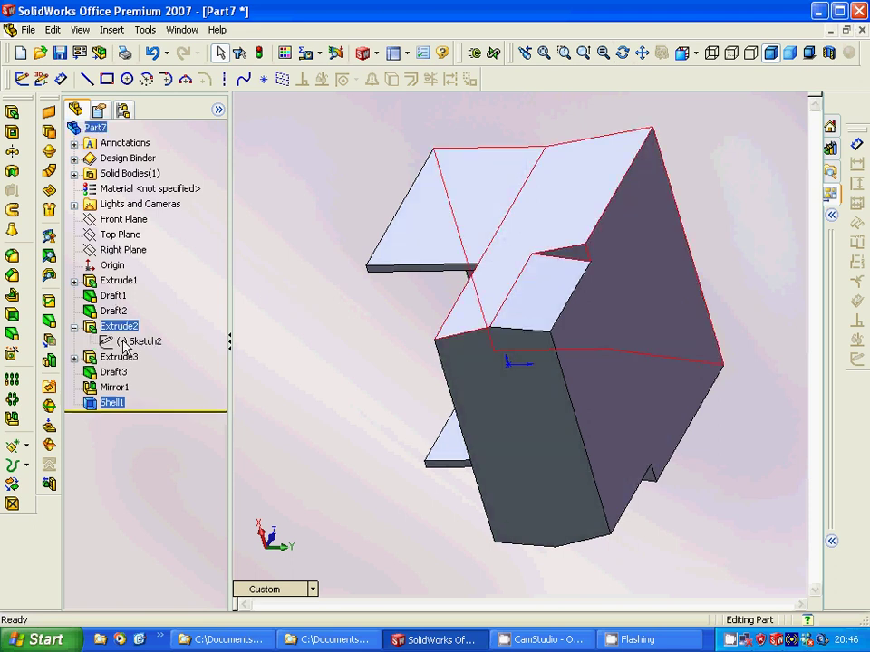
pyautogui.click(133, 343)
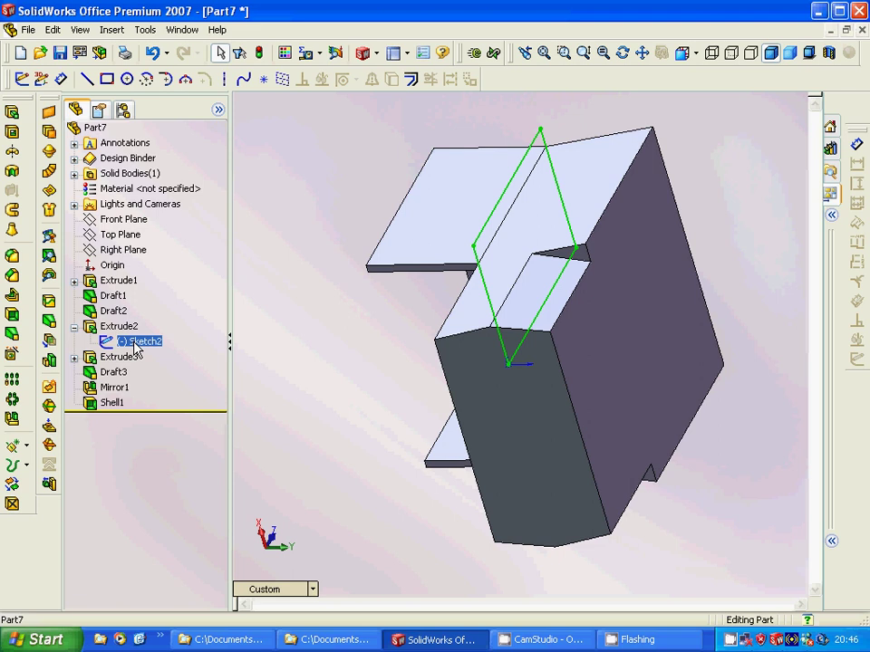
pyautogui.click(694, 53)
pyautogui.click(724, 147)
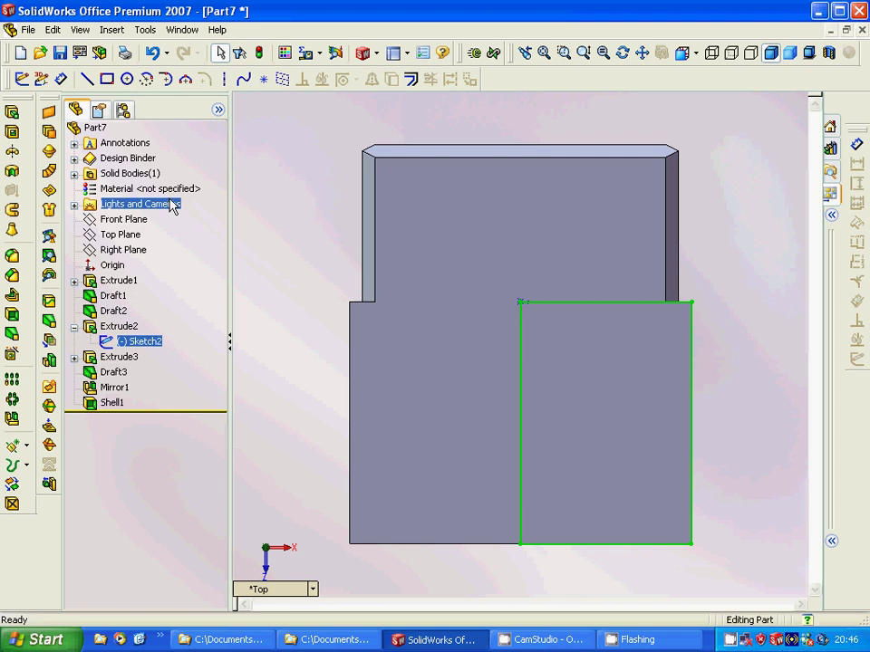
pyautogui.rightClick(156, 343)
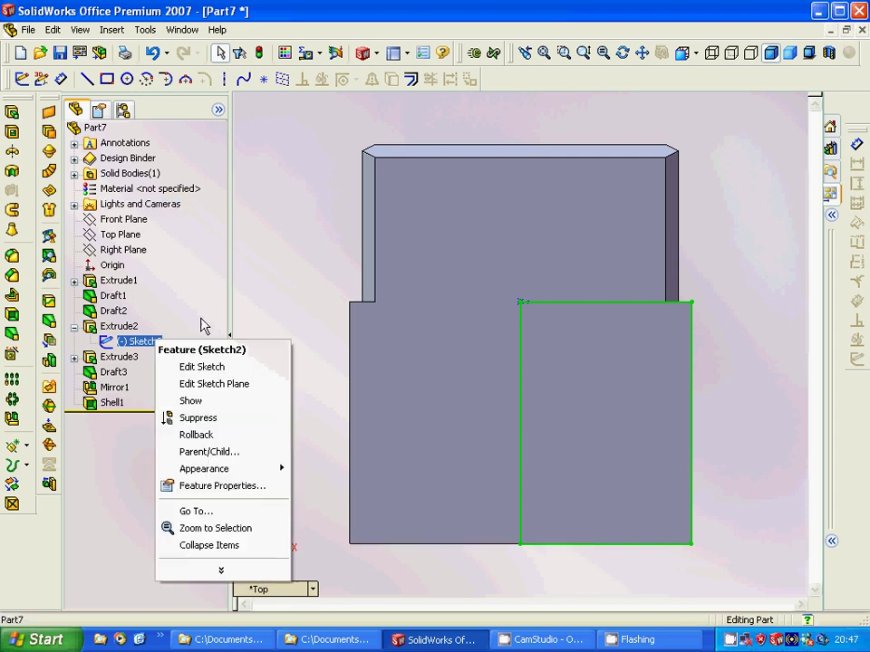
# Step: Open Sketch2 for editing and select its right and bottom edges
pyautogui.click(204, 365)
pyautogui.click(475, 394)
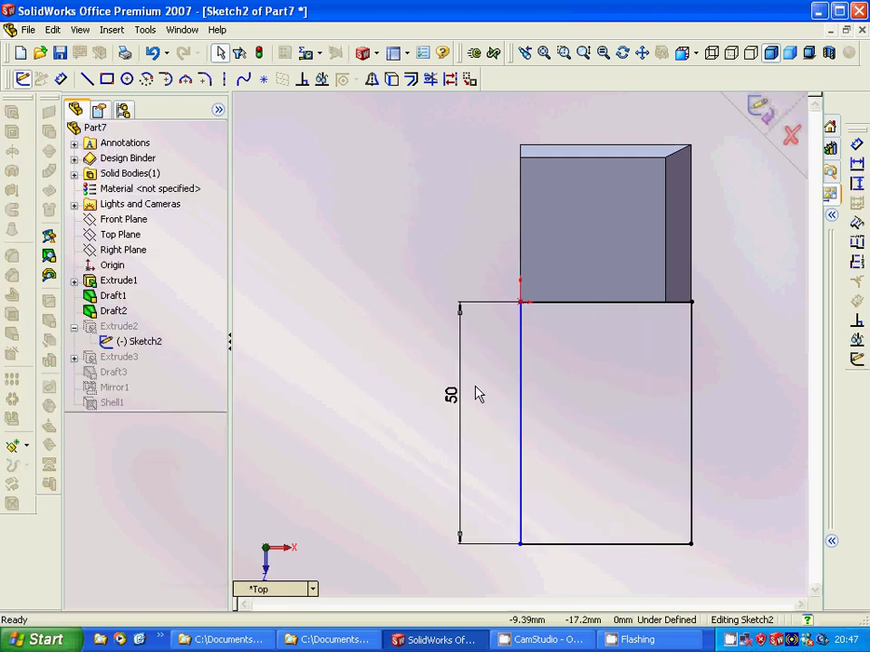
pyautogui.click(693, 371)
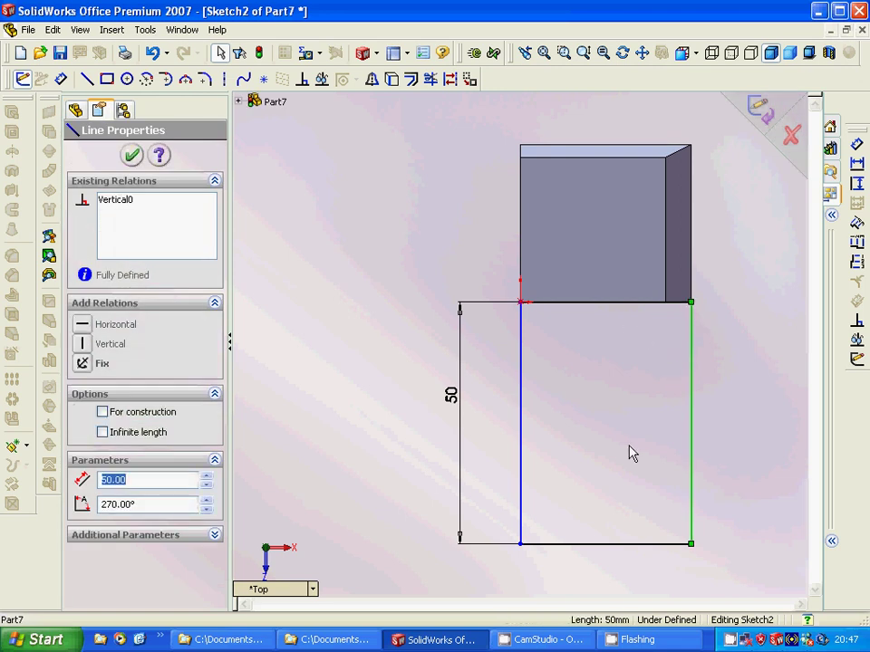
pyautogui.click(630, 547)
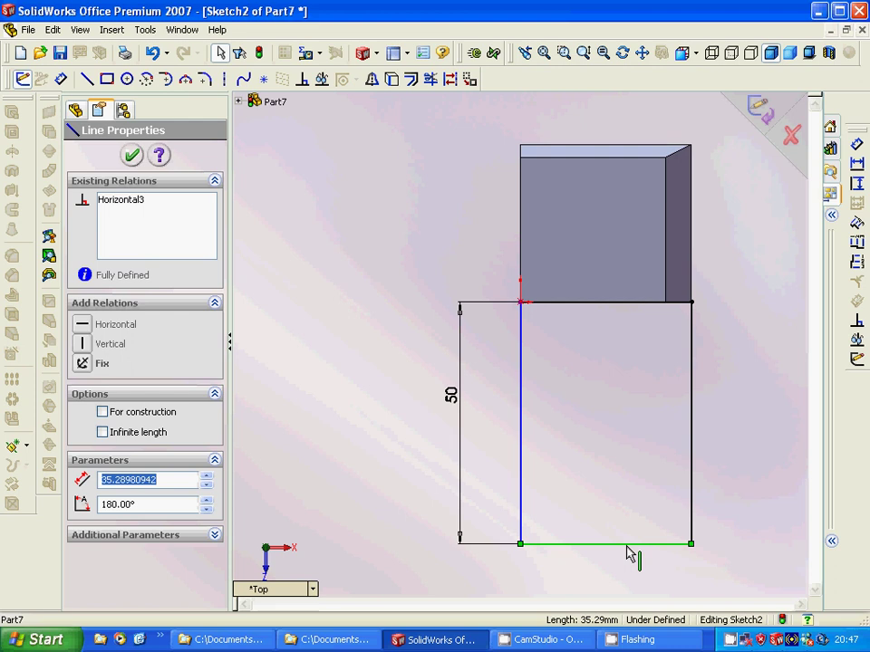
# Step: Dimension the bottom edge to 30 mm, then undo that dimension
pyautogui.click(856, 163)
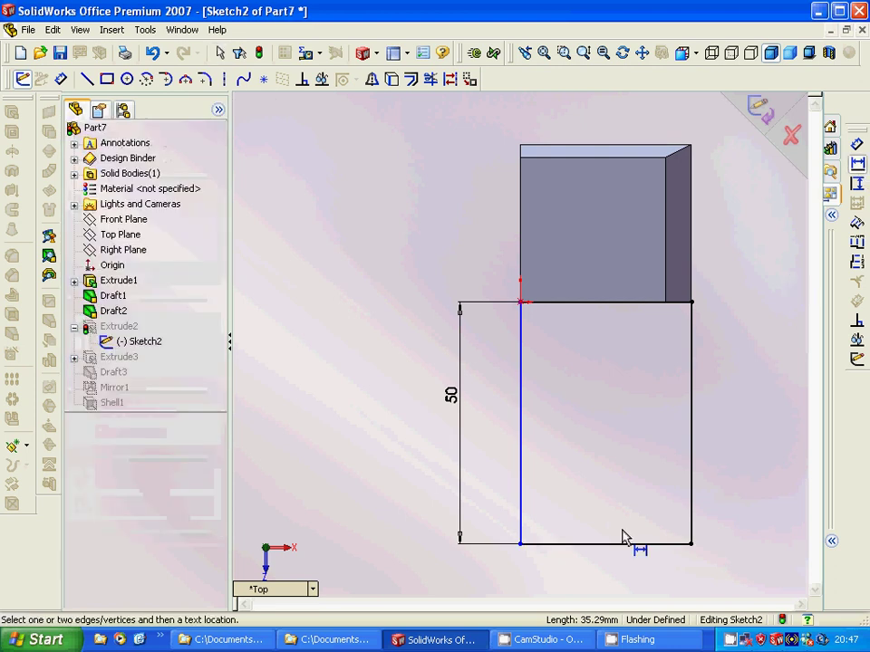
pyautogui.click(619, 548)
pyautogui.click(618, 500)
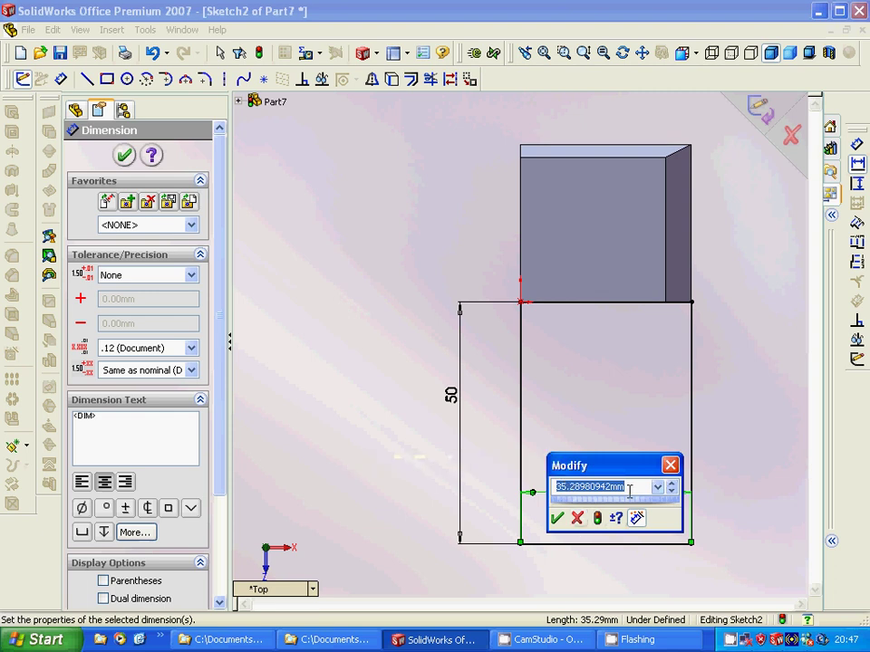
pyautogui.write('30')
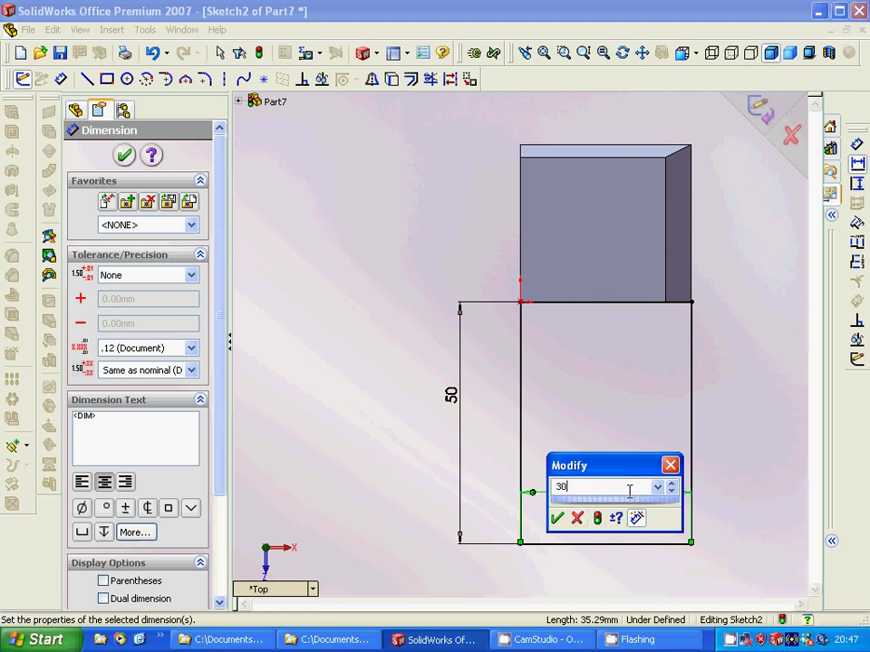
pyautogui.press('Return')
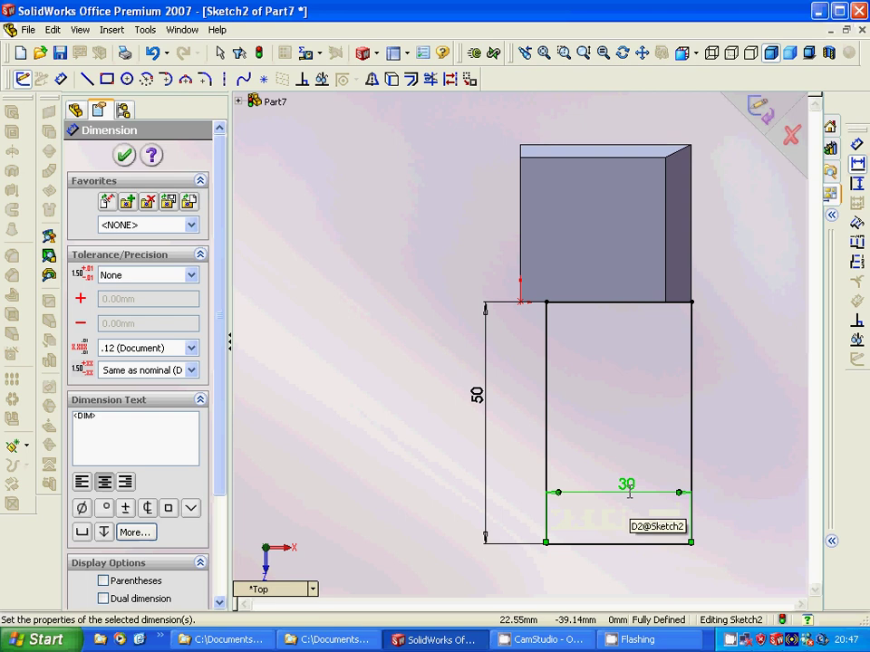
pyautogui.hotkey('ctrl', 'z')
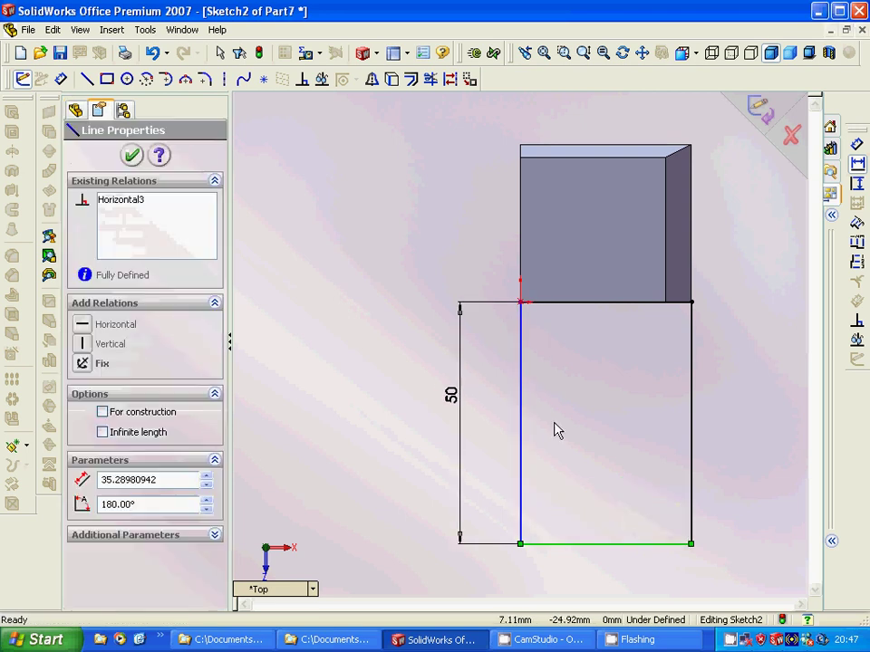
pyautogui.click(524, 414)
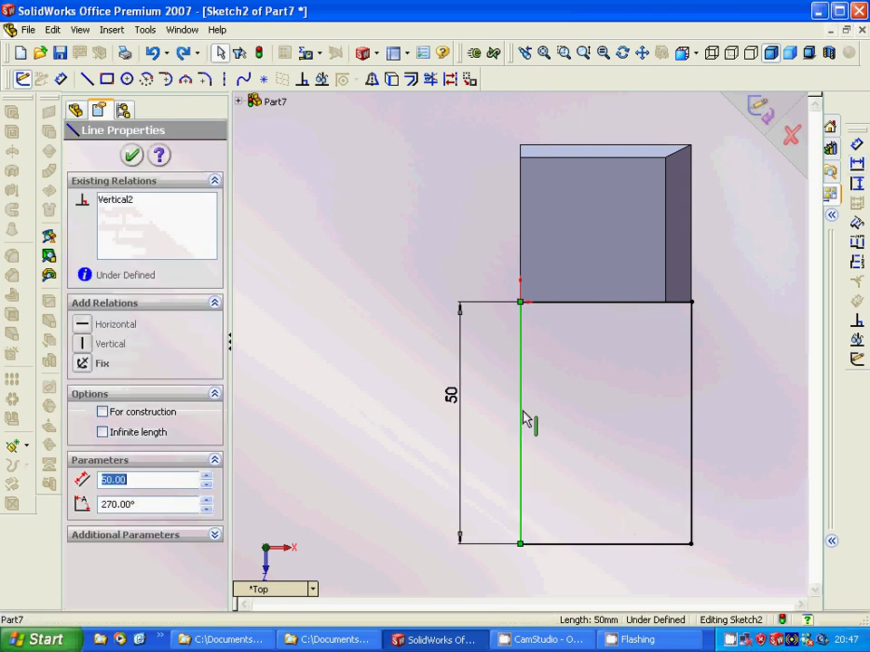
pyautogui.click(107, 371)
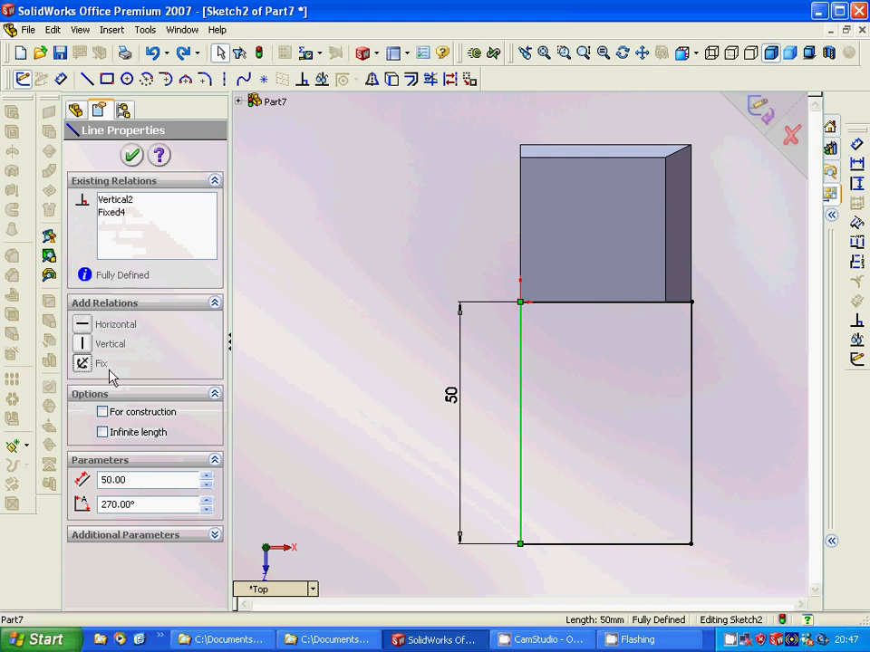
pyautogui.click(691, 412)
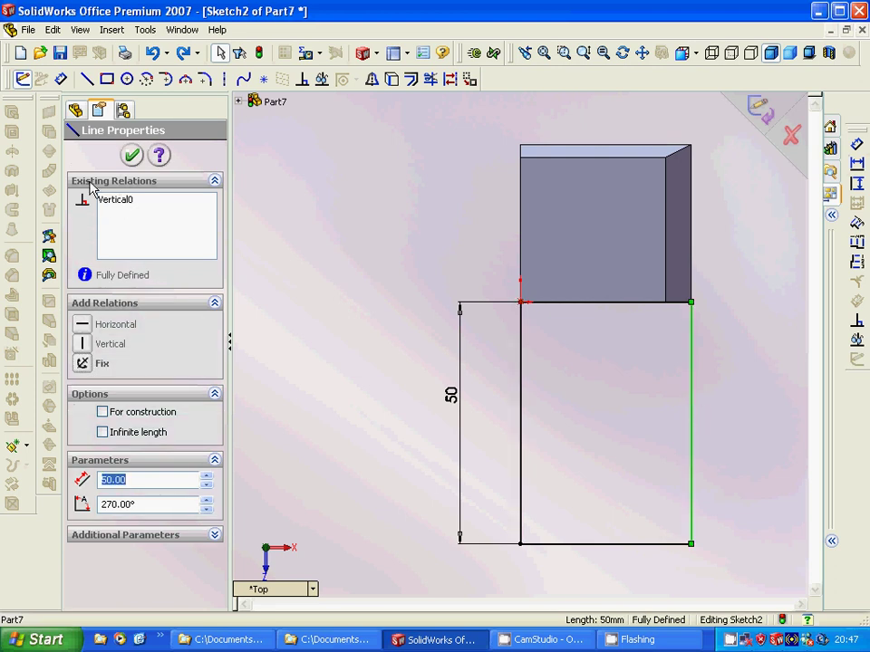
pyautogui.rightClick(117, 200)
pyautogui.click(136, 210)
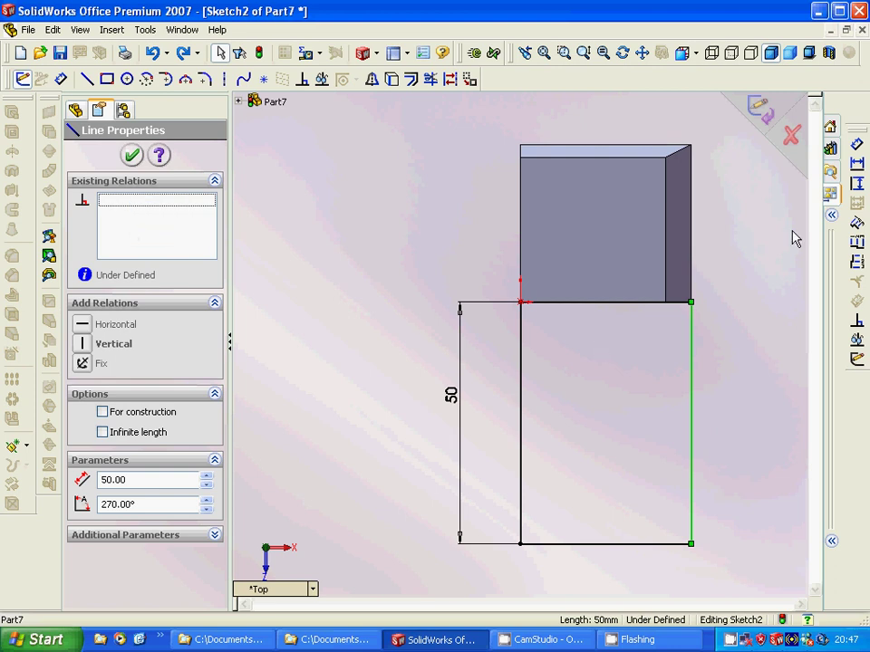
pyautogui.click(857, 163)
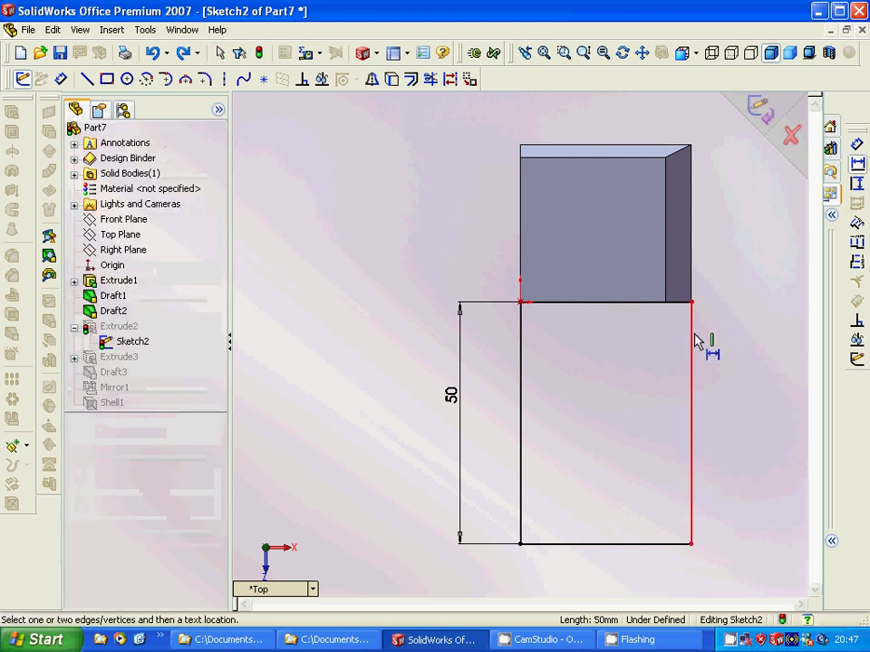
pyautogui.click(693, 341)
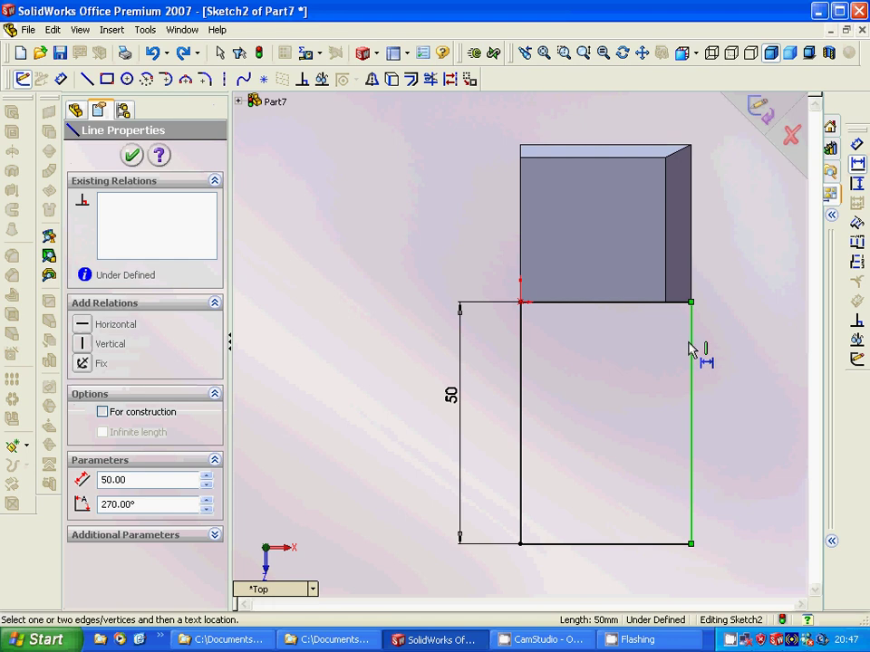
pyautogui.moveTo(166, 480); pyautogui.dragTo(99, 480)
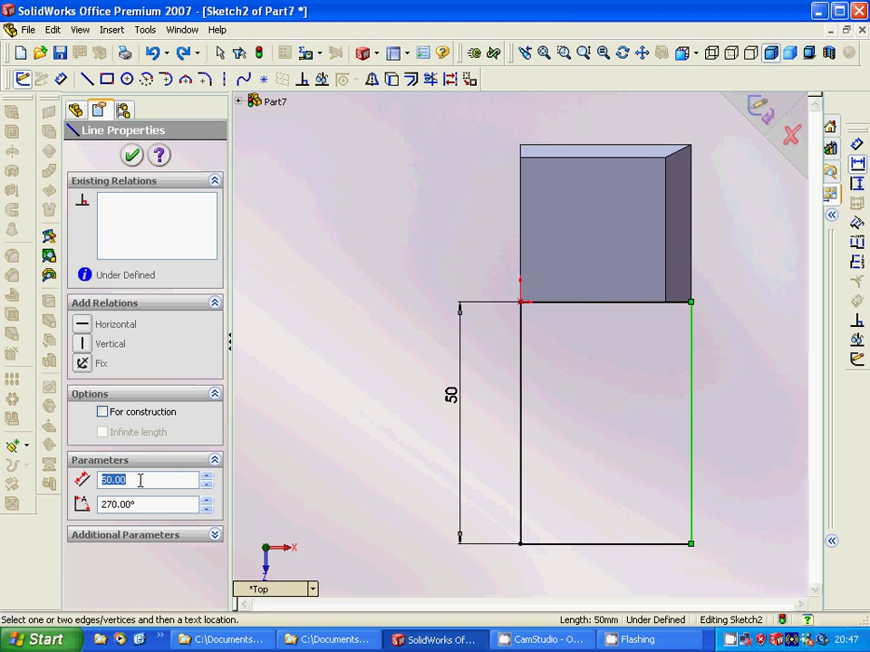
pyautogui.click(133, 156)
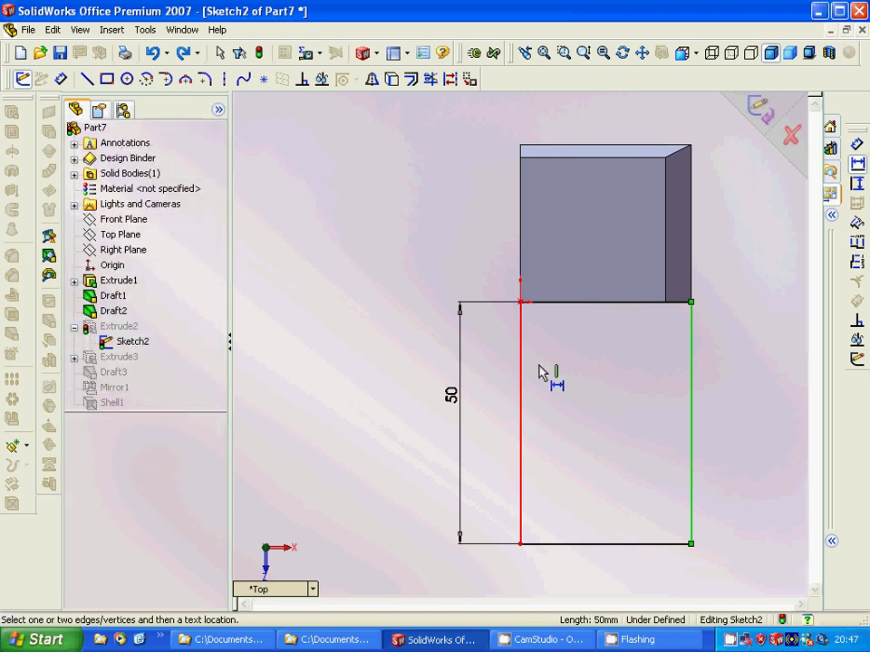
pyautogui.click(707, 366)
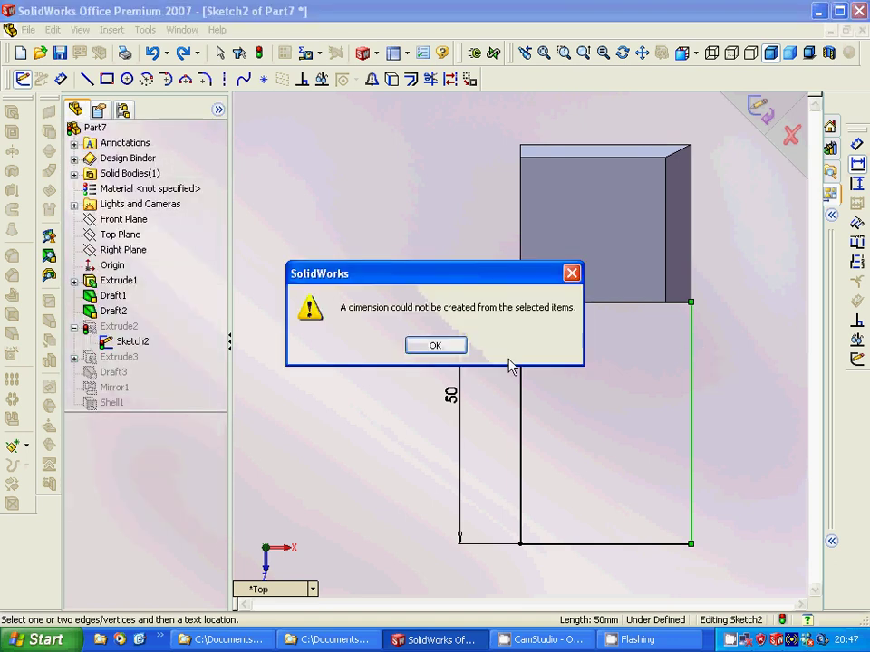
pyautogui.click(436, 346)
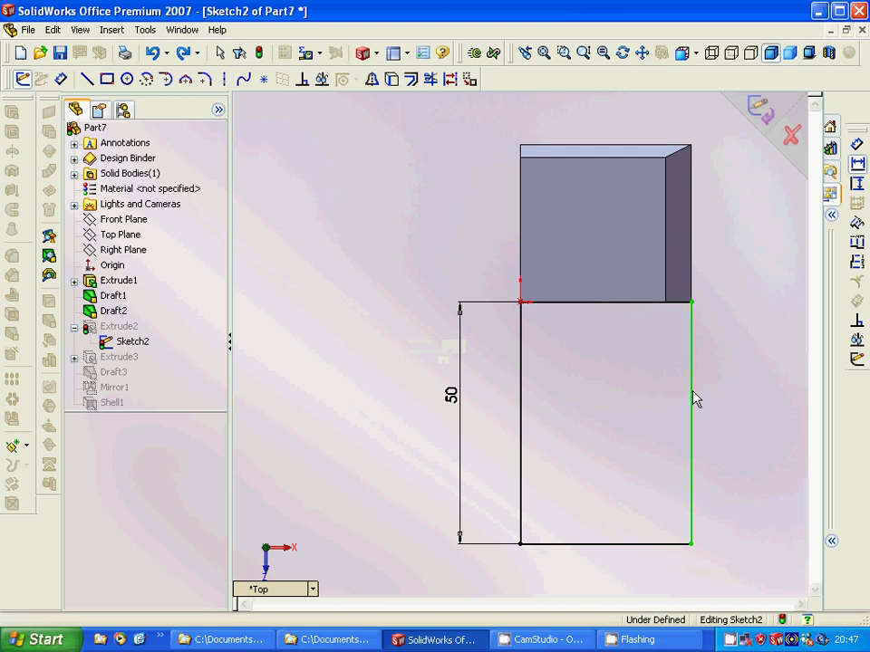
pyautogui.rightClick(694, 399)
pyautogui.click(737, 402)
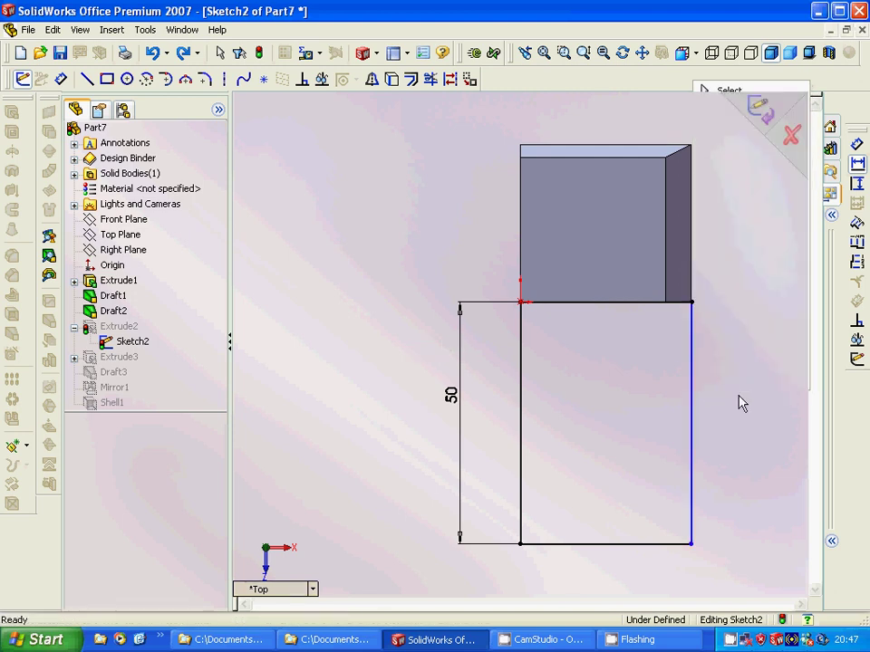
pyautogui.rightClick(693, 355)
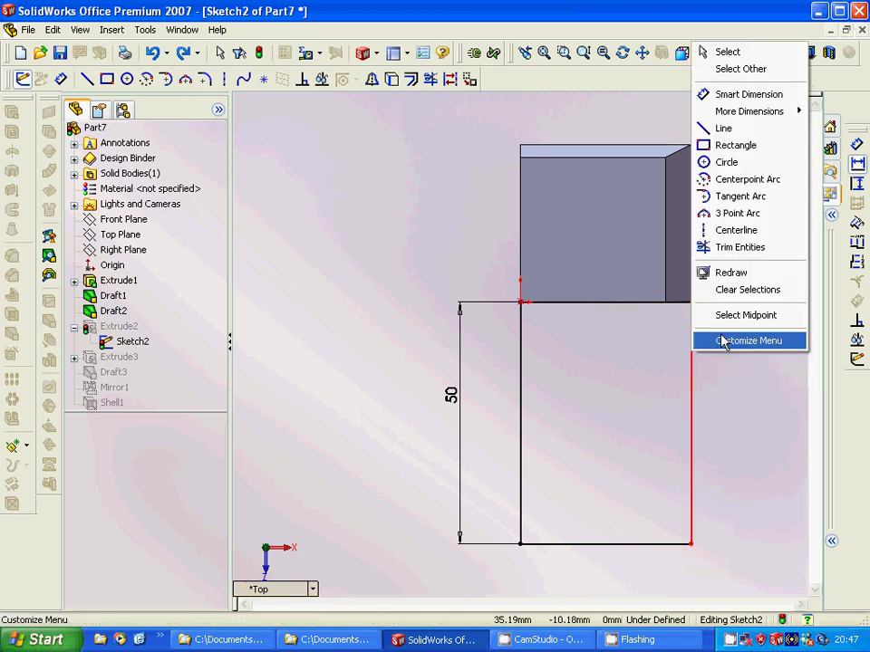
# Step: Delete the sketch's right vertical line
pyautogui.click(724, 317)
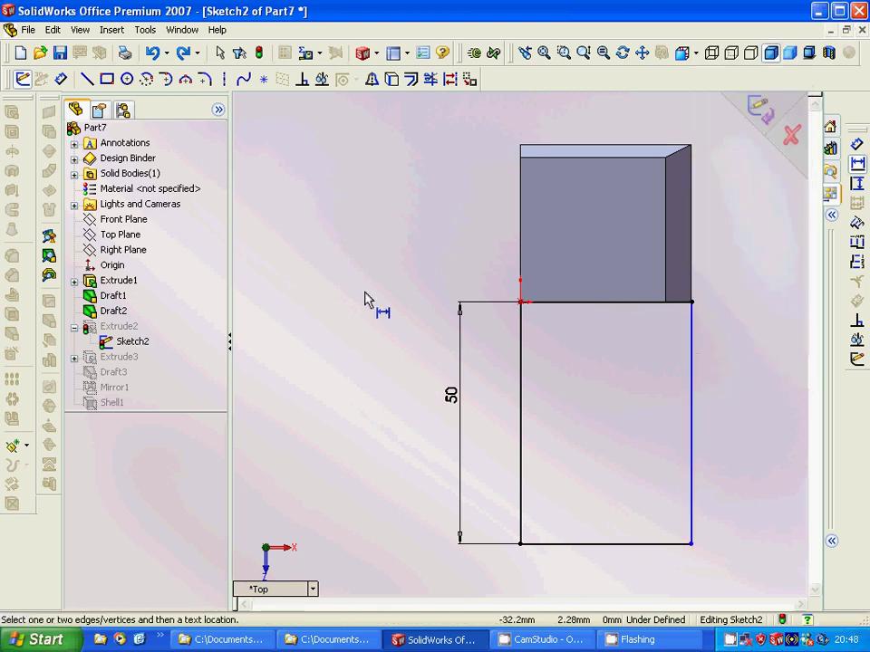
pyautogui.press('Escape')
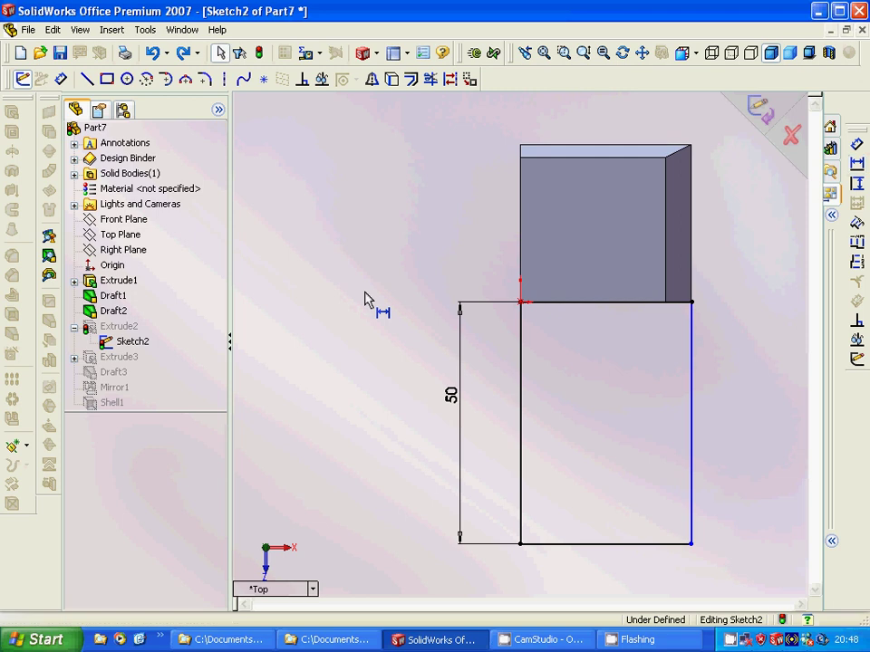
pyautogui.click(695, 398)
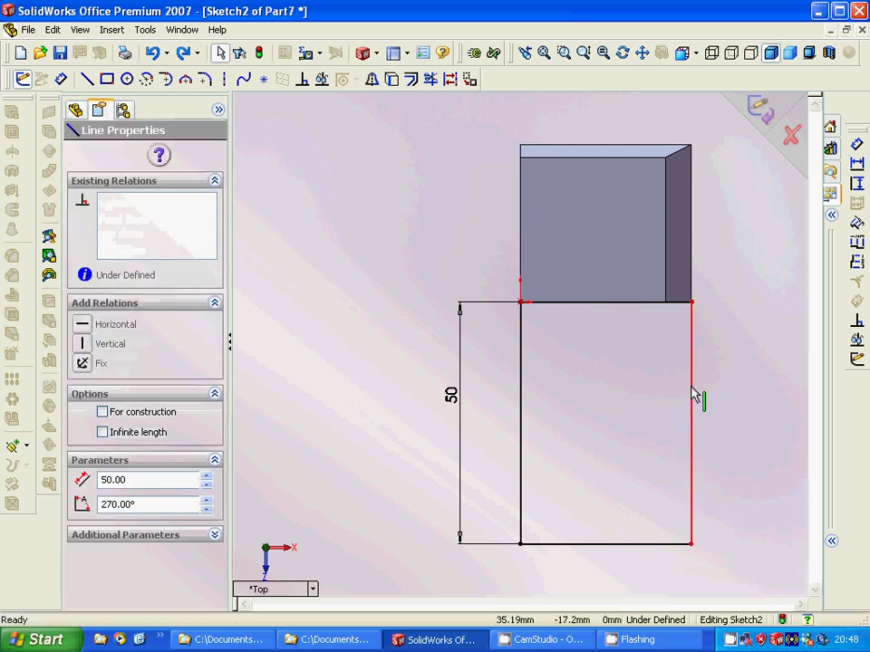
pyautogui.rightClick(695, 398)
pyautogui.click(725, 428)
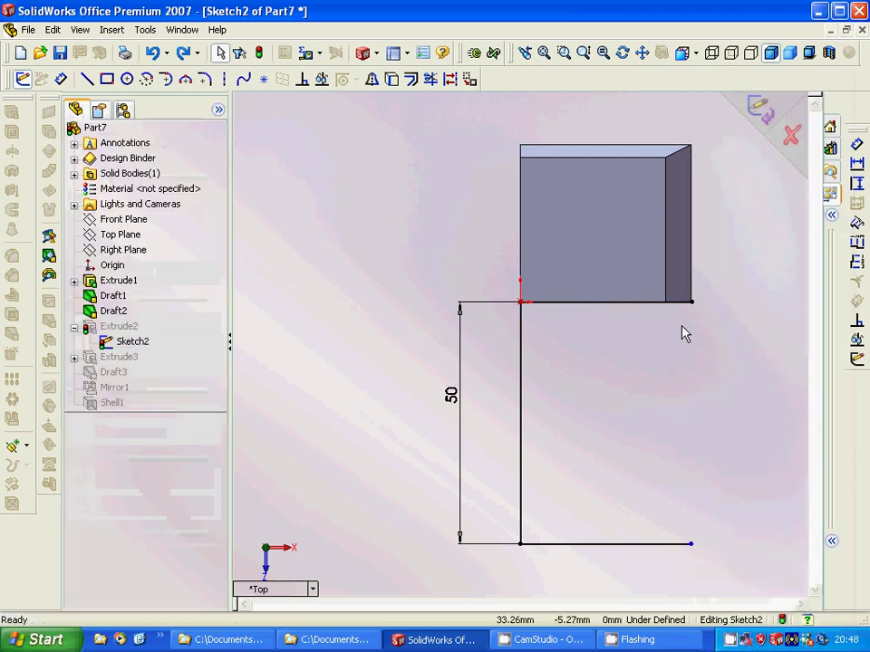
# Step: Draw a new vertical right edge from the block's corner and trim both stubs
pyautogui.click(87, 78)
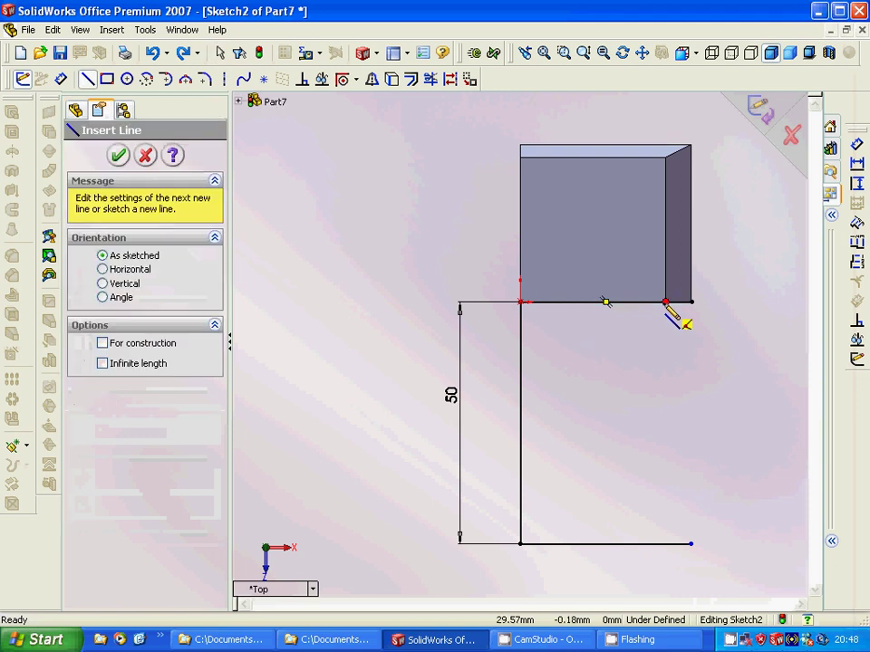
pyautogui.click(666, 302)
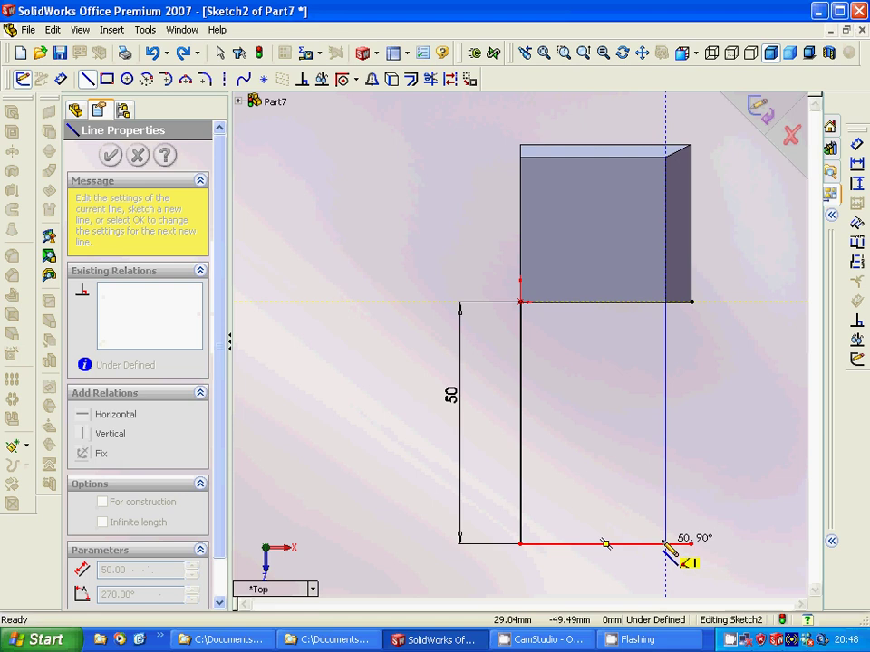
pyautogui.doubleClick(666, 558)
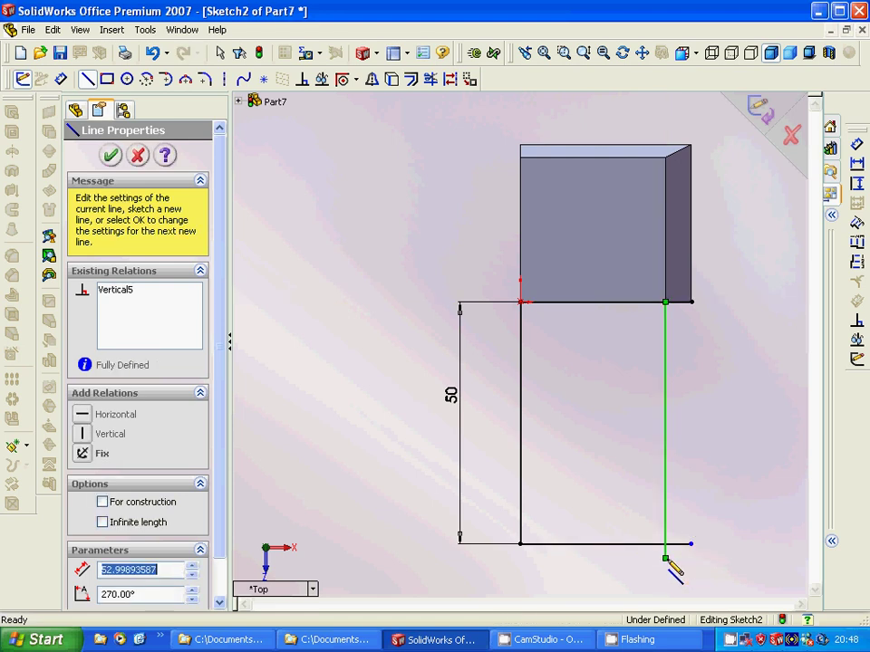
pyautogui.click(431, 79)
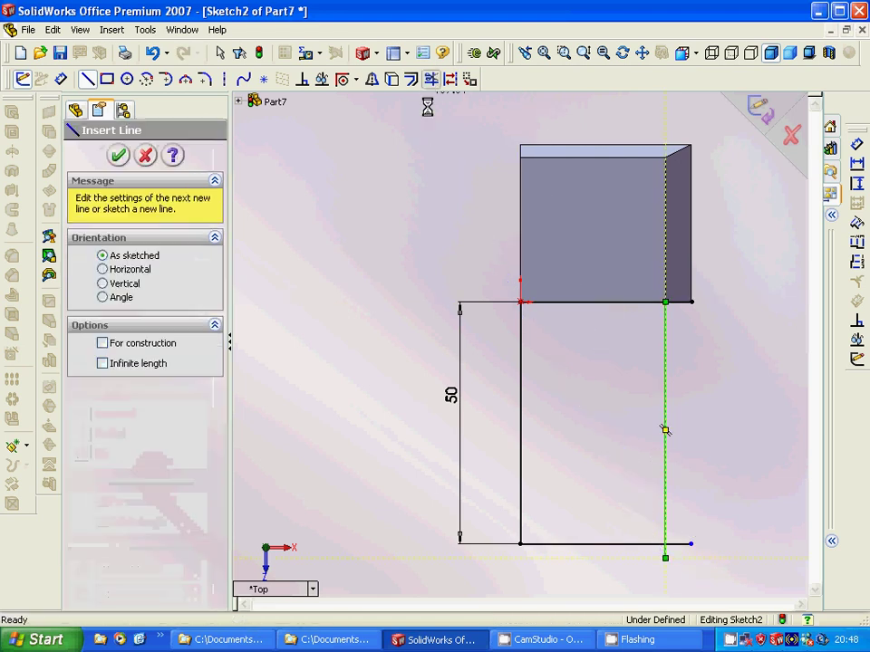
pyautogui.click(675, 304)
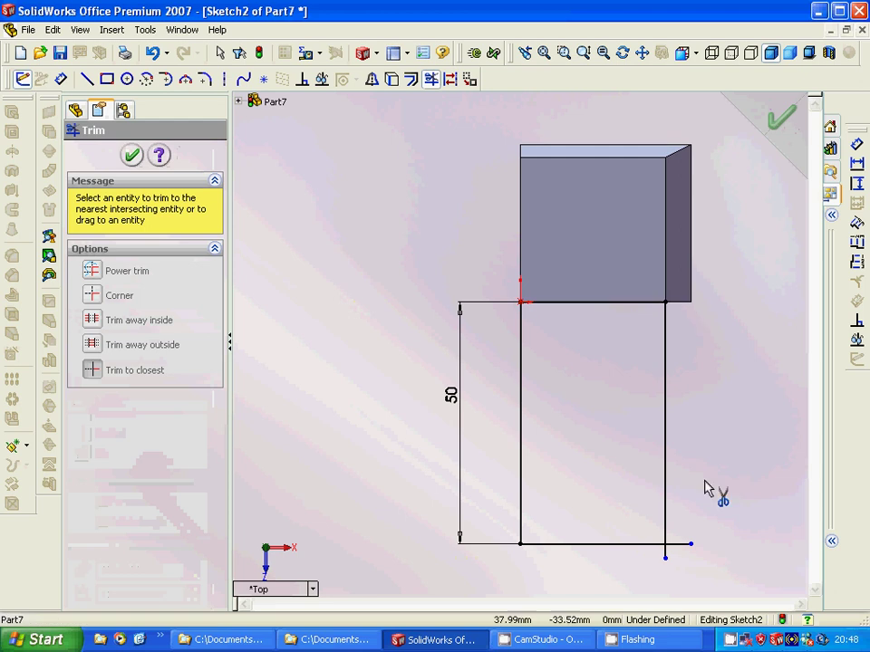
pyautogui.click(684, 544)
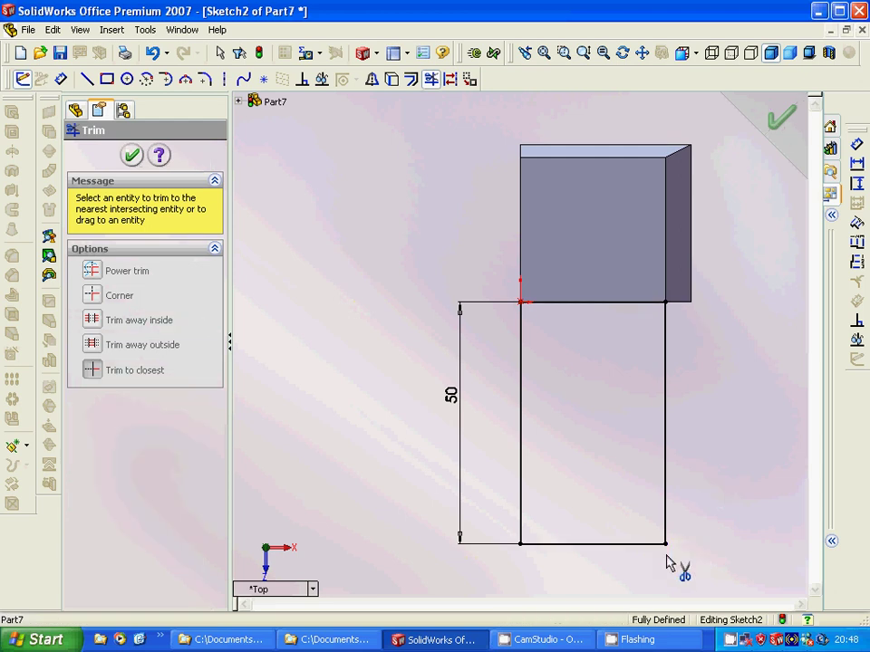
pyautogui.click(131, 155)
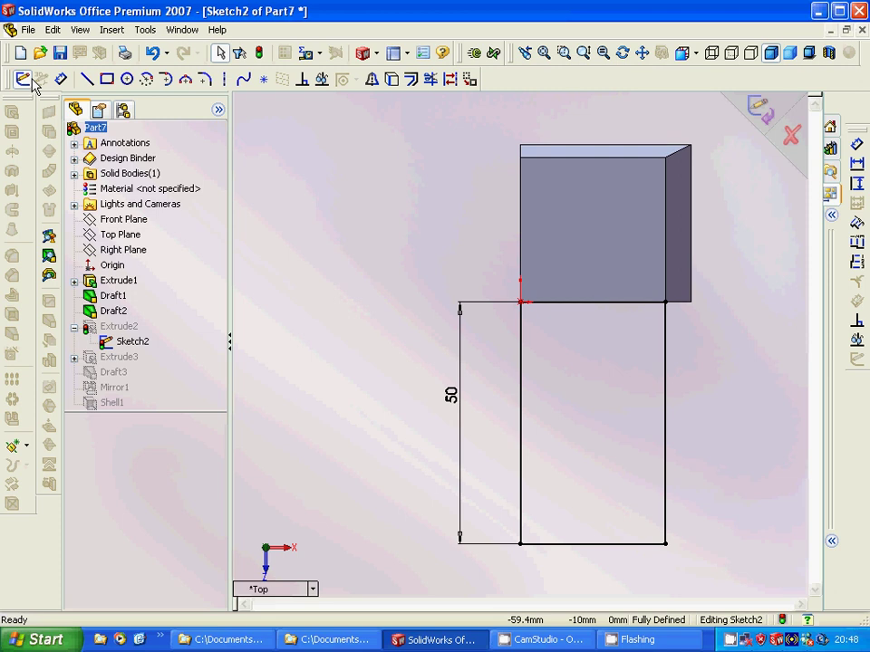
# Step: Exit Sketch2, stop the rebuild to repair, and roll the history forward past Draft3
pyautogui.click(32, 81)
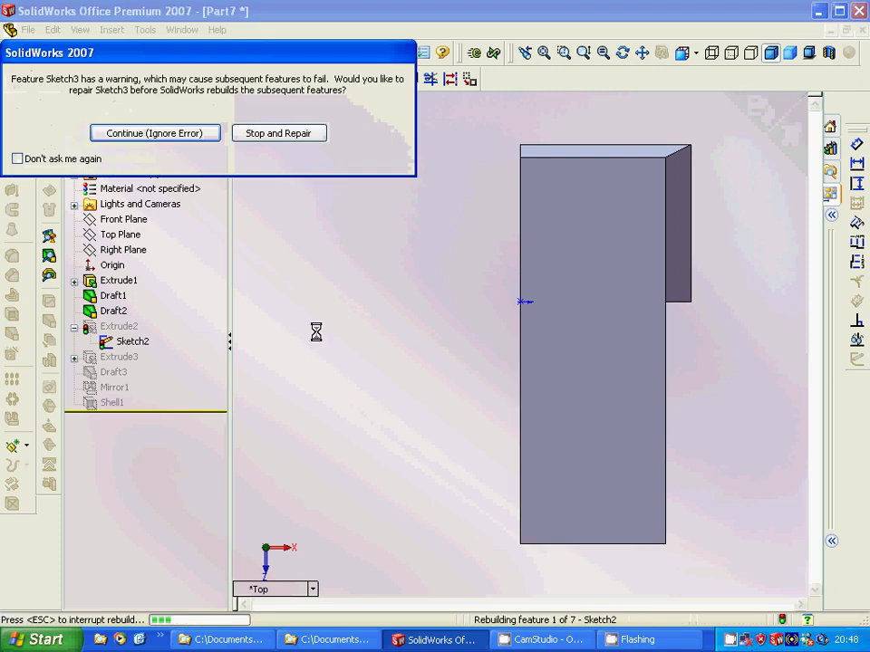
pyautogui.click(277, 136)
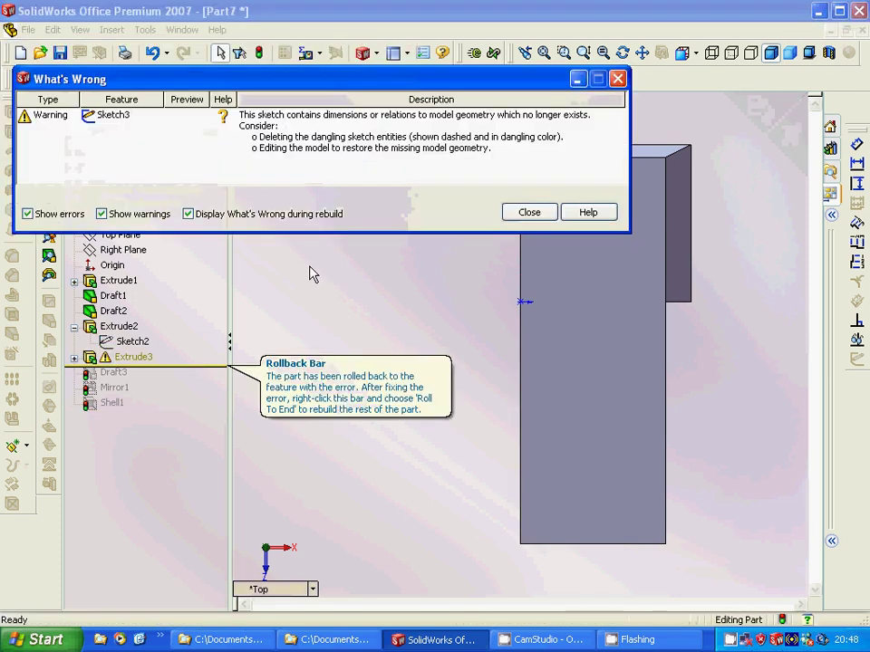
pyautogui.click(522, 213)
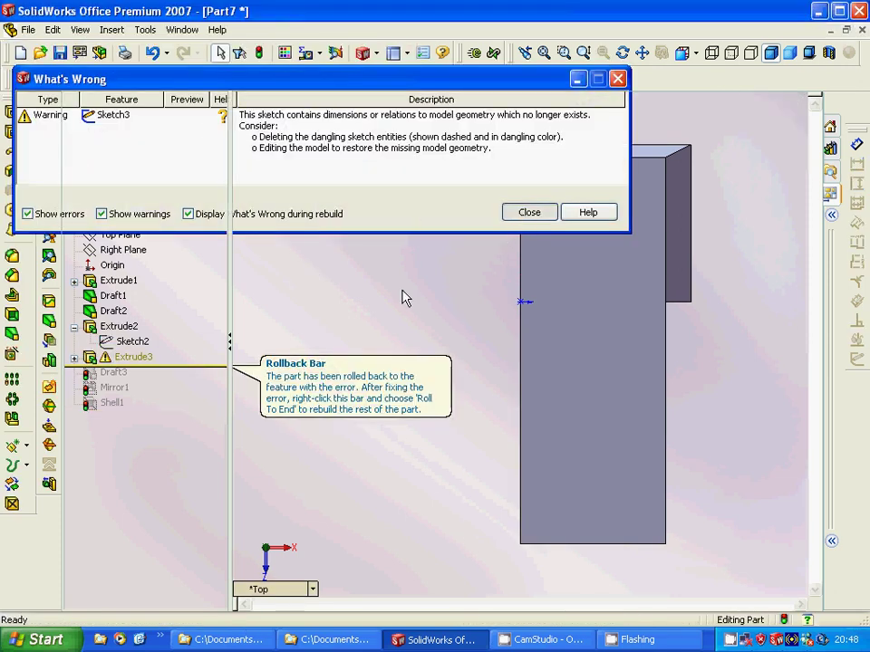
pyautogui.moveTo(307, 344)
pyautogui.mouseDown(button='middle')
pyautogui.moveTo(301, 254)
pyautogui.moveTo(299, 279)
pyautogui.mouseUp(button='middle')
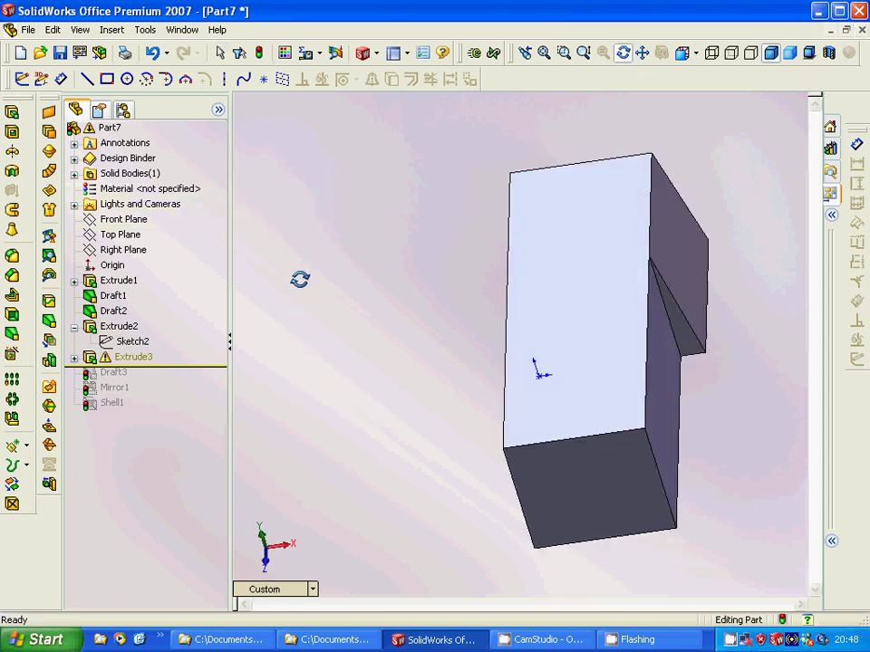
pyautogui.moveTo(136, 366); pyautogui.dragTo(130, 385)
# Step: Edit Extrude3's sketch and delete the dangling Coincident0 relation
pyautogui.rightClick(128, 371)
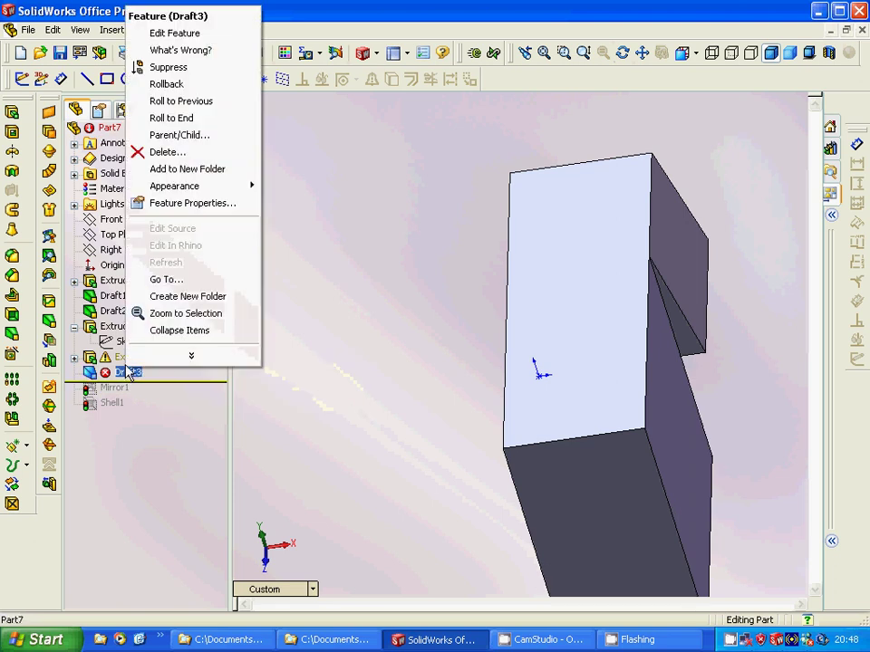
pyautogui.click(319, 316)
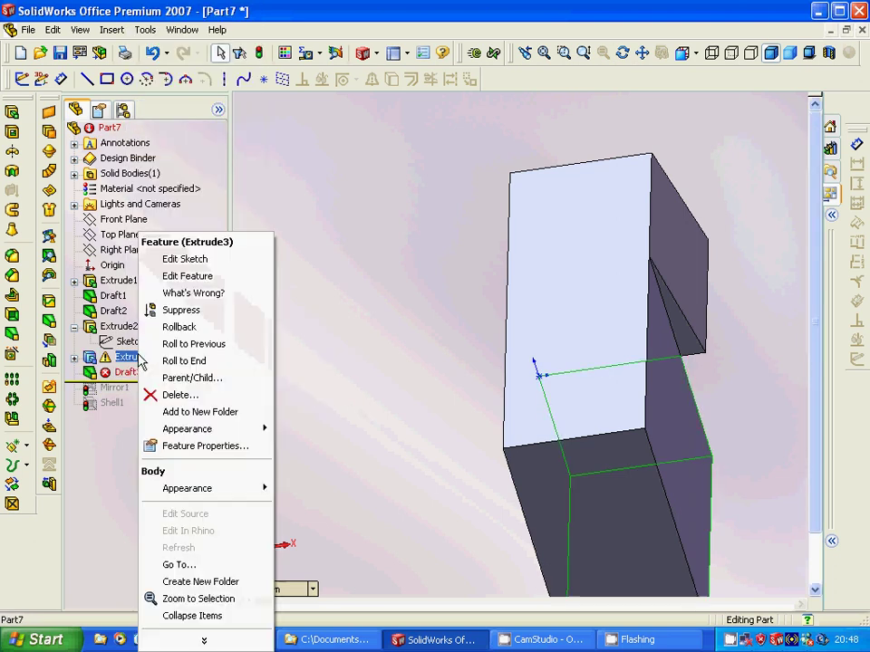
pyautogui.rightClick(127, 357)
pyautogui.click(189, 260)
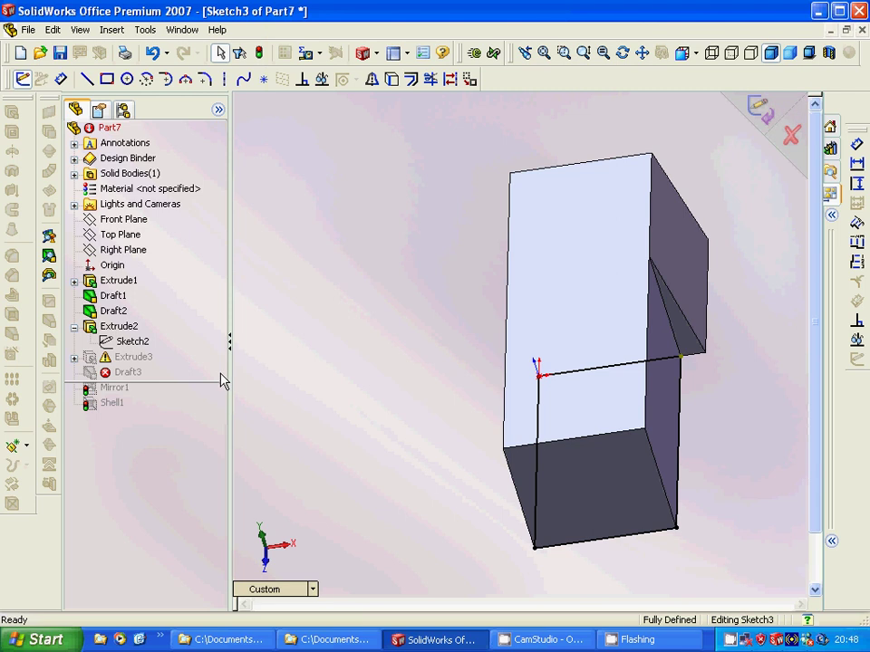
pyautogui.click(681, 358)
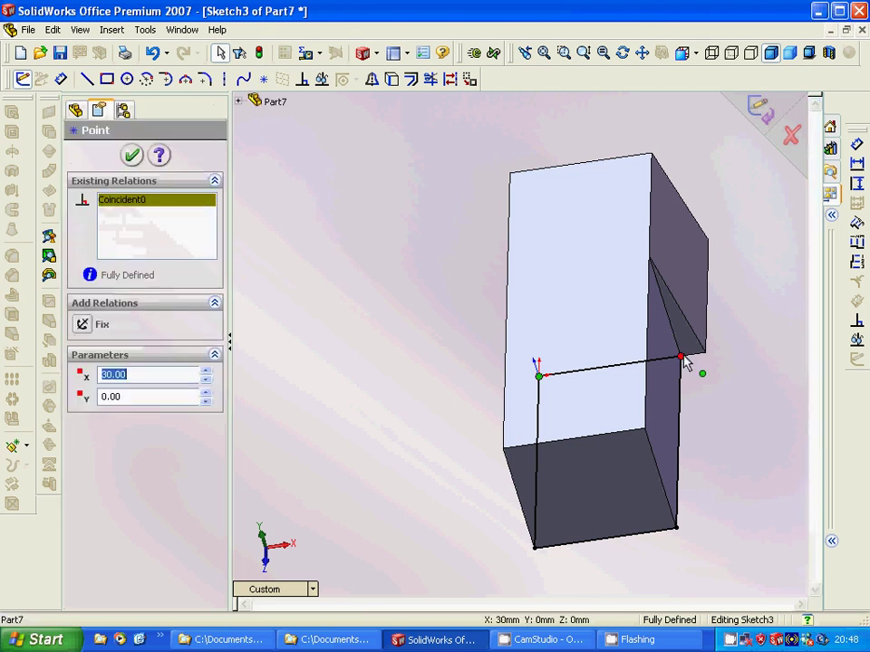
pyautogui.rightClick(155, 200)
pyautogui.click(177, 209)
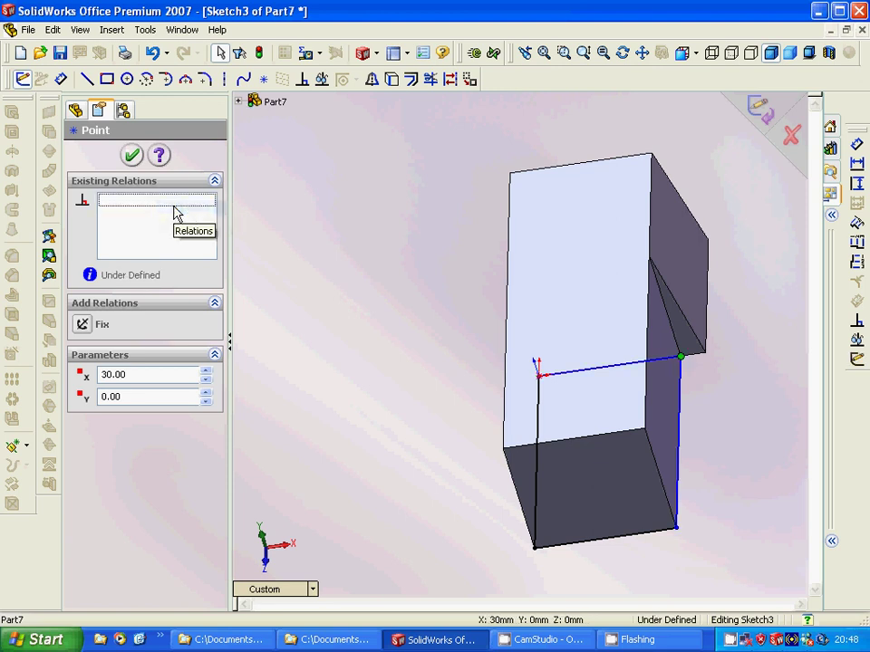
pyautogui.click(133, 155)
# Step: Exit the sketch, stop the failing rebuild, and open Draft3's options
pyautogui.click(128, 358)
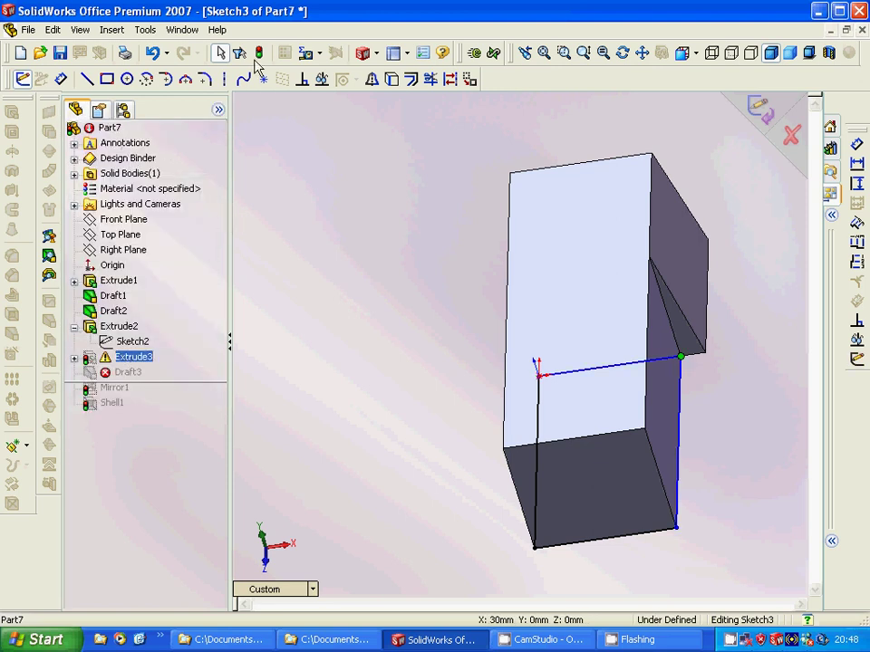
pyautogui.click(258, 54)
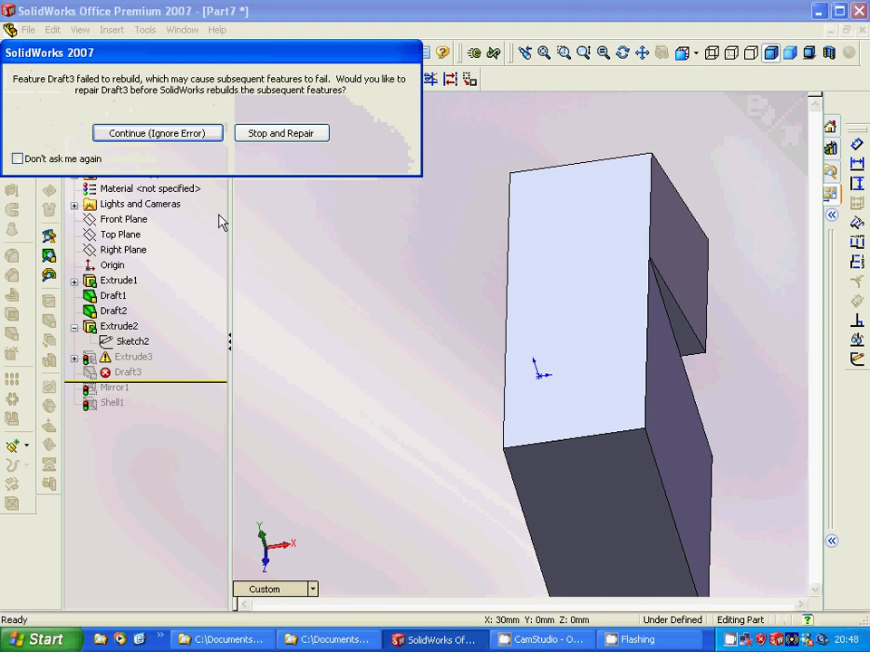
pyautogui.click(255, 136)
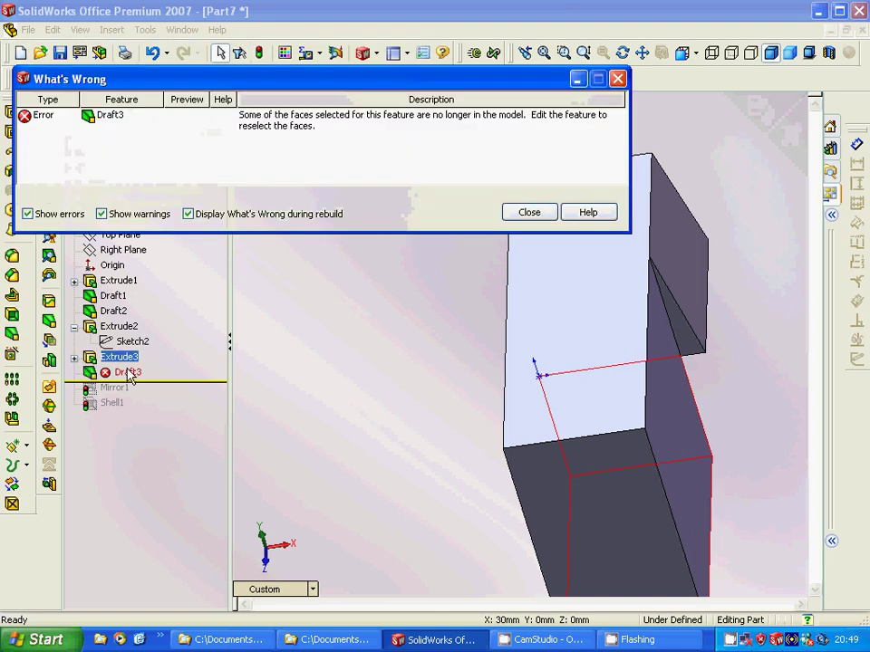
pyautogui.rightClick(128, 372)
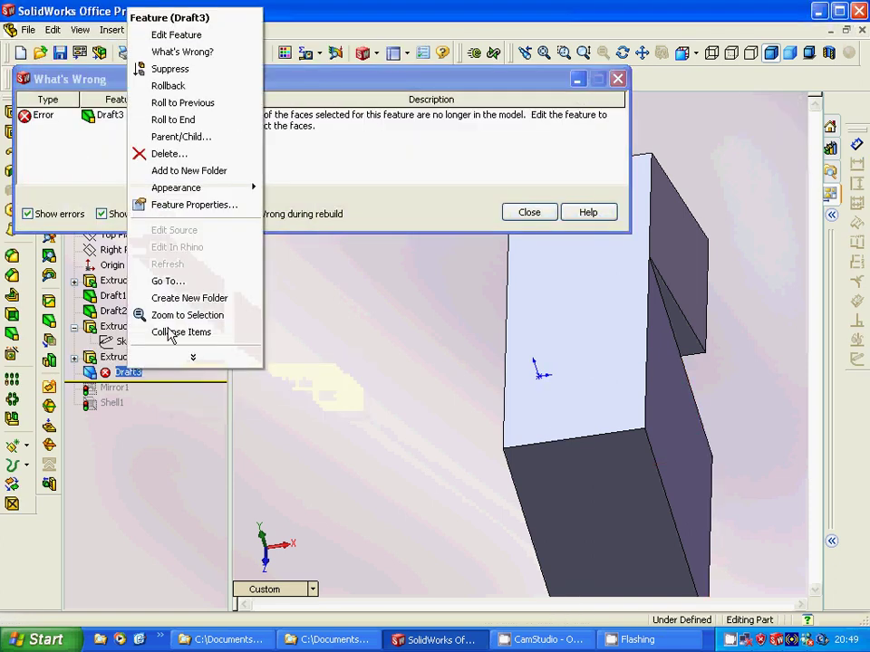
# Step: Reselect the side face below the notch as Draft3's face to draft and apply it
pyautogui.click(181, 34)
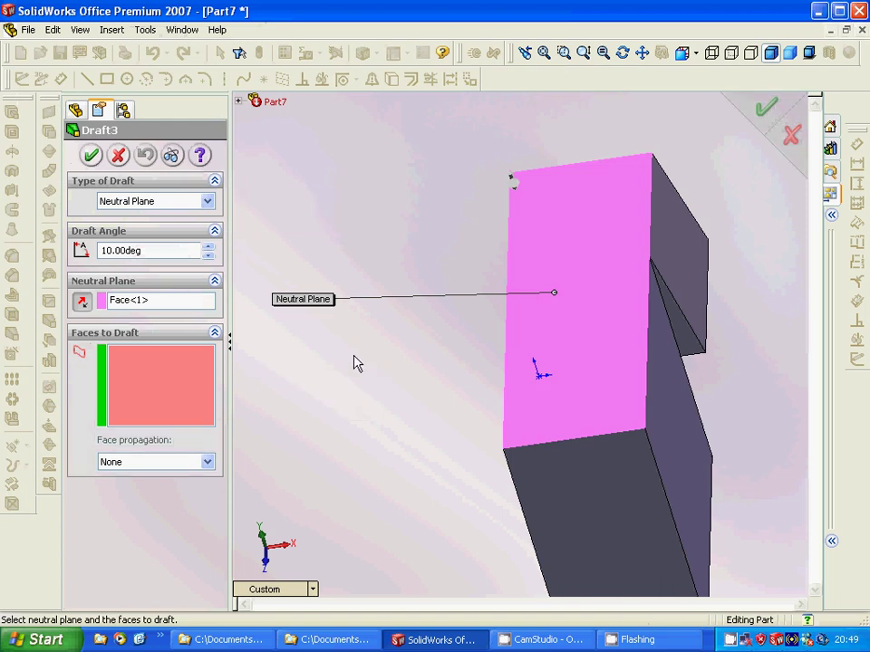
pyautogui.click(680, 413)
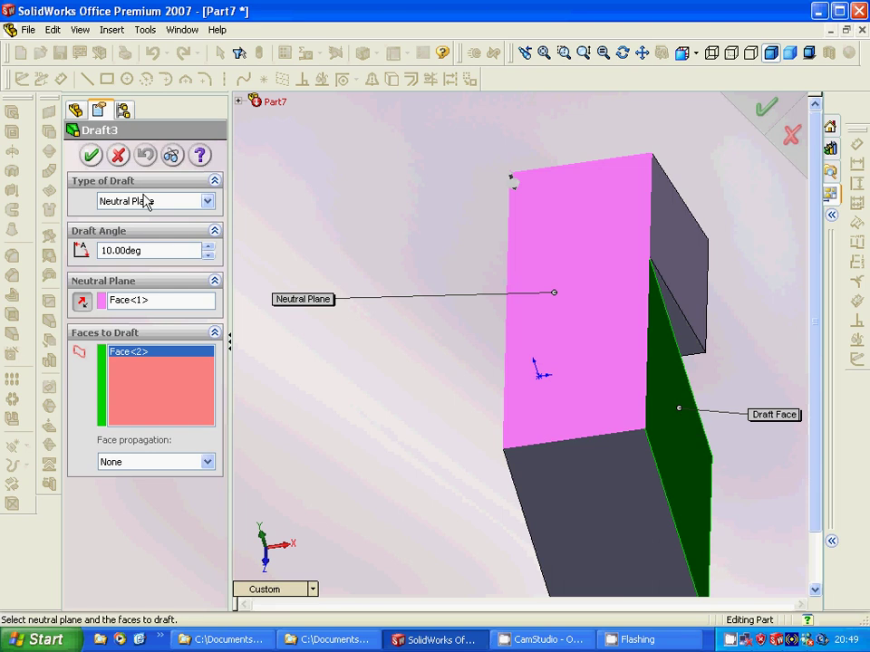
pyautogui.click(91, 155)
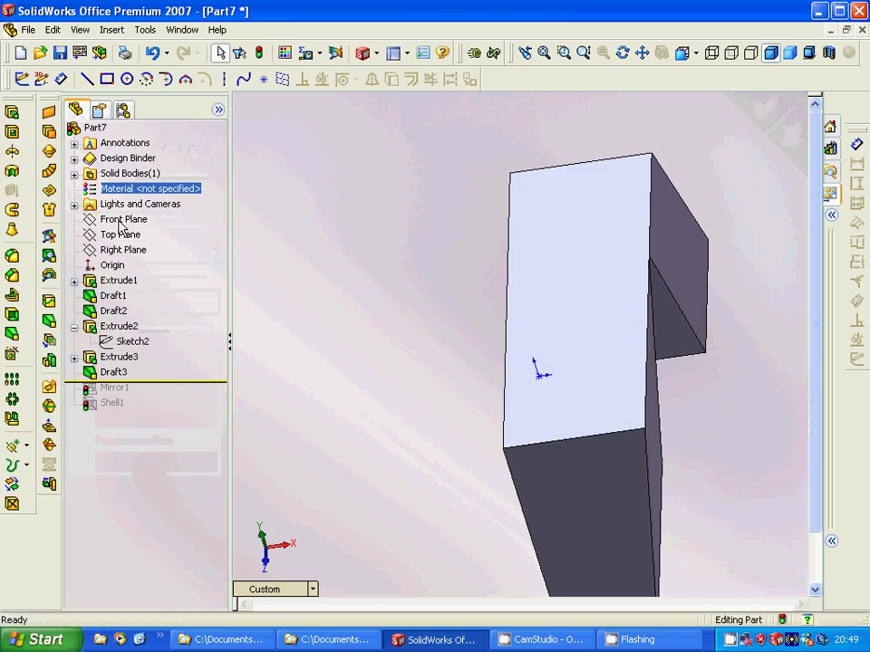
# Step: Reopen Draft3's definition and confirm the 10° draft again
pyautogui.rightClick(119, 378)
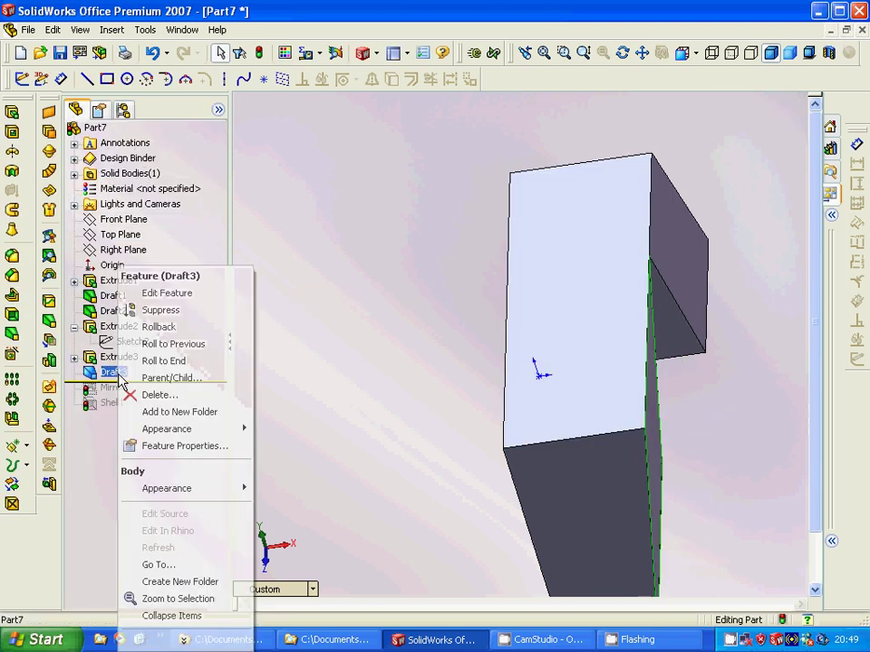
pyautogui.click(181, 302)
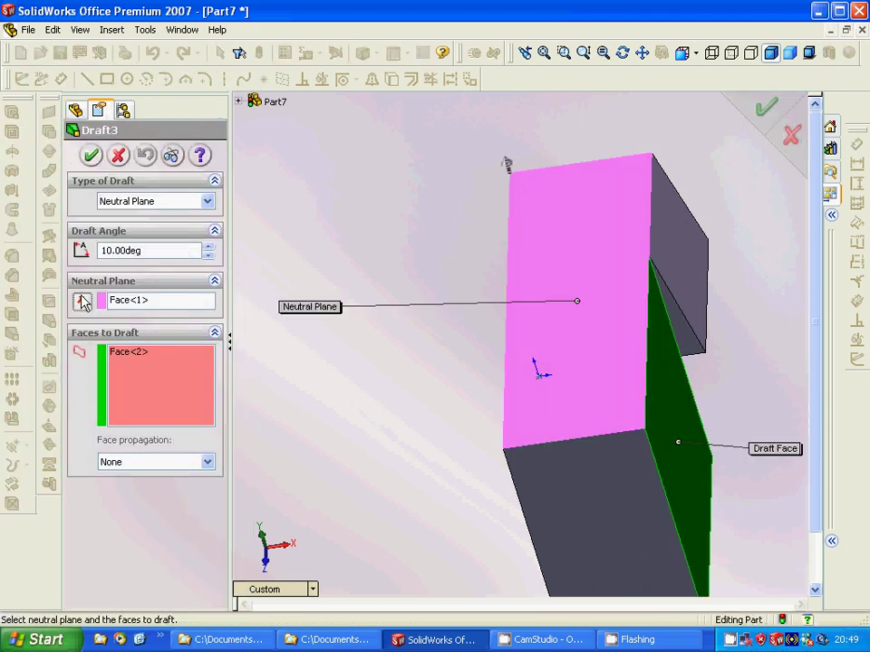
pyautogui.click(90, 155)
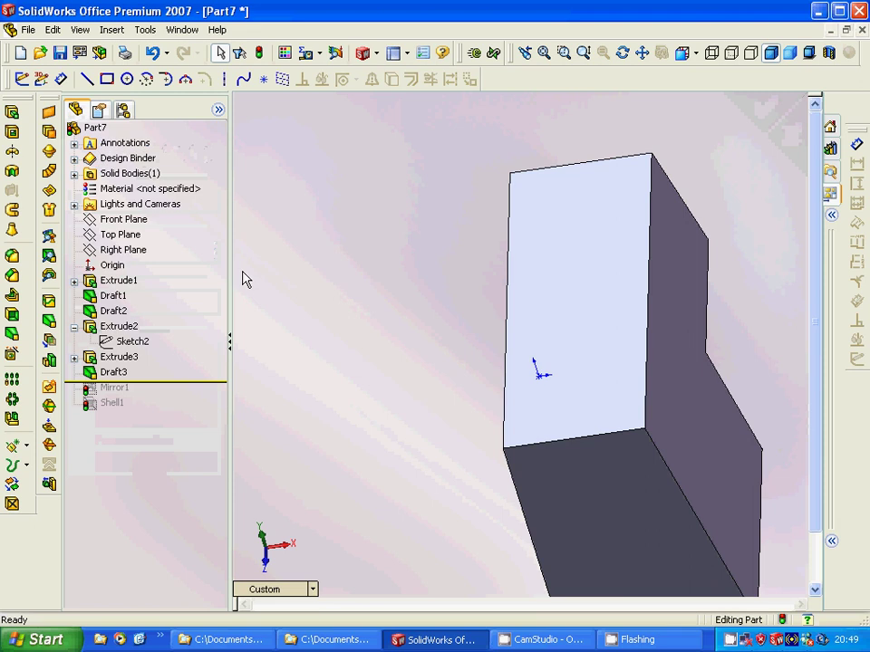
# Step: Roll Mirror1 and Shell1 back into the part and view the hollow underside
pyautogui.moveTo(335, 354)
pyautogui.mouseDown(button='middle')
pyautogui.moveTo(328, 283)
pyautogui.moveTo(318, 305)
pyautogui.mouseUp(button='middle')
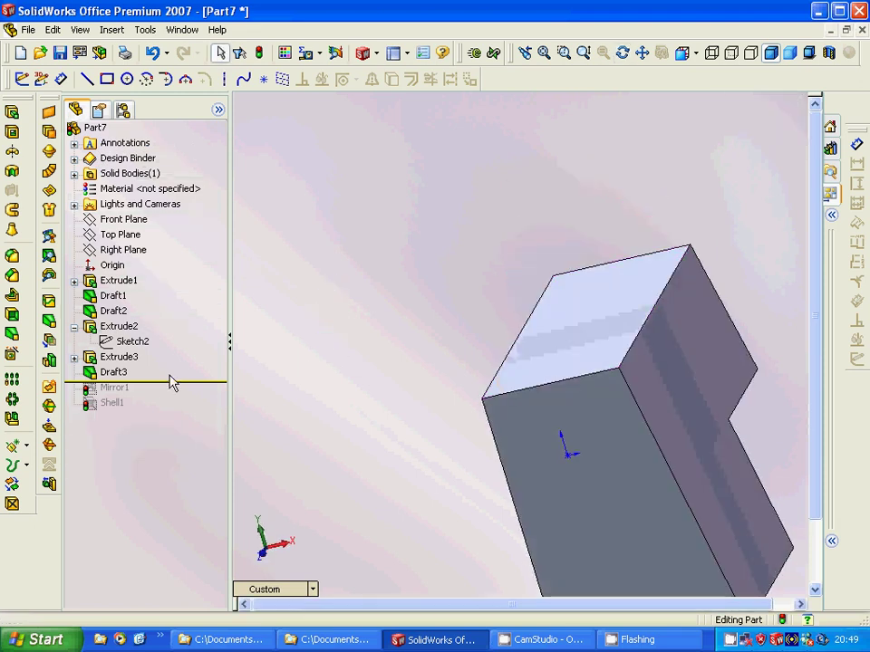
pyautogui.moveTo(165, 382); pyautogui.dragTo(168, 395)
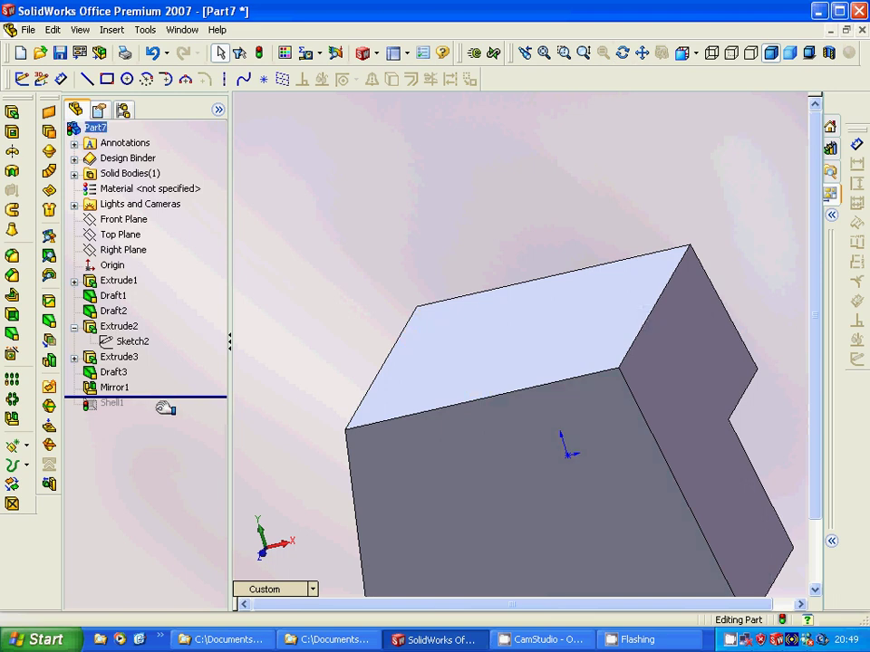
pyautogui.moveTo(169, 391); pyautogui.dragTo(165, 411)
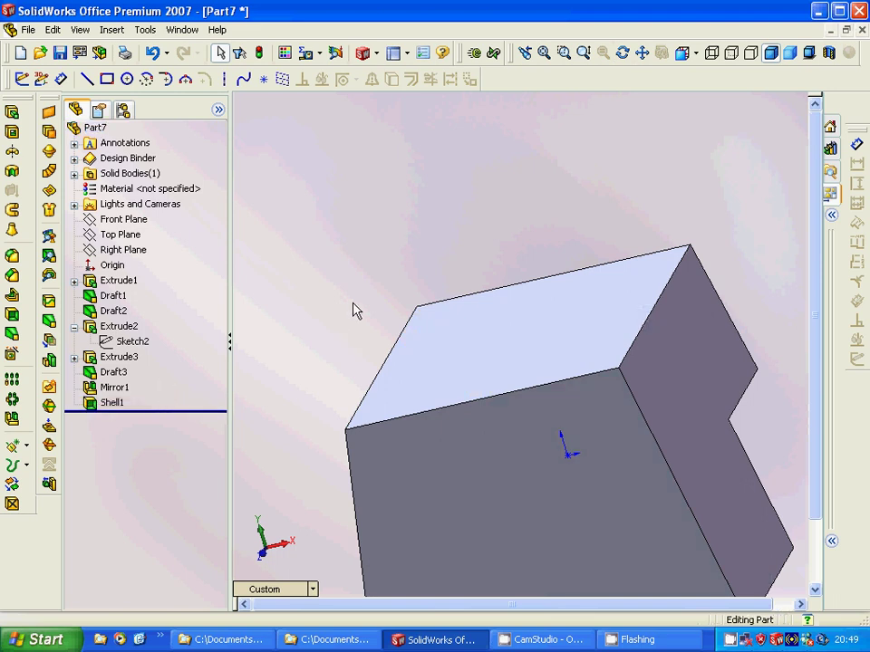
pyautogui.moveTo(355, 304)
pyautogui.mouseDown(button='middle')
pyautogui.moveTo(270, 178)
pyautogui.moveTo(383, 254)
pyautogui.moveTo(407, 371)
pyautogui.moveTo(311, 436)
pyautogui.moveTo(282, 396)
pyautogui.moveTo(258, 396)
pyautogui.mouseUp(button='middle')
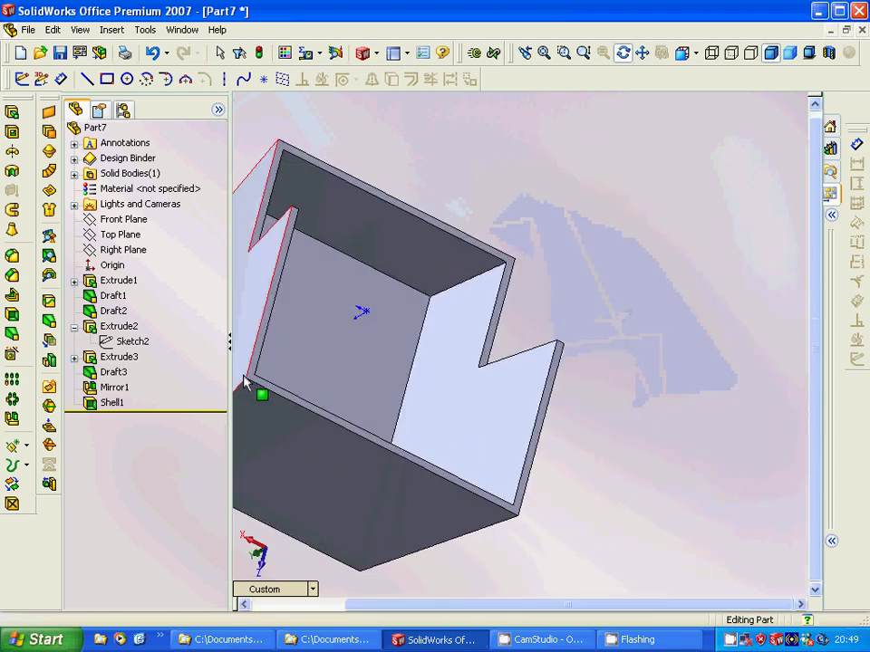
# Step: Start a 10 mm fillet on the top and vertical inner edges of the shell
pyautogui.click(11, 257)
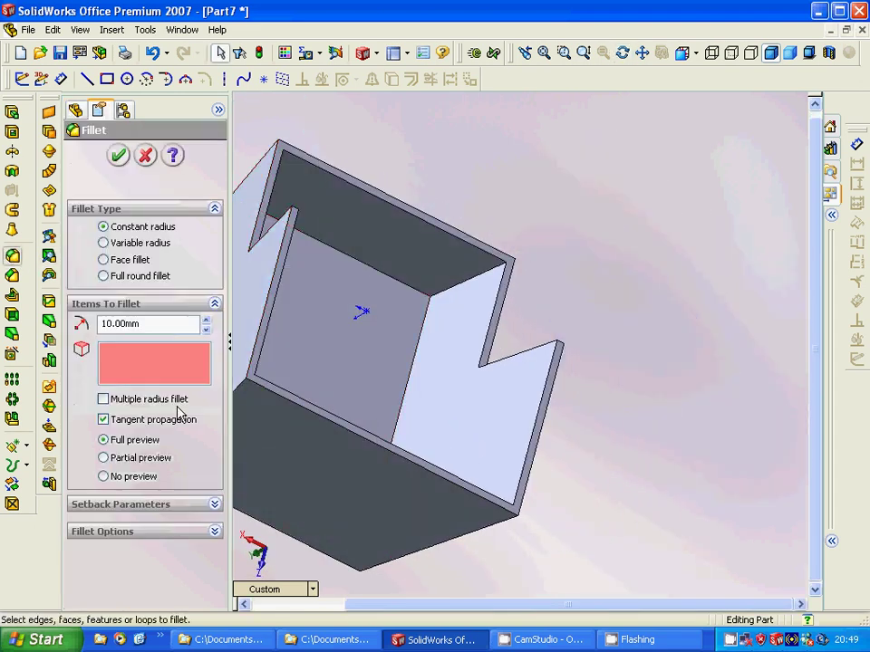
pyautogui.click(460, 287)
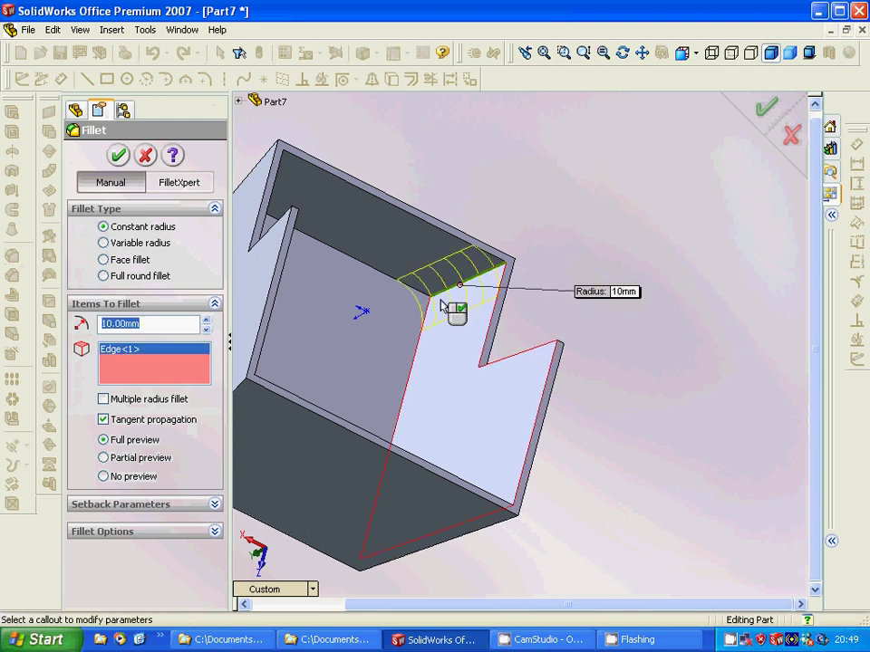
pyautogui.click(411, 374)
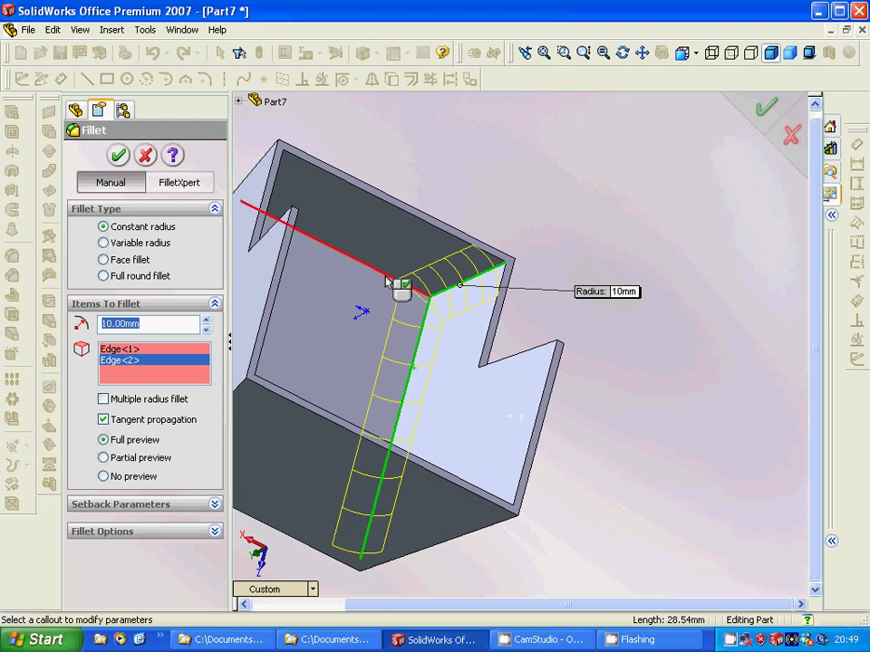
pyautogui.click(389, 280)
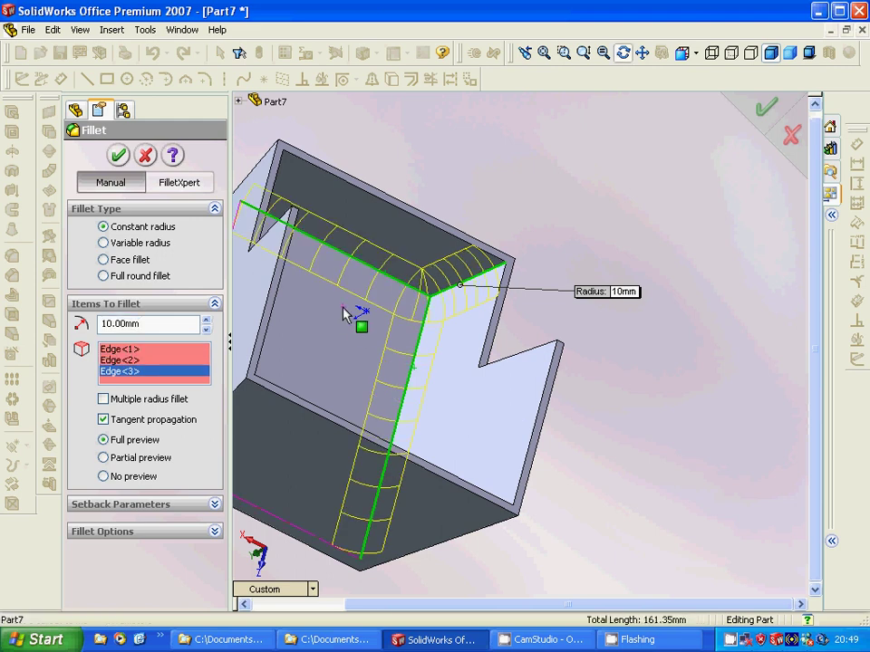
pyautogui.moveTo(344, 312); pyautogui.dragTo(321, 263, button='middle')
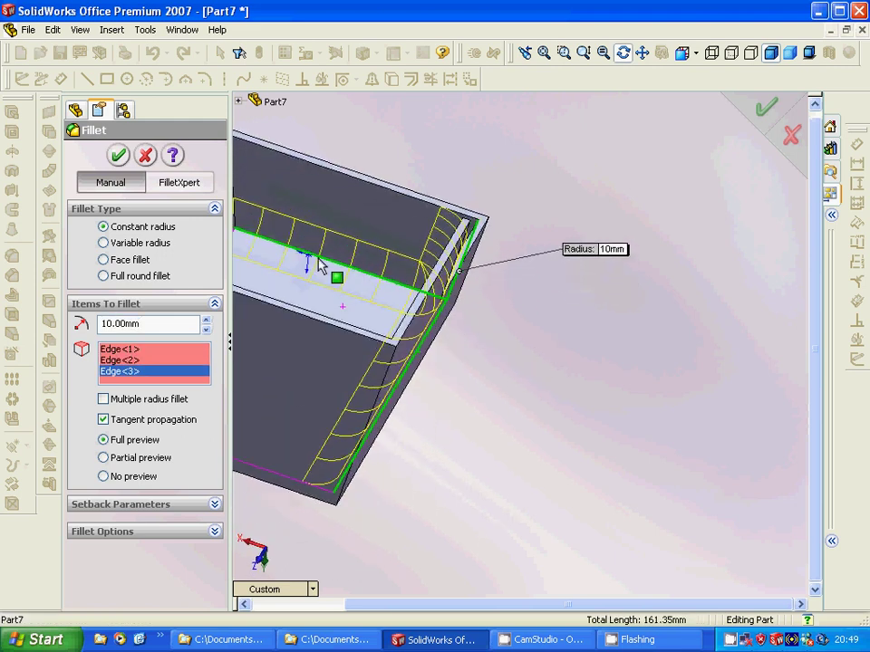
pyautogui.click(642, 53)
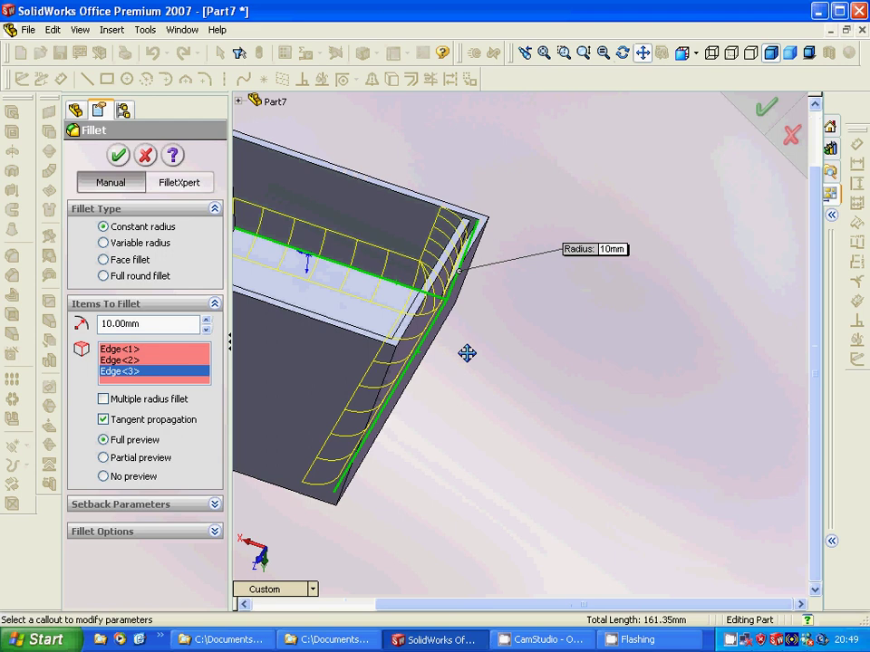
pyautogui.moveTo(467, 354); pyautogui.dragTo(668, 381)
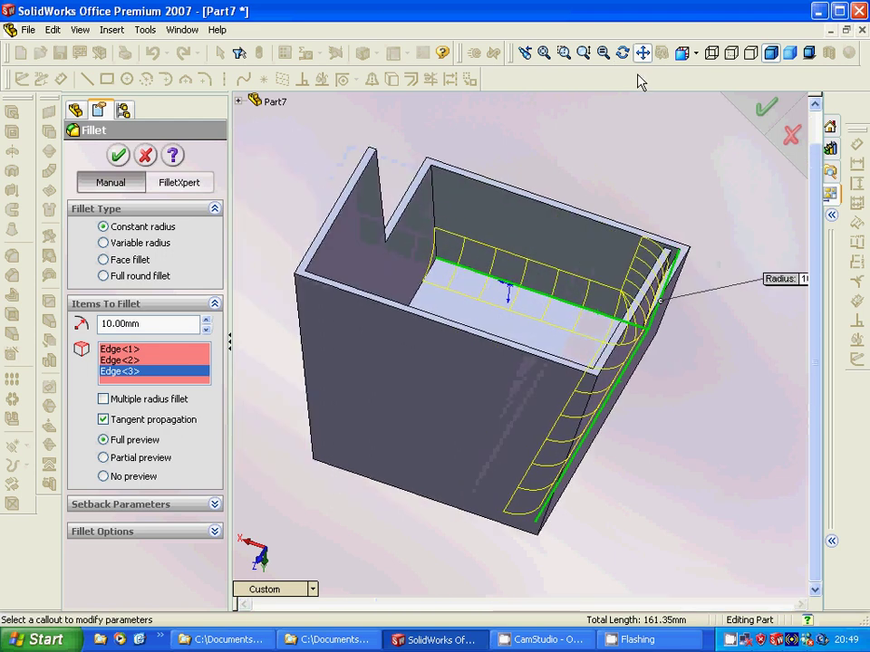
pyautogui.click(640, 54)
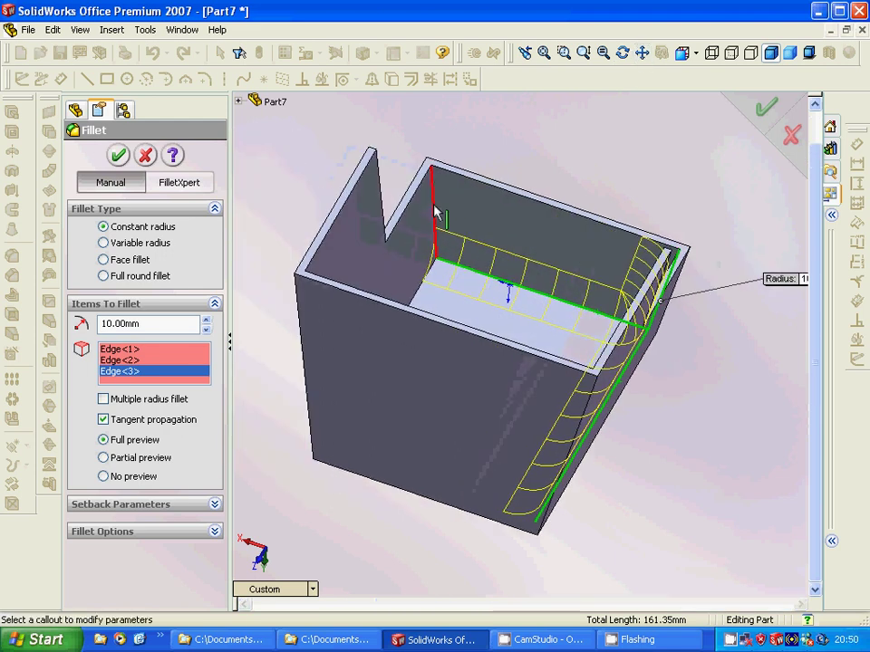
# Step: Add the remaining inner corner edges and apply the 10 mm fillet as Fillet1
pyautogui.click(431, 213)
pyautogui.click(419, 294)
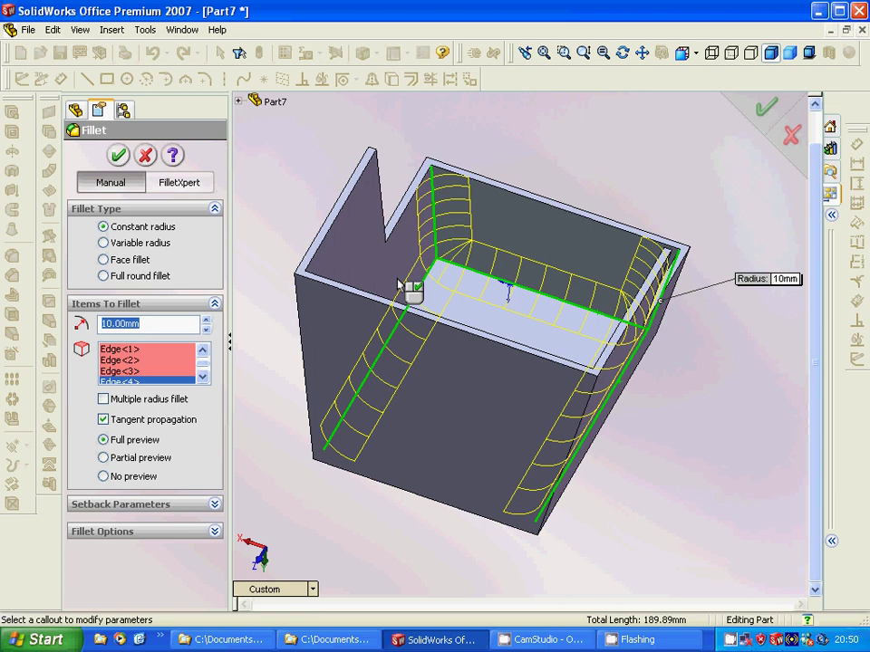
pyautogui.moveTo(401, 285); pyautogui.dragTo(499, 335, button='middle')
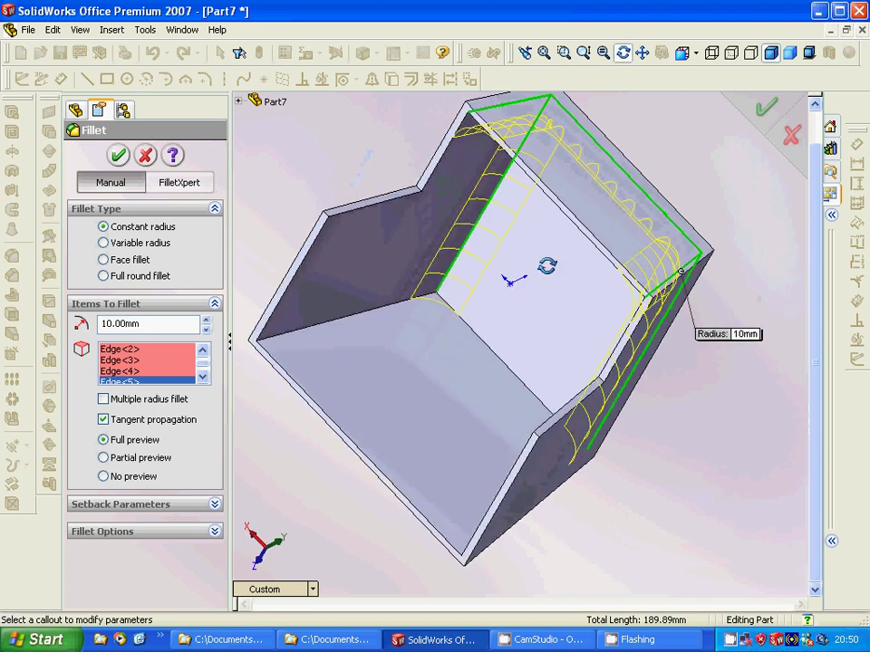
pyautogui.click(499, 335)
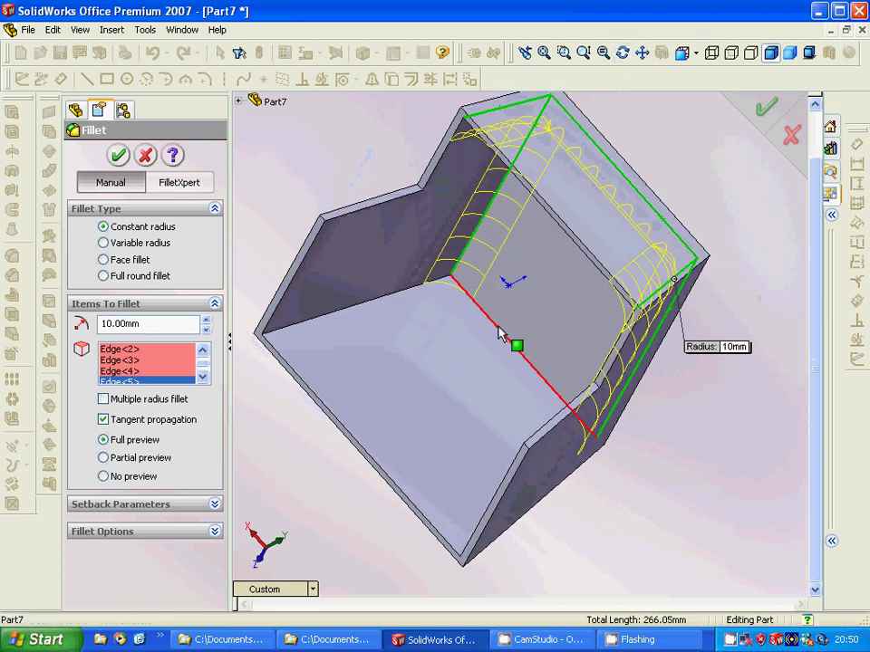
pyautogui.click(401, 292)
pyautogui.moveTo(423, 353); pyautogui.dragTo(462, 408, button='middle')
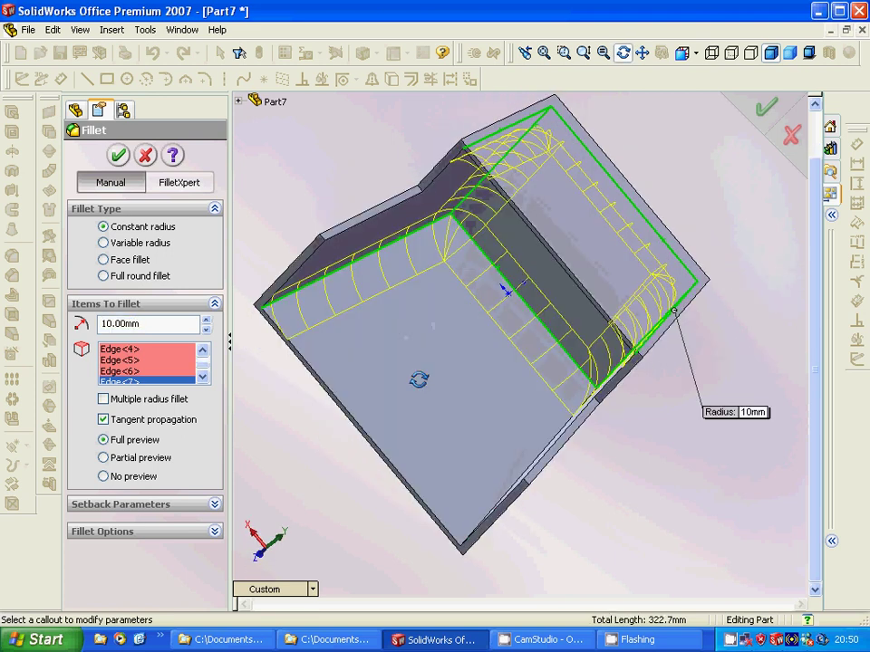
pyautogui.click(458, 369)
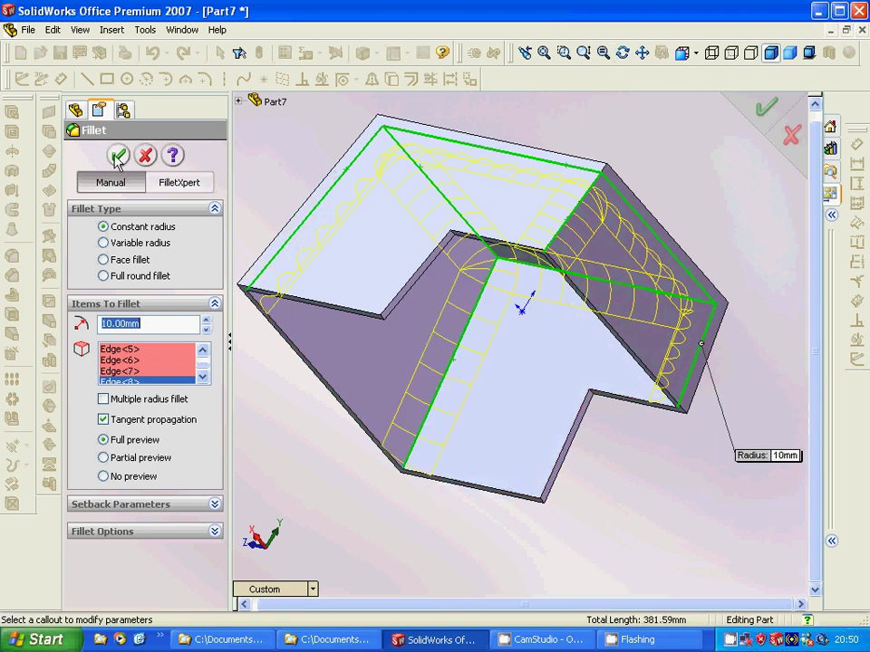
pyautogui.click(117, 158)
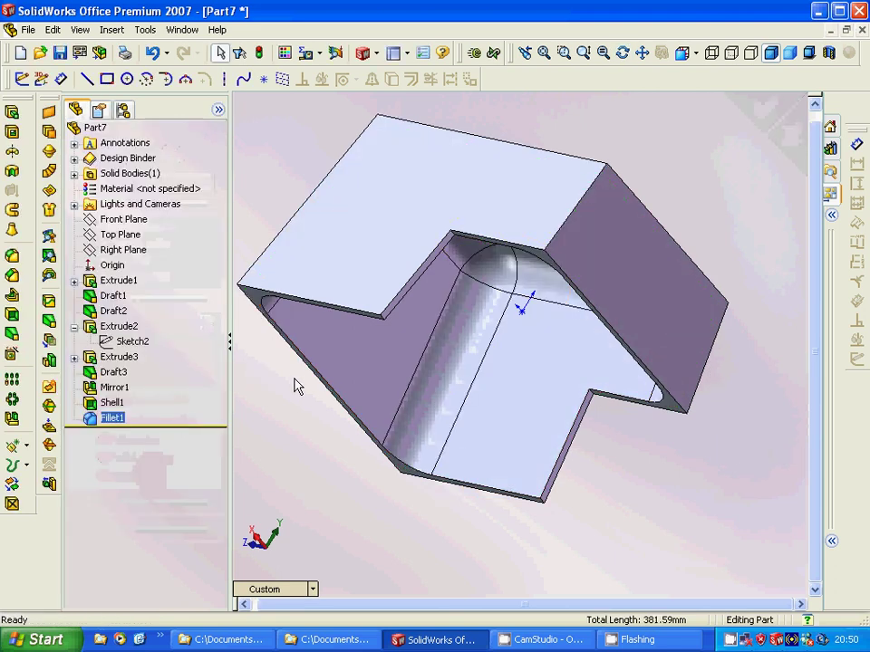
pyautogui.rightClick(120, 422)
# Step: Reopen Fillet1 and add the left, top back, top-right and right vertical edges
pyautogui.click(172, 76)
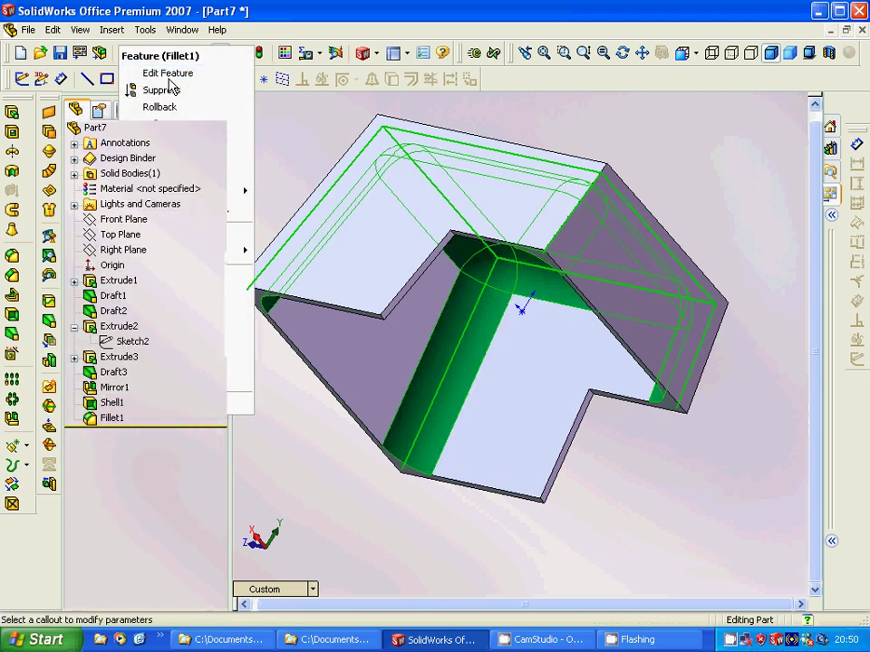
pyautogui.click(265, 262)
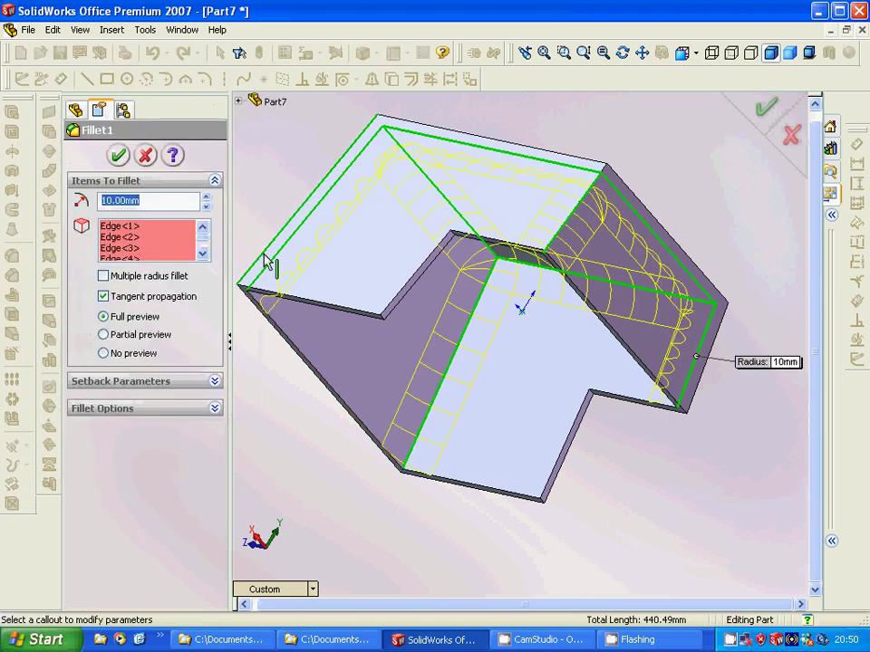
pyautogui.click(474, 136)
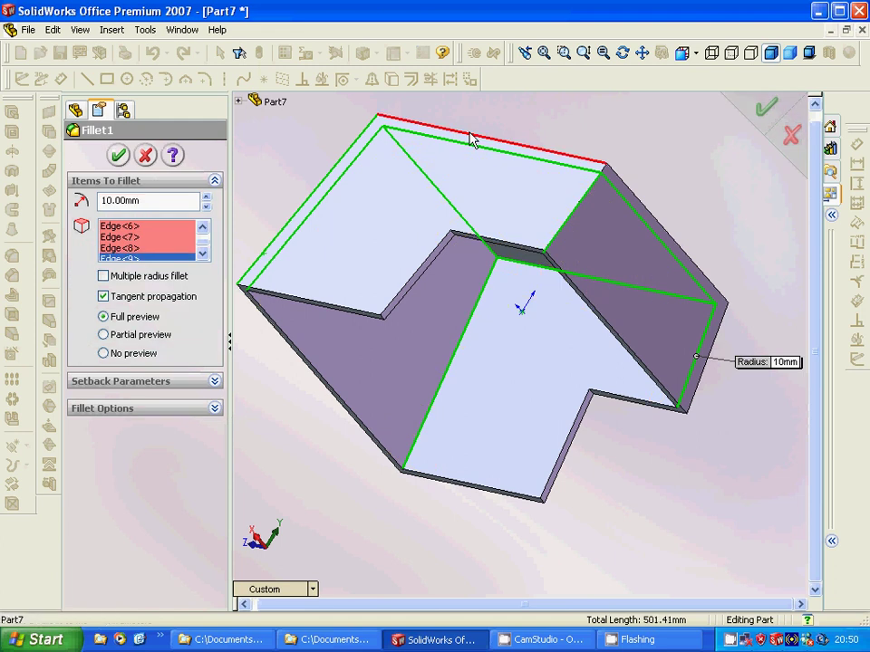
pyautogui.click(617, 180)
pyautogui.click(720, 337)
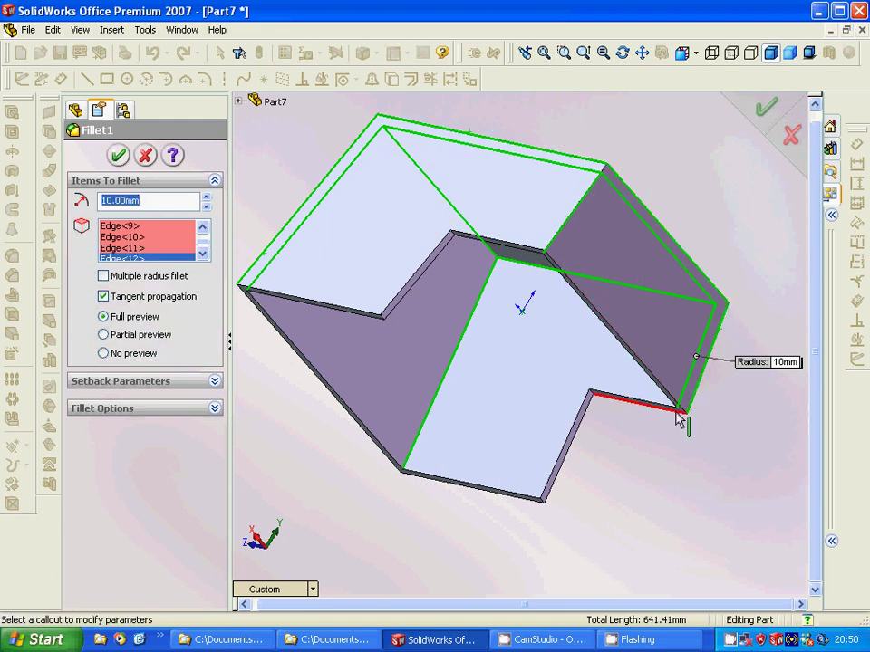
pyautogui.moveTo(326, 424)
pyautogui.mouseDown(button='middle')
pyautogui.moveTo(479, 472)
pyautogui.moveTo(480, 495)
pyautogui.mouseUp(button='middle')
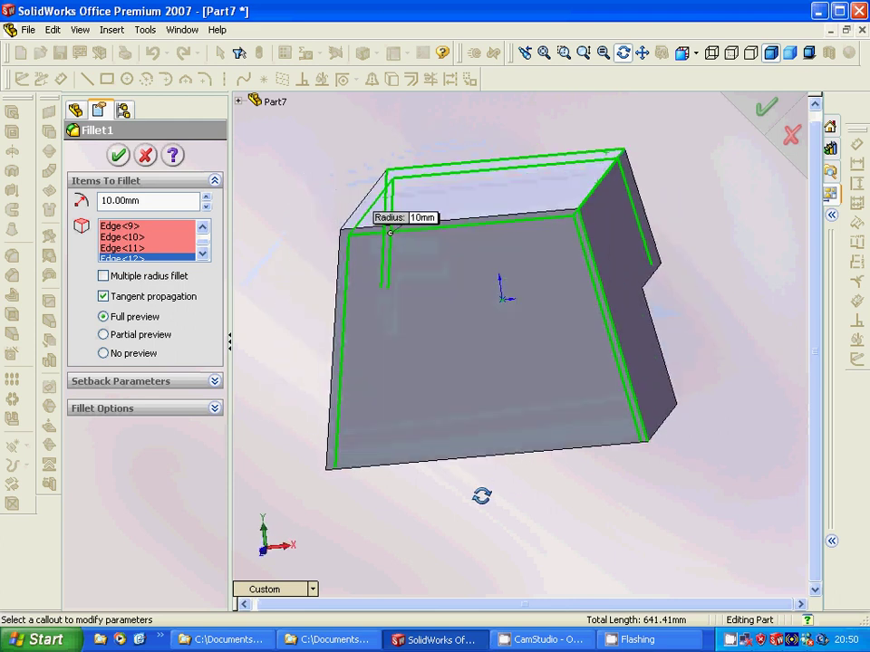
# Step: Add the back, left vertical and top-left corner edges, clear the error, and accept Fillet1
pyautogui.click(508, 221)
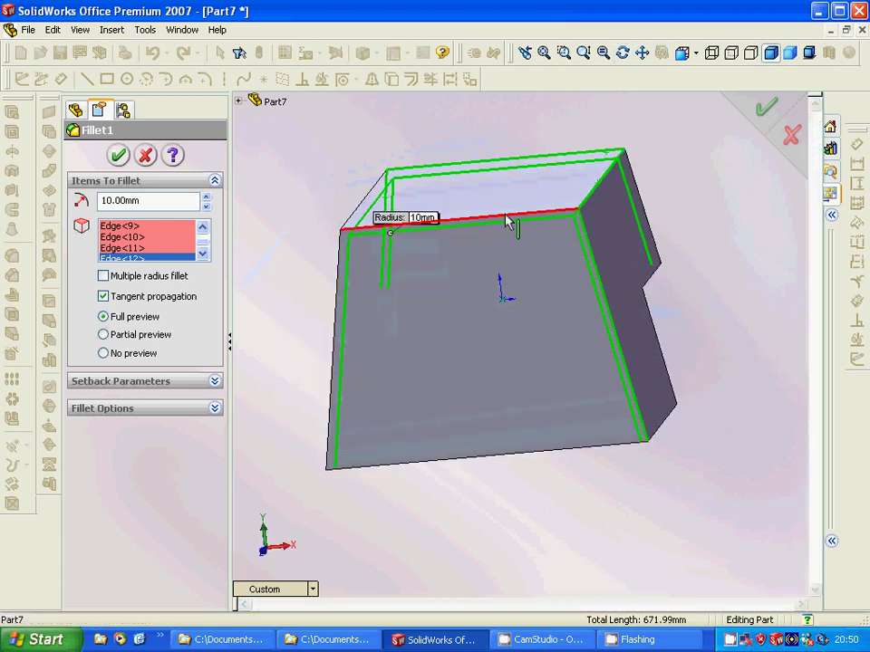
pyautogui.click(355, 297)
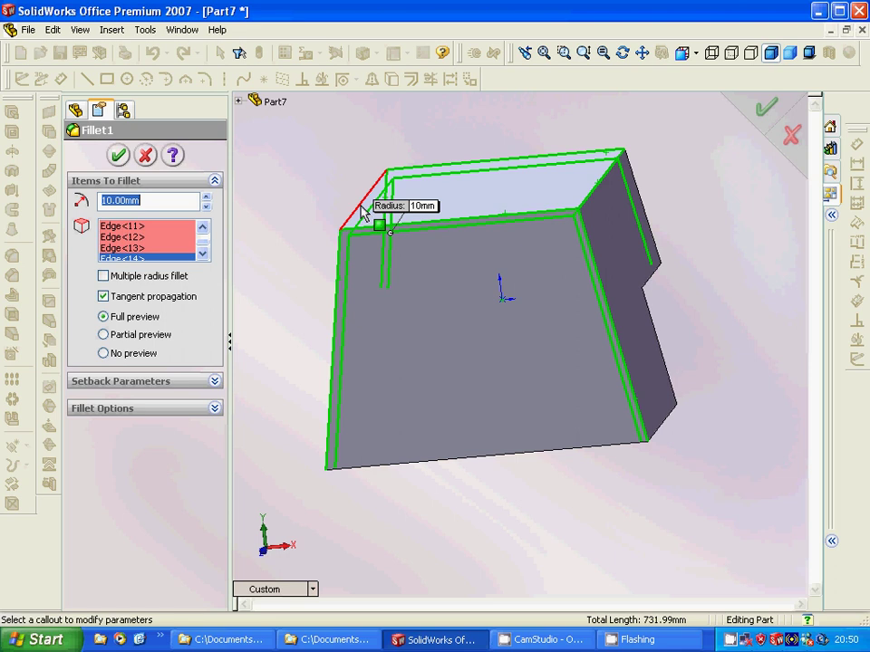
pyautogui.click(362, 214)
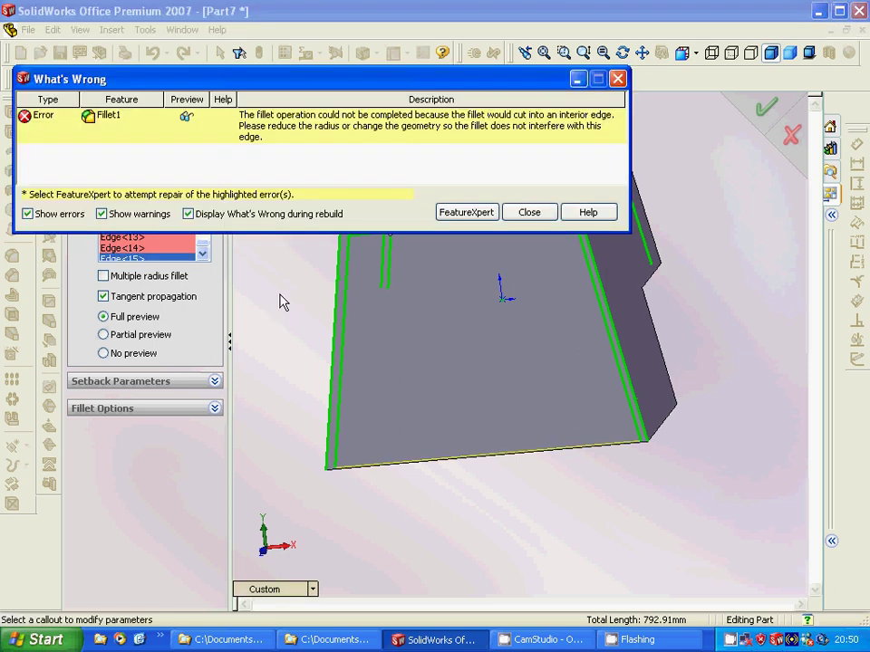
pyautogui.click(533, 216)
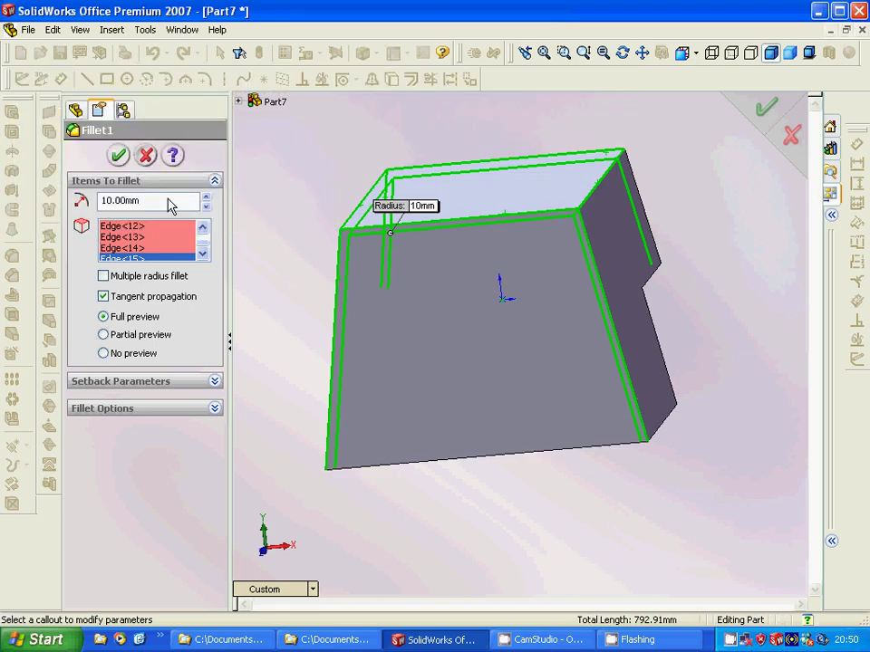
pyautogui.click(117, 155)
pyautogui.moveTo(295, 286); pyautogui.dragTo(249, 214, button='middle')
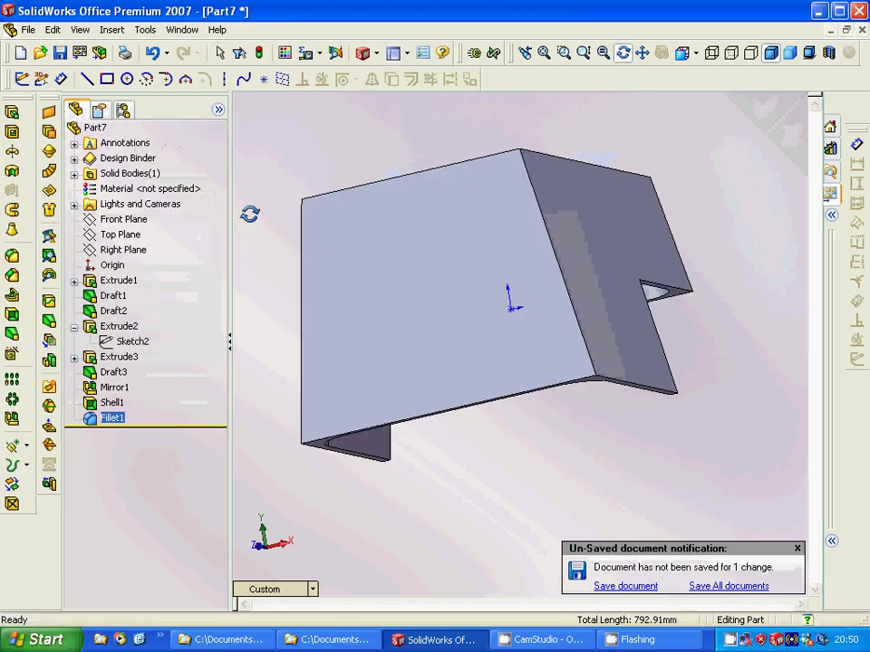
# Step: Start a 5 mm fillet on the first vertical and two bottom outer edges
pyautogui.moveTo(250, 214); pyautogui.dragTo(222, 140)
pyautogui.rightClick(222, 138)
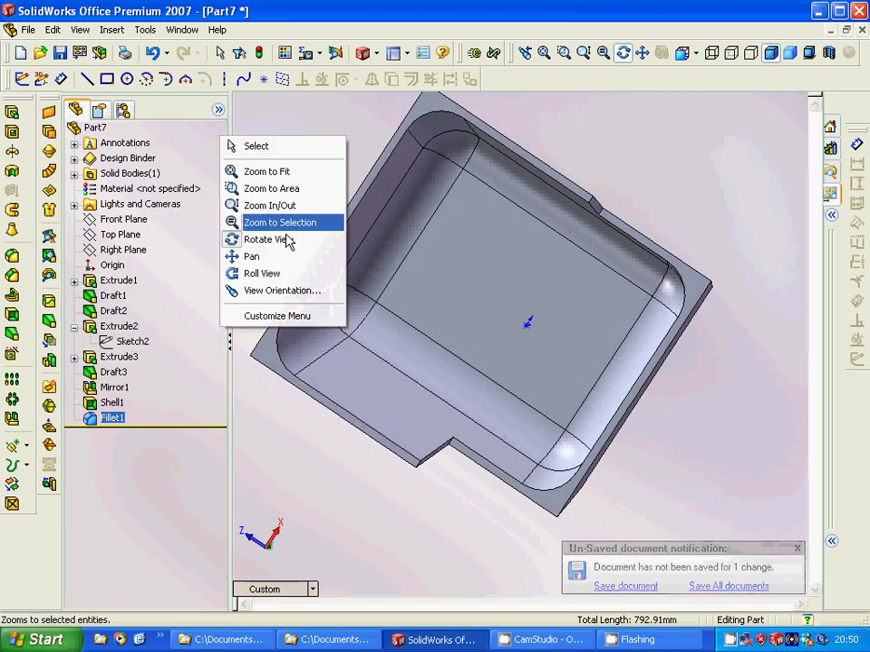
pyautogui.click(291, 395)
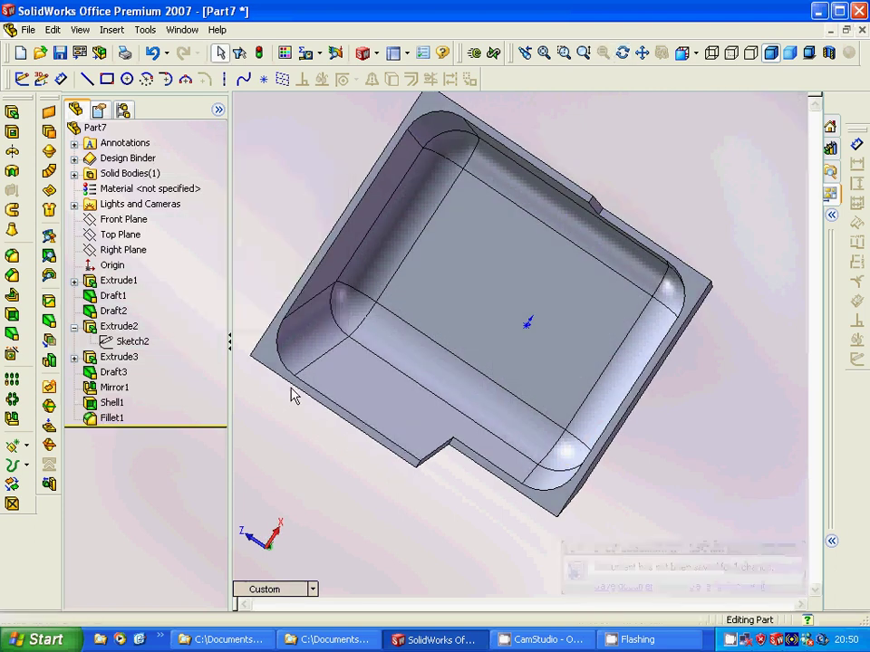
pyautogui.click(13, 255)
pyautogui.write('5')
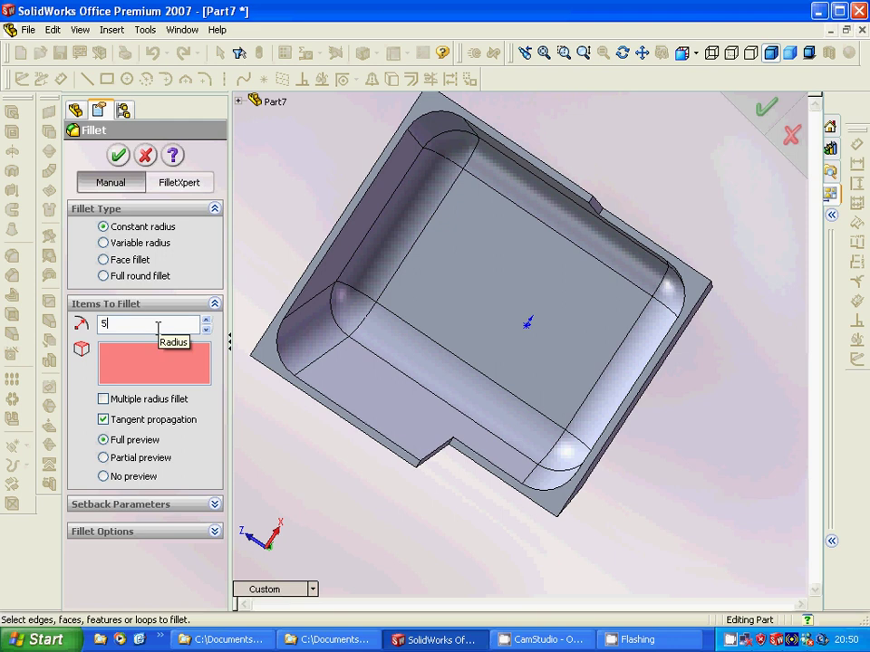
pyautogui.press('Return')
pyautogui.moveTo(286, 426)
pyautogui.mouseDown(button='middle')
pyautogui.moveTo(331, 356)
pyautogui.moveTo(313, 290)
pyautogui.mouseUp(button='middle')
pyautogui.click(307, 295)
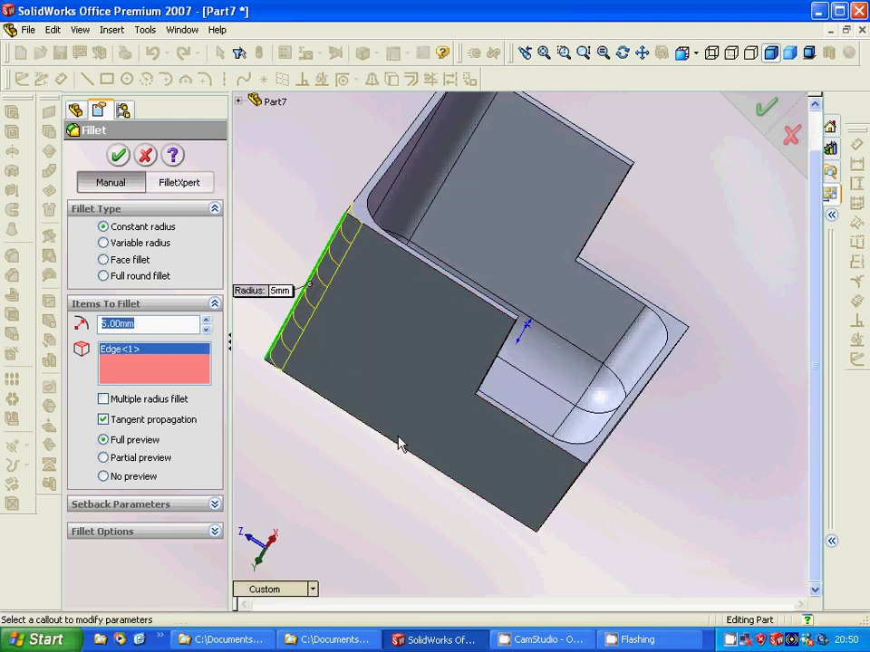
pyautogui.click(563, 500)
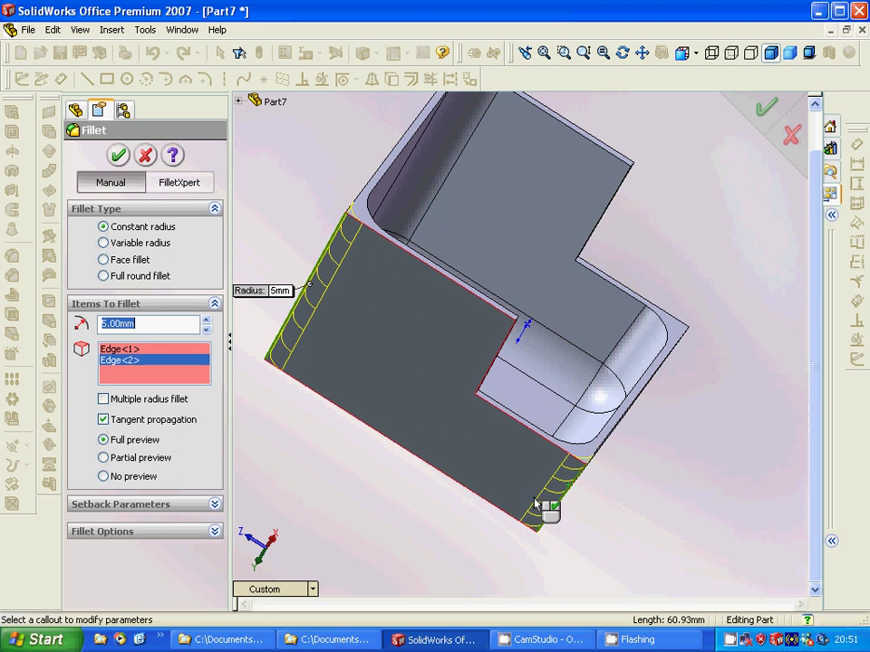
pyautogui.click(482, 504)
# Step: Add the remaining outer edges and face loop, then accept the 5 mm Fillet2
pyautogui.moveTo(623, 482); pyautogui.dragTo(469, 487, button='middle')
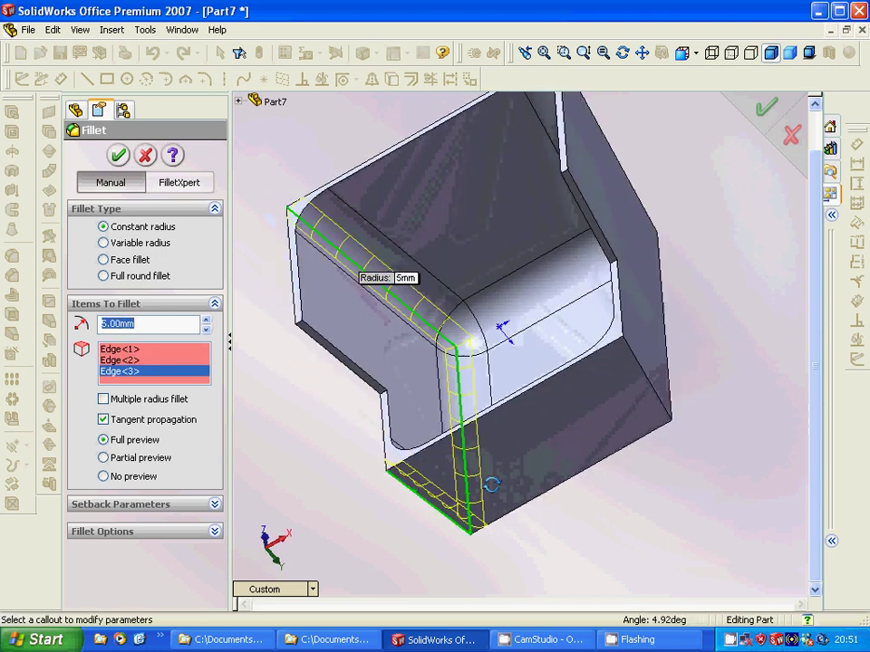
pyautogui.click(520, 368)
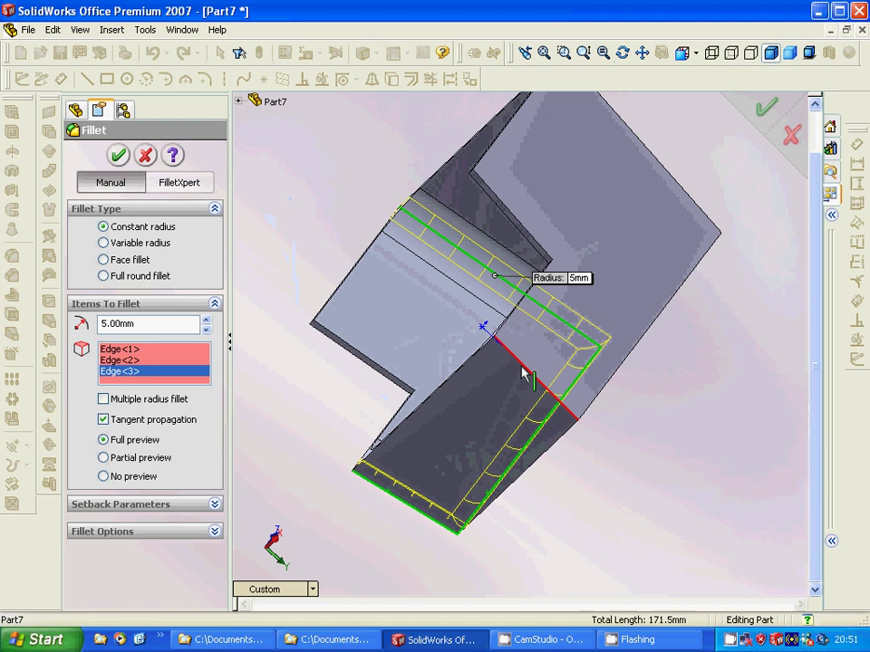
pyautogui.click(555, 449)
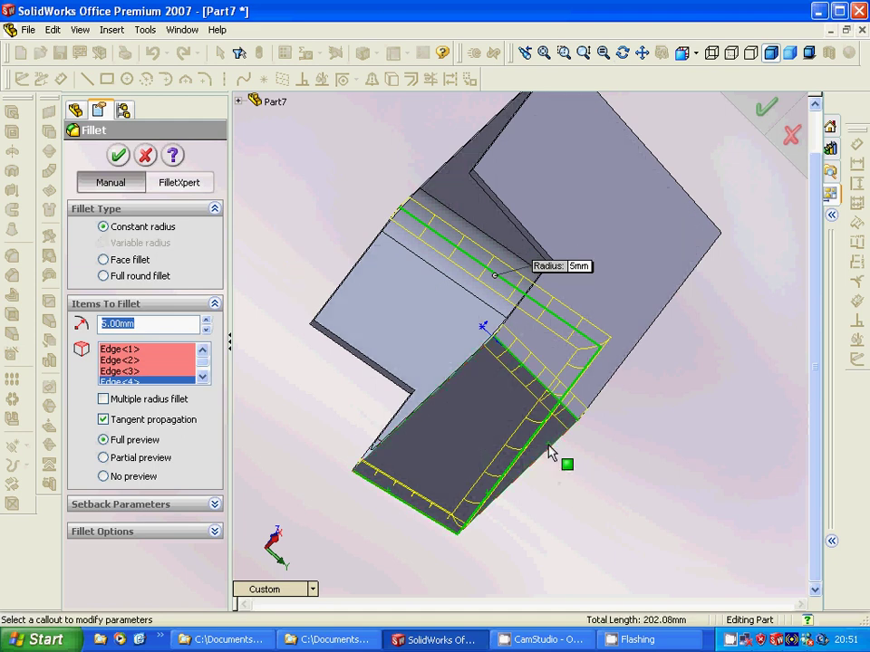
pyautogui.click(602, 401)
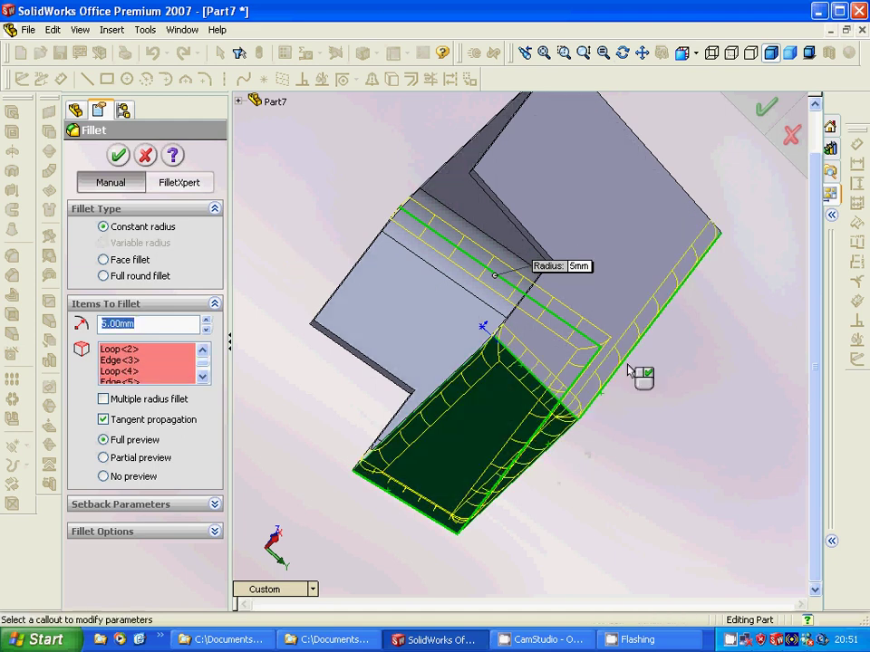
pyautogui.click(703, 213)
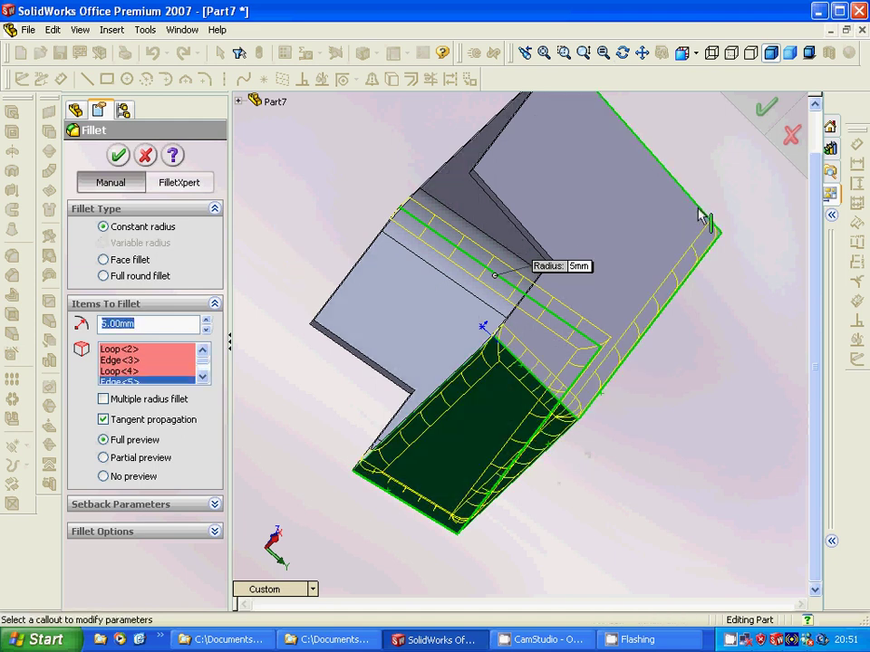
pyautogui.moveTo(745, 315)
pyautogui.mouseDown(button='middle')
pyautogui.moveTo(632, 459)
pyautogui.moveTo(631, 423)
pyautogui.mouseUp(button='middle')
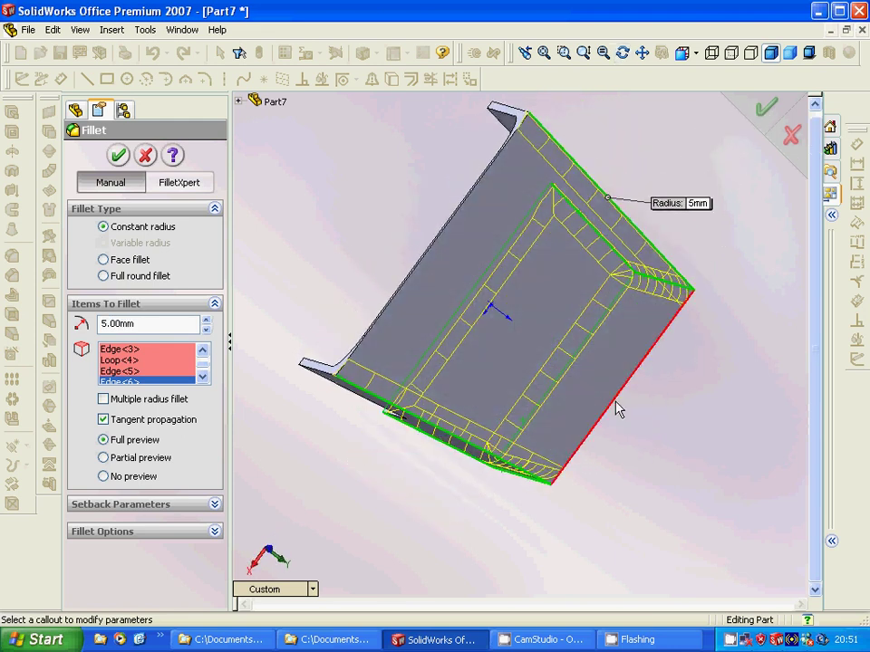
pyautogui.click(614, 408)
pyautogui.moveTo(367, 266)
pyautogui.mouseDown(button='middle')
pyautogui.moveTo(353, 253)
pyautogui.moveTo(383, 277)
pyautogui.moveTo(461, 275)
pyautogui.moveTo(459, 303)
pyautogui.mouseUp(button='middle')
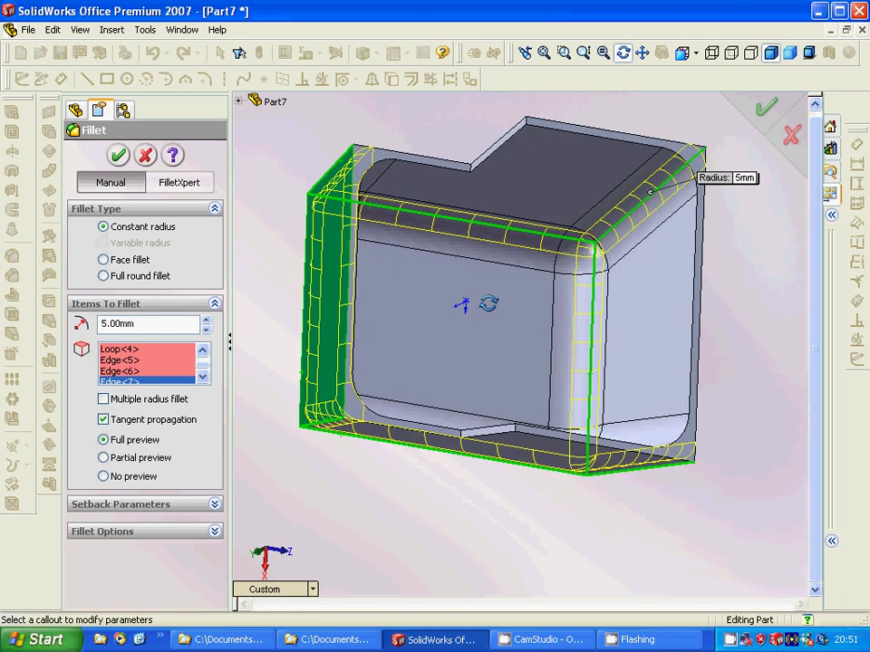
pyautogui.moveTo(461, 305)
pyautogui.mouseDown(button='middle')
pyautogui.moveTo(460, 295)
pyautogui.moveTo(462, 304)
pyautogui.mouseUp(button='middle')
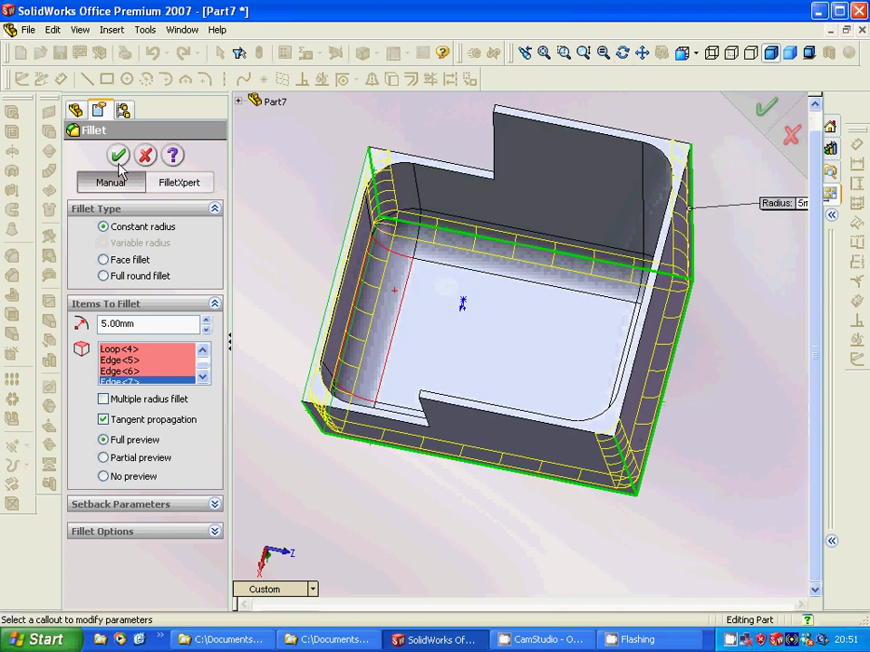
pyautogui.click(118, 154)
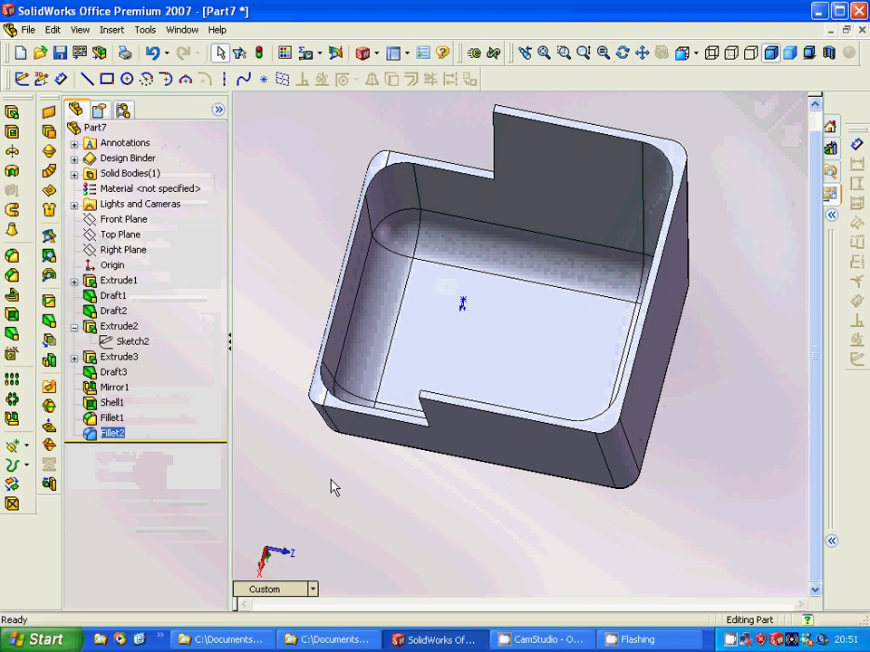
# Step: Inspect the finished part and select the Top Plane for a new sketch
pyautogui.moveTo(333, 490)
pyautogui.mouseDown(button='middle')
pyautogui.moveTo(352, 331)
pyautogui.moveTo(506, 389)
pyautogui.moveTo(528, 431)
pyautogui.moveTo(471, 426)
pyautogui.moveTo(425, 450)
pyautogui.moveTo(486, 461)
pyautogui.moveTo(389, 460)
pyautogui.moveTo(347, 396)
pyautogui.mouseUp(button='middle')
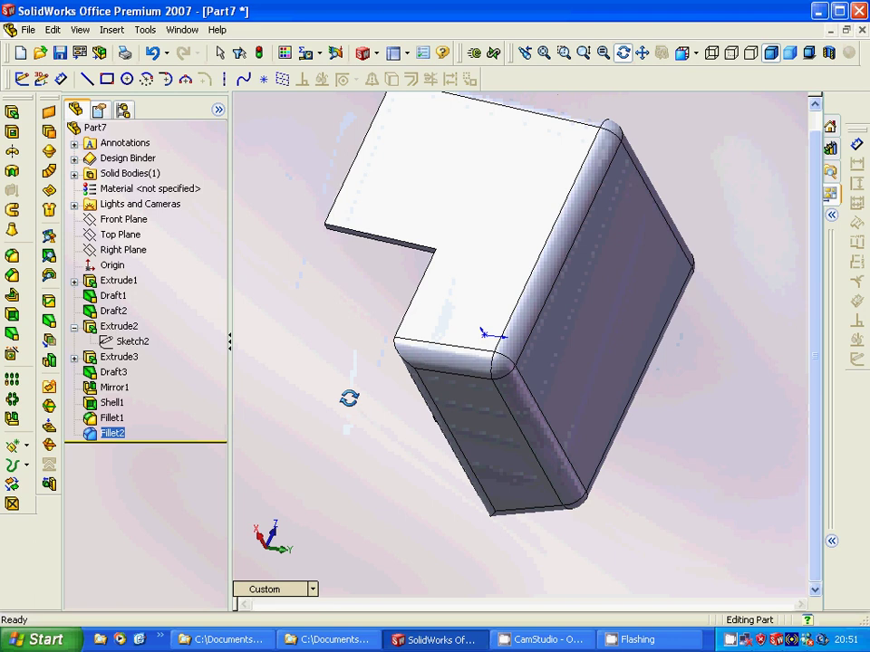
pyautogui.press('Escape')
pyautogui.click(598, 321)
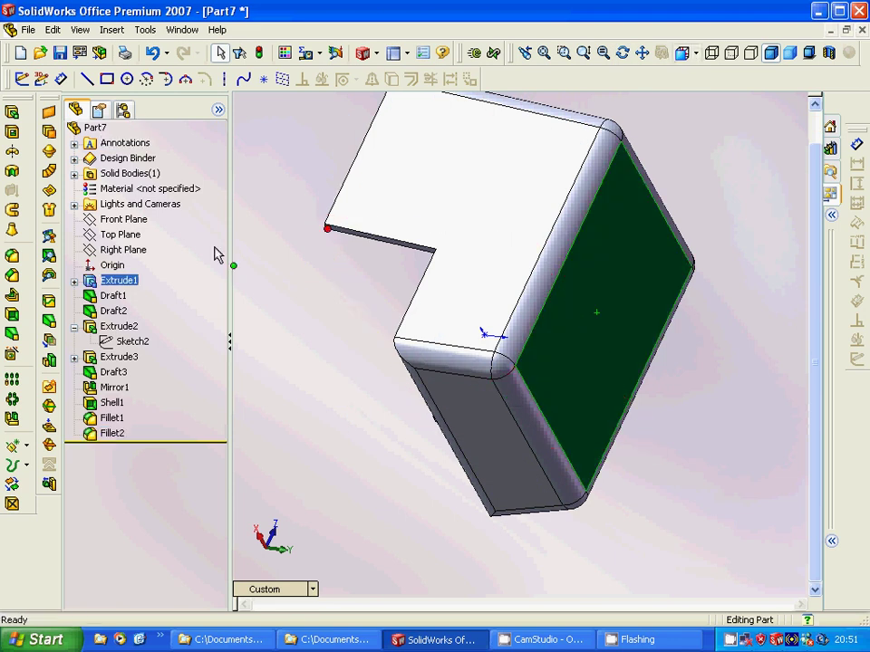
pyautogui.click(127, 236)
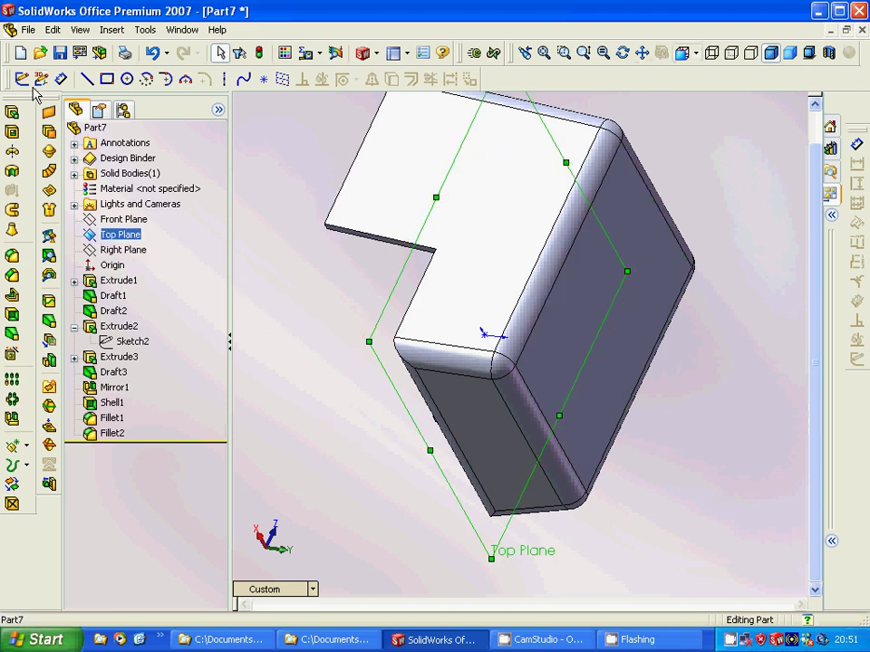
# Step: Open Sketch4 on the Top Plane and orbit to look into the pocket
pyautogui.click(107, 79)
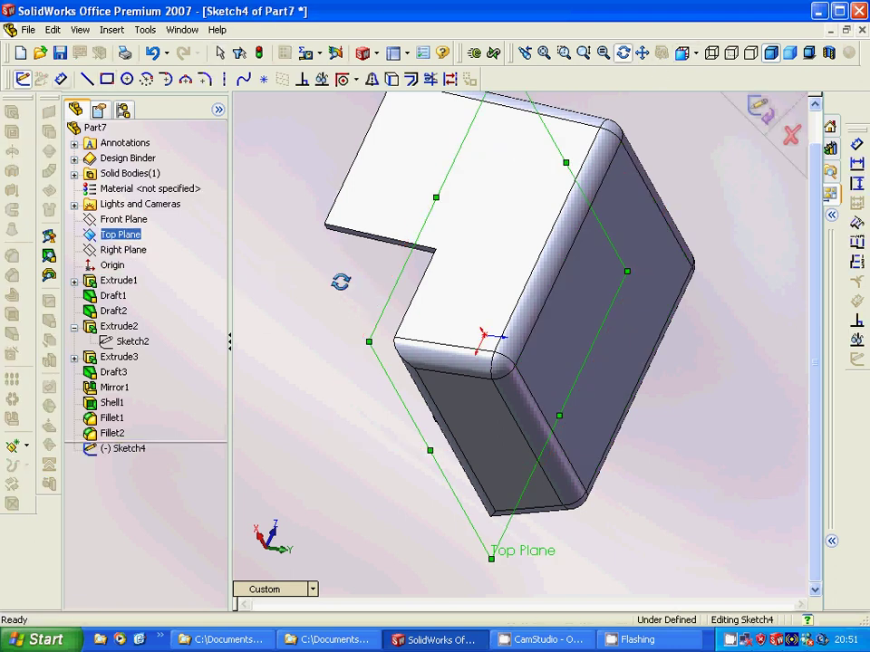
pyautogui.moveTo(339, 281)
pyautogui.mouseDown(button='middle')
pyautogui.moveTo(352, 285)
pyautogui.moveTo(311, 223)
pyautogui.moveTo(262, 209)
pyautogui.moveTo(214, 219)
pyautogui.moveTo(181, 214)
pyautogui.moveTo(316, 291)
pyautogui.moveTo(328, 363)
pyautogui.mouseUp(button='middle')
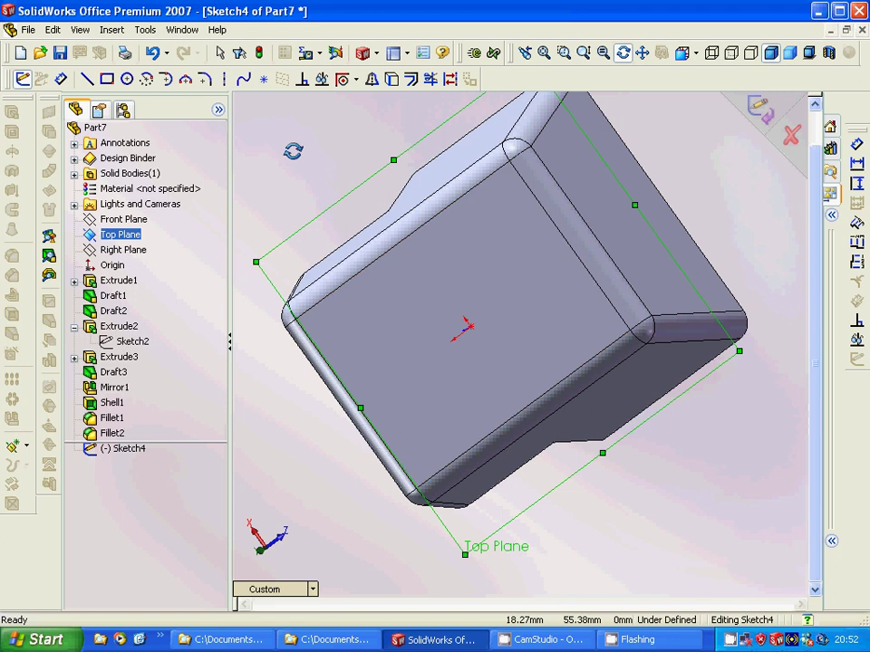
pyautogui.moveTo(292, 151)
pyautogui.mouseDown()
pyautogui.moveTo(462, 281)
pyautogui.moveTo(438, 282)
pyautogui.mouseUp()
# Step: Draw a 5 mm radius circle on the pocket floor above the origin
pyautogui.rightClick(437, 282)
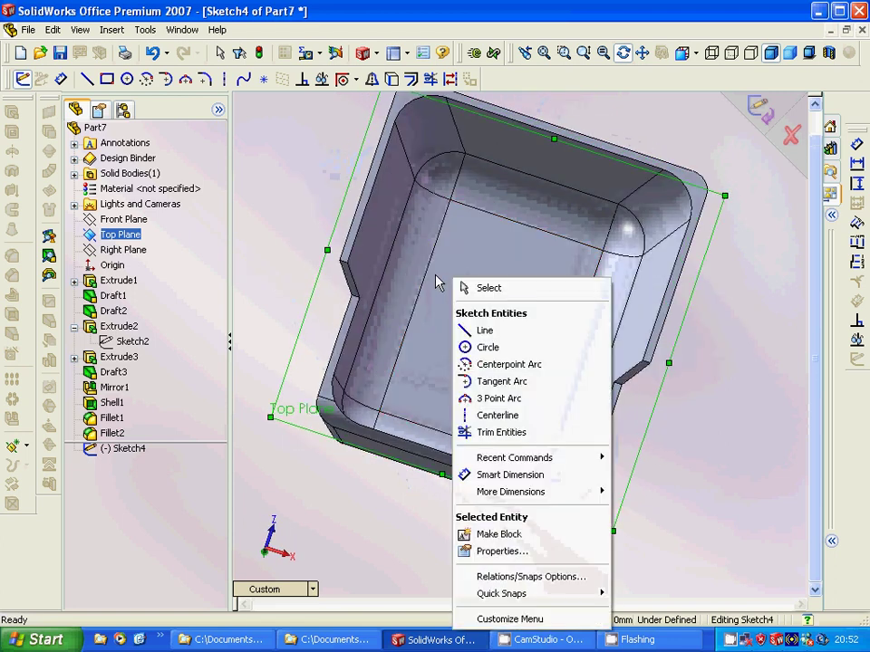
pyautogui.click(128, 79)
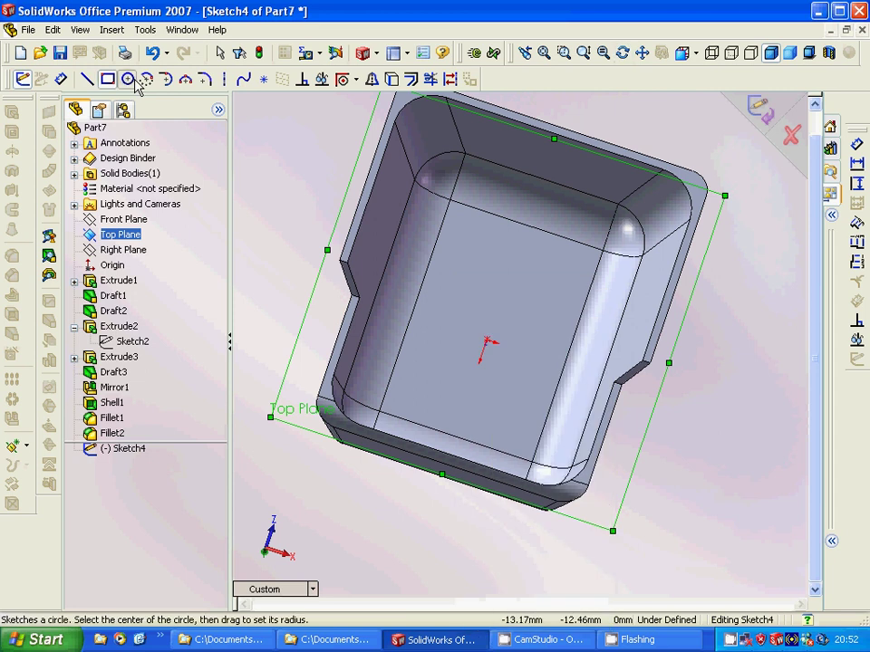
pyautogui.click(513, 261)
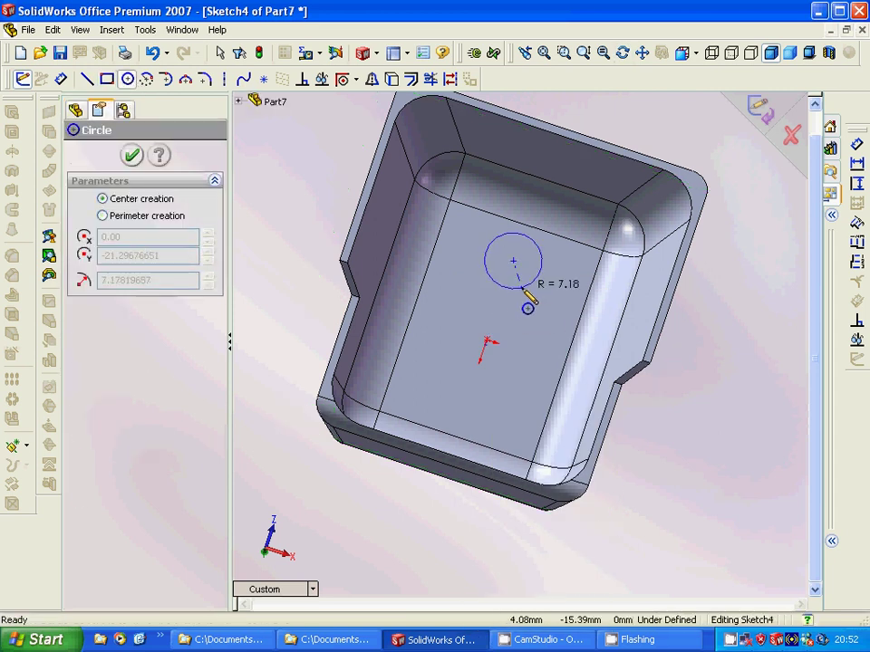
pyautogui.click(522, 288)
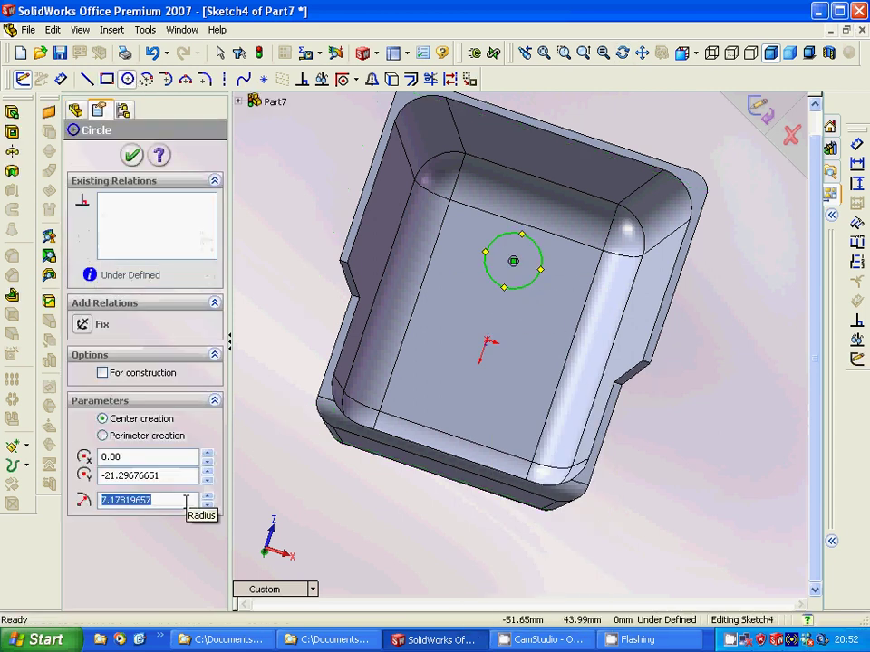
pyautogui.write('5')
pyautogui.press('Return')
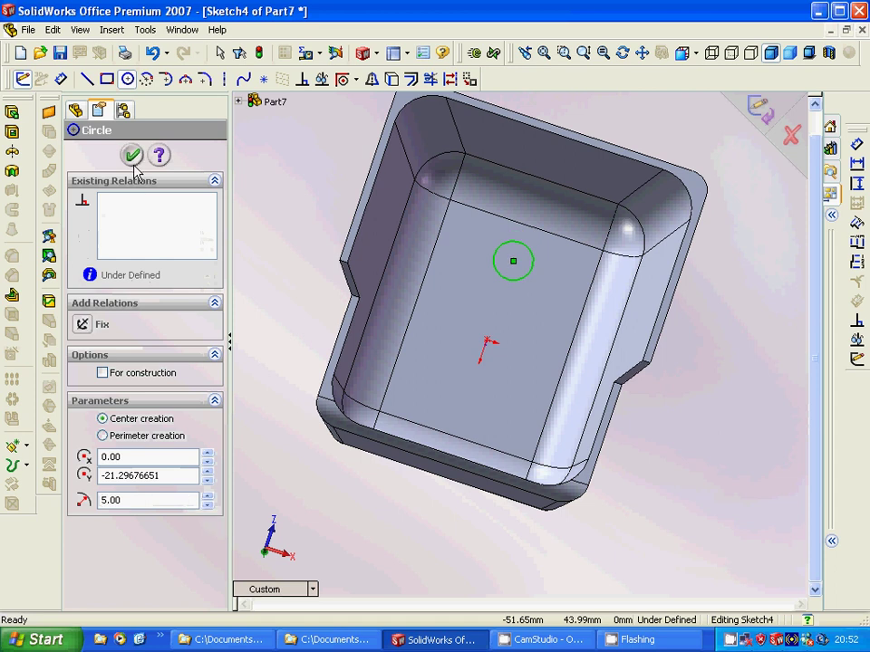
pyautogui.click(132, 155)
# Step: Extrude the circle 30 mm blind into the Extrude4 post and inspect it
pyautogui.click(10, 112)
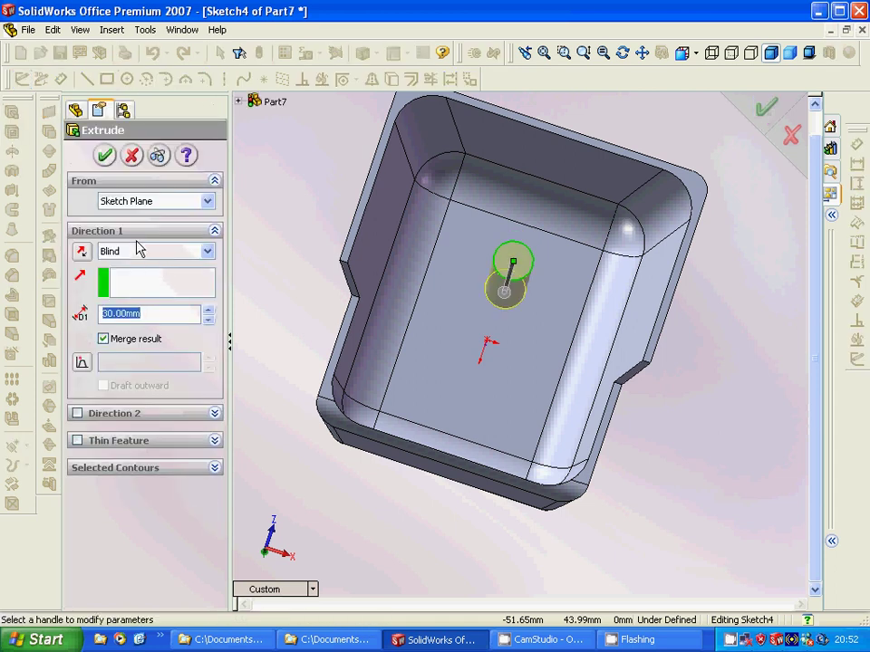
pyautogui.click(105, 157)
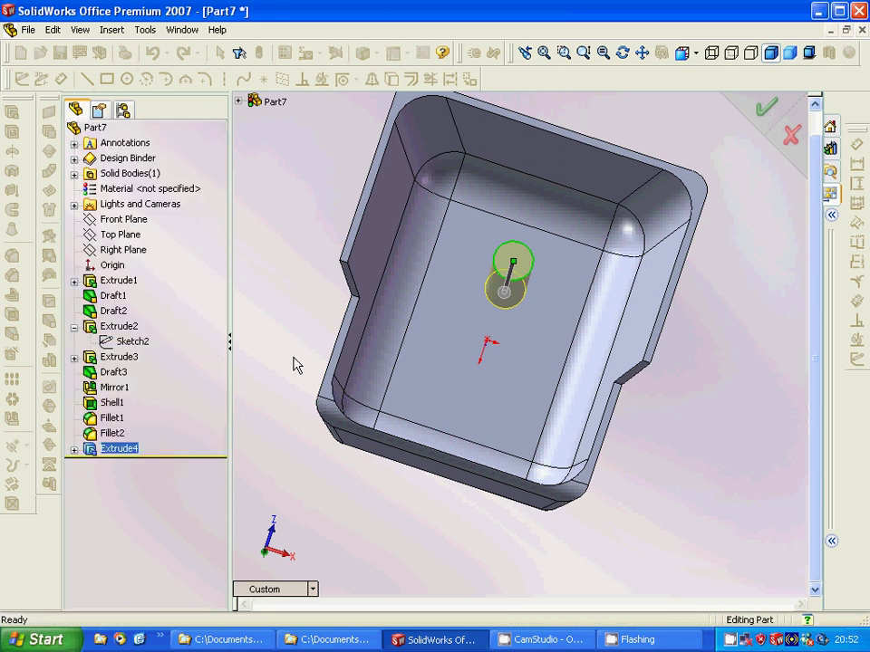
pyautogui.moveTo(287, 326)
pyautogui.mouseDown(button='middle')
pyautogui.moveTo(297, 258)
pyautogui.moveTo(289, 237)
pyautogui.moveTo(289, 260)
pyautogui.mouseUp(button='middle')
pyautogui.rightClick(287, 265)
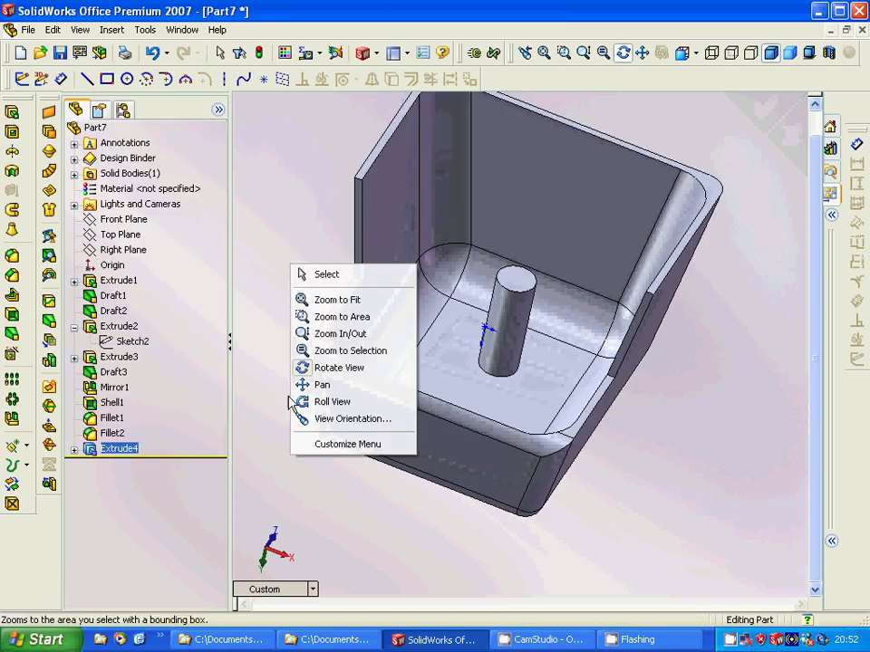
pyautogui.press('Escape')
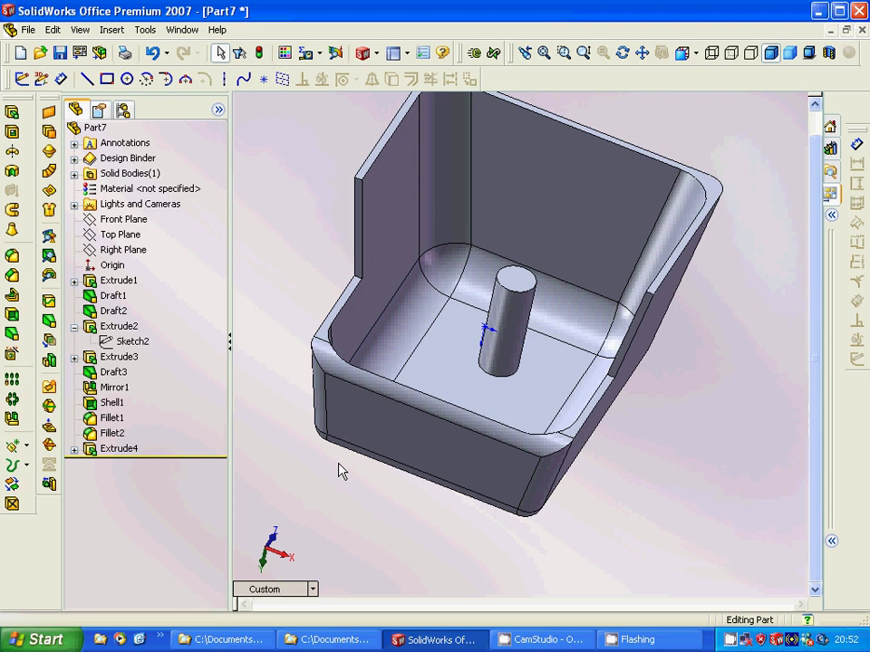